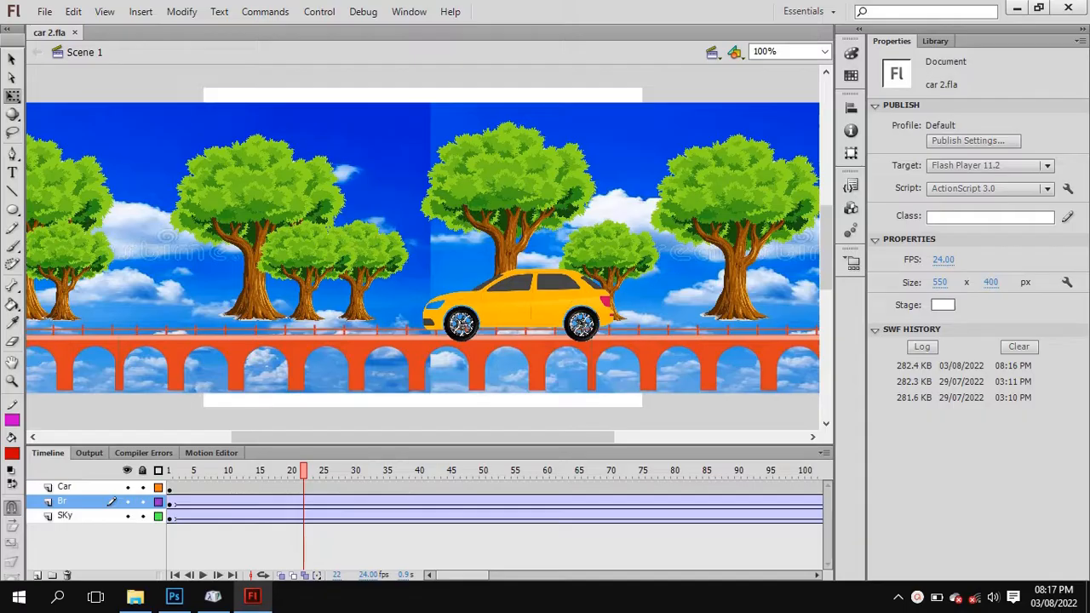
Test-play the existing car 2 animation and close the preview window.
{"action": "key", "text": "ctrl+Return"}
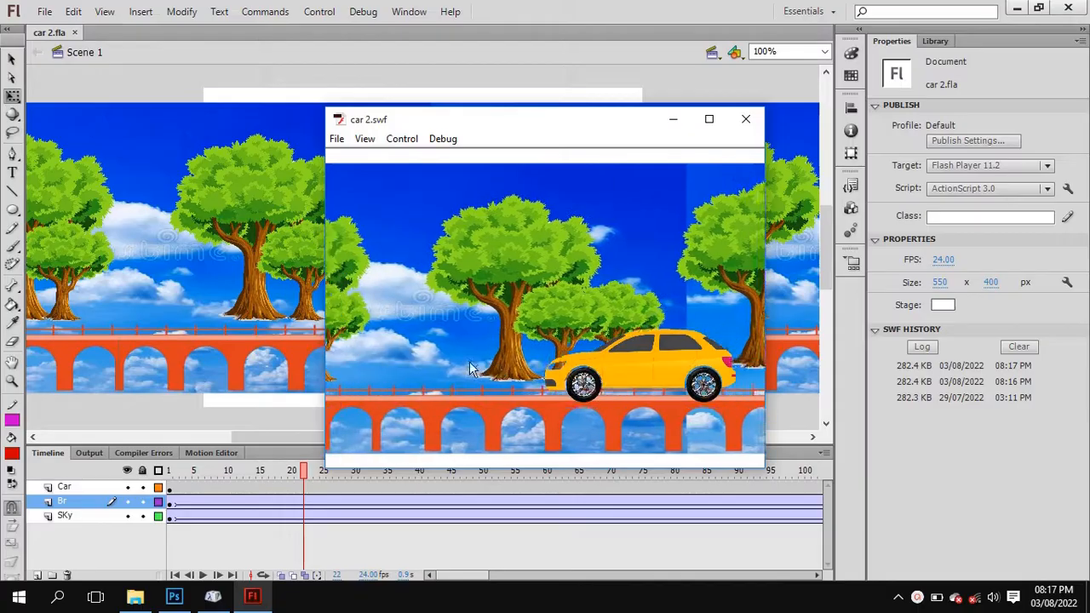
{"action": "left_click", "coordinate": [746, 119]}
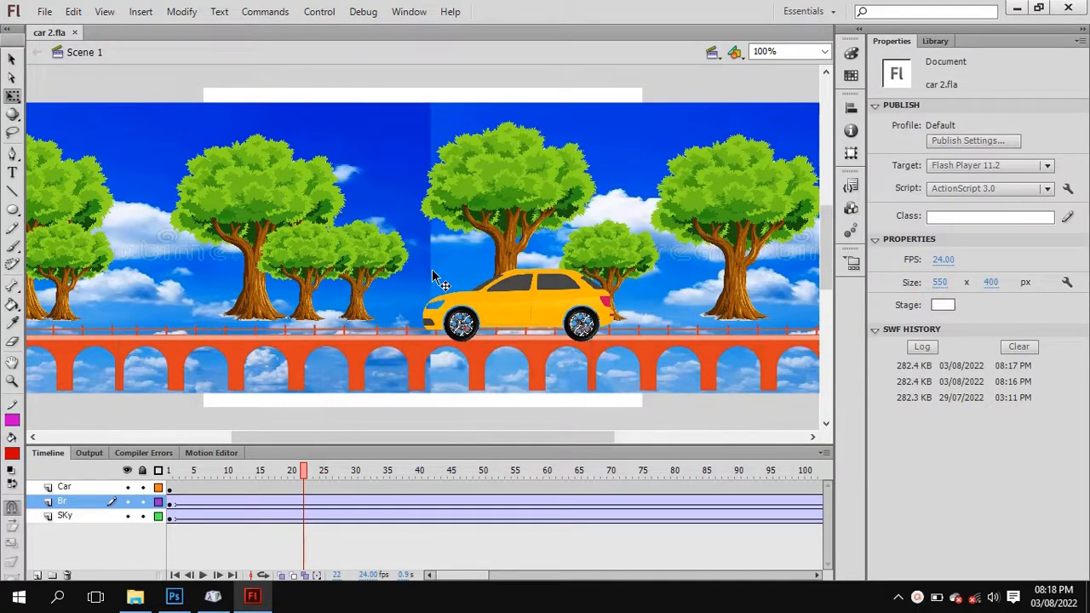
Create a new ActionScript 3.0 document with the default stage settings.
{"action": "left_click", "coordinate": [44, 12]}
{"action": "left_click", "coordinate": [63, 28]}
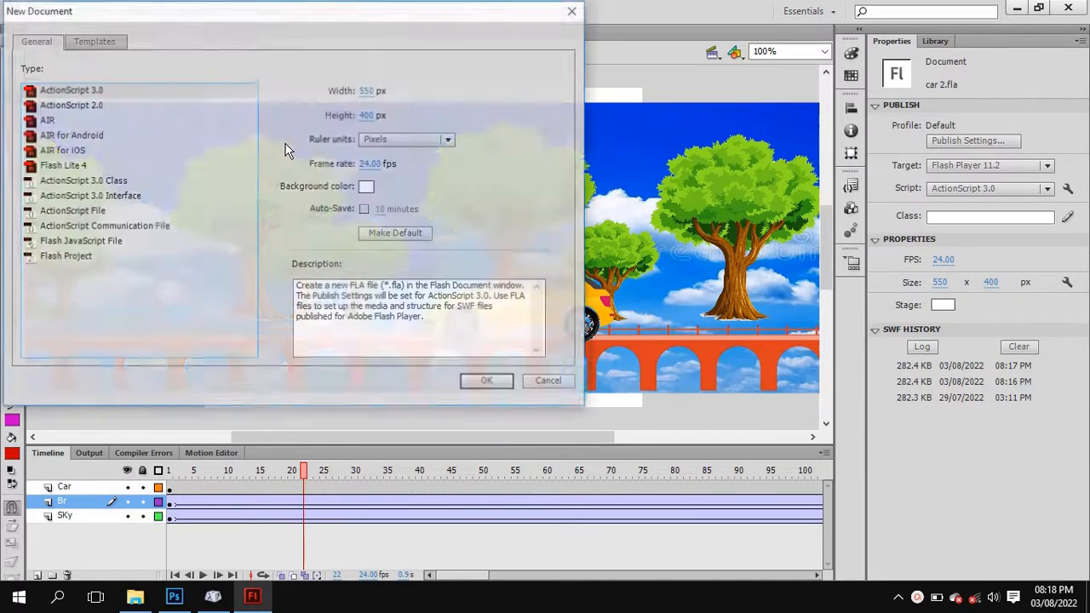
{"action": "double_click", "coordinate": [75, 91]}
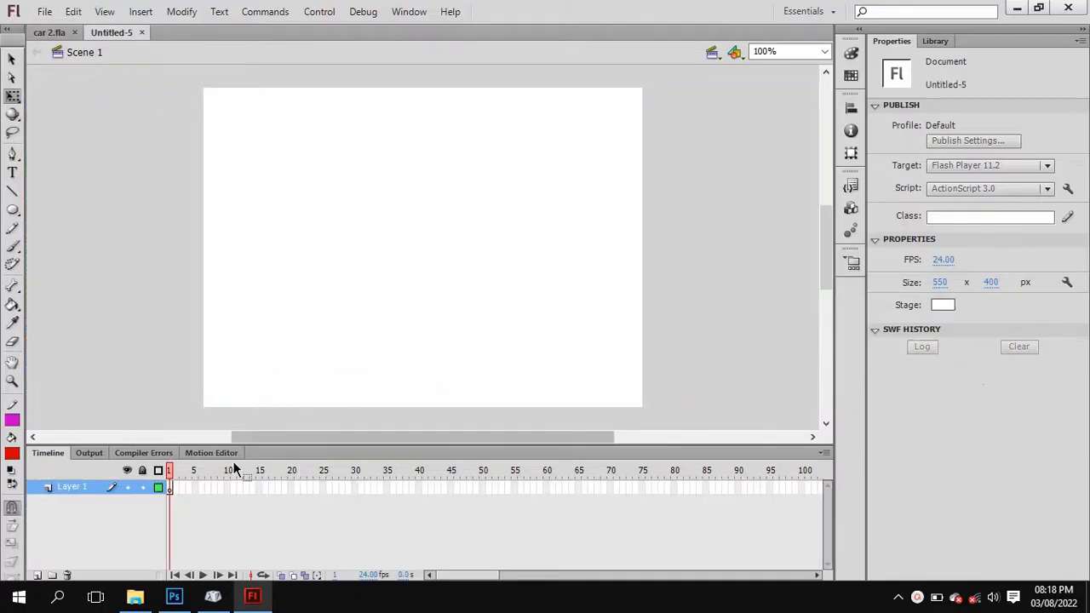
Start an import to the library and look through the sky, wheel, car, tree and bridge images in the Flash Activity folder.
{"action": "left_click", "coordinate": [44, 12]}
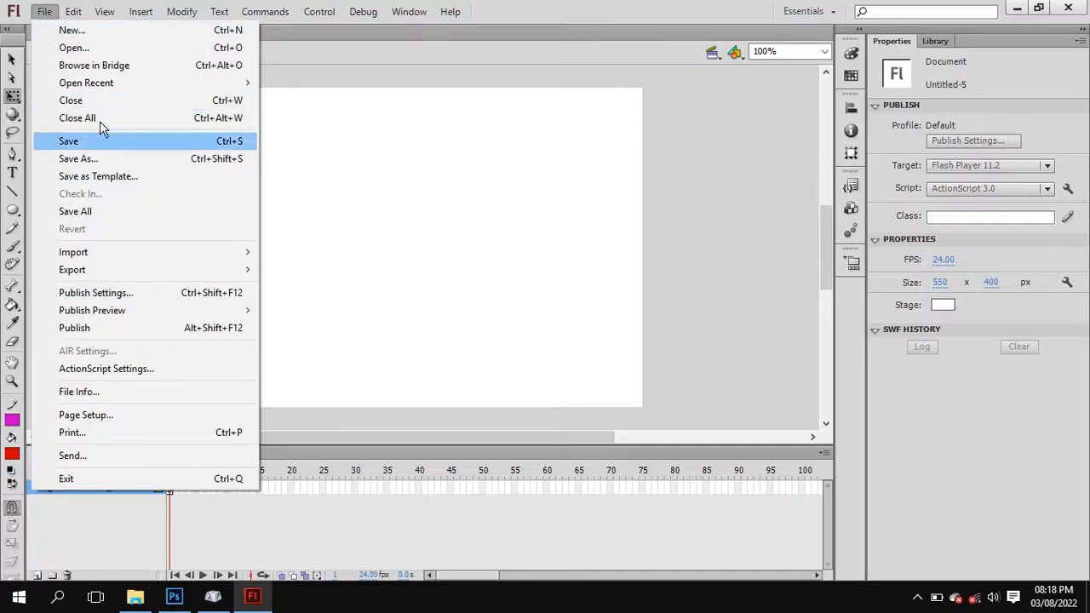
{"action": "mouse_move", "coordinate": [177, 257]}
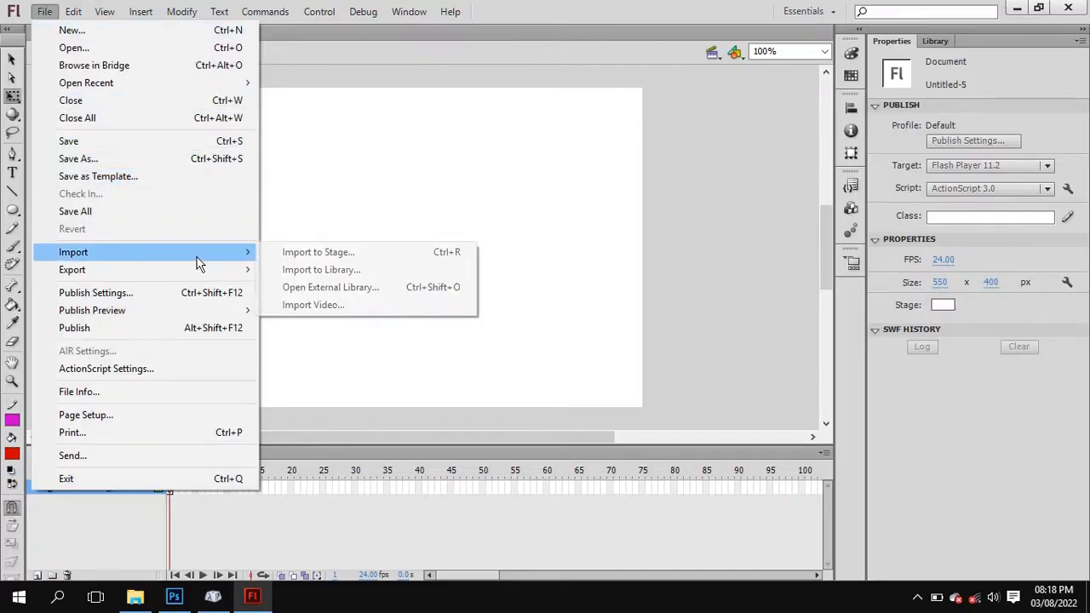
{"action": "left_click", "coordinate": [383, 278]}
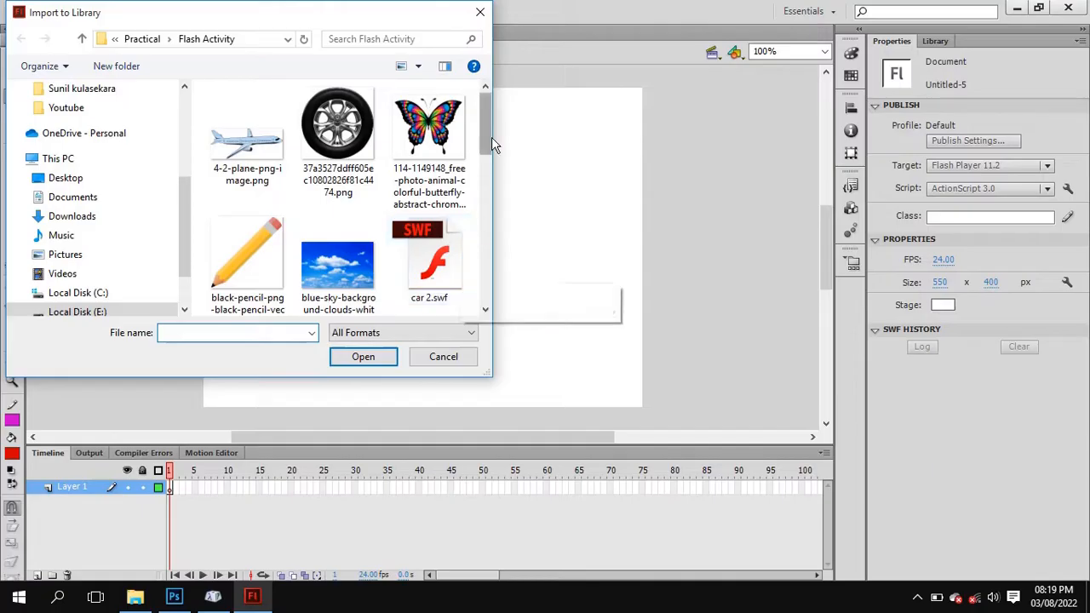
{"action": "left_click_drag", "start_coordinate": [490, 117], "coordinate": [590, 120]}
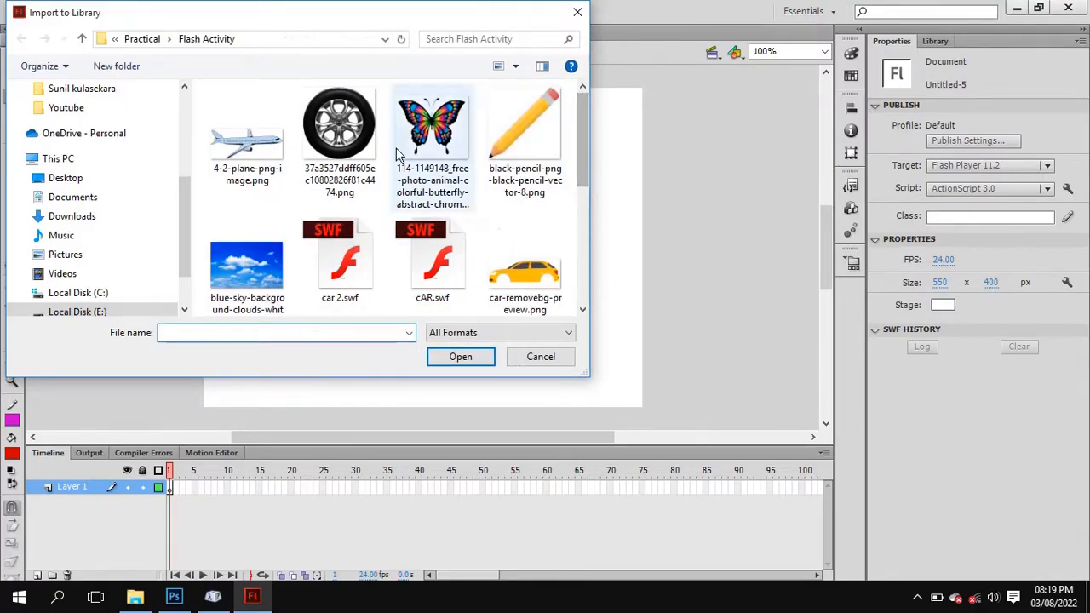
{"action": "left_click", "coordinate": [271, 260]}
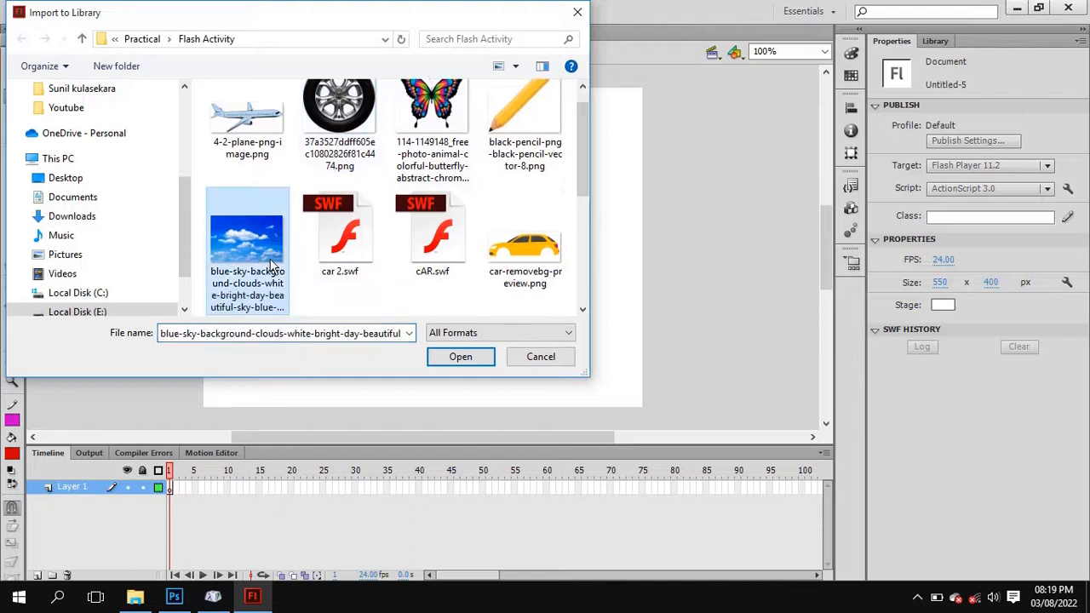
{"action": "left_click", "coordinate": [335, 133]}
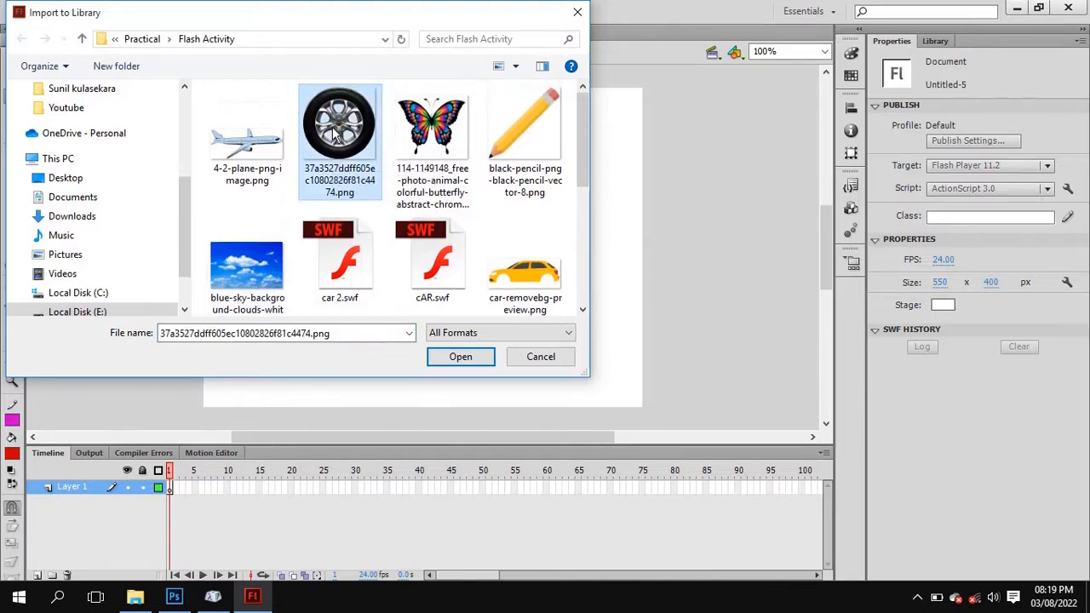
{"action": "left_click", "coordinate": [532, 273]}
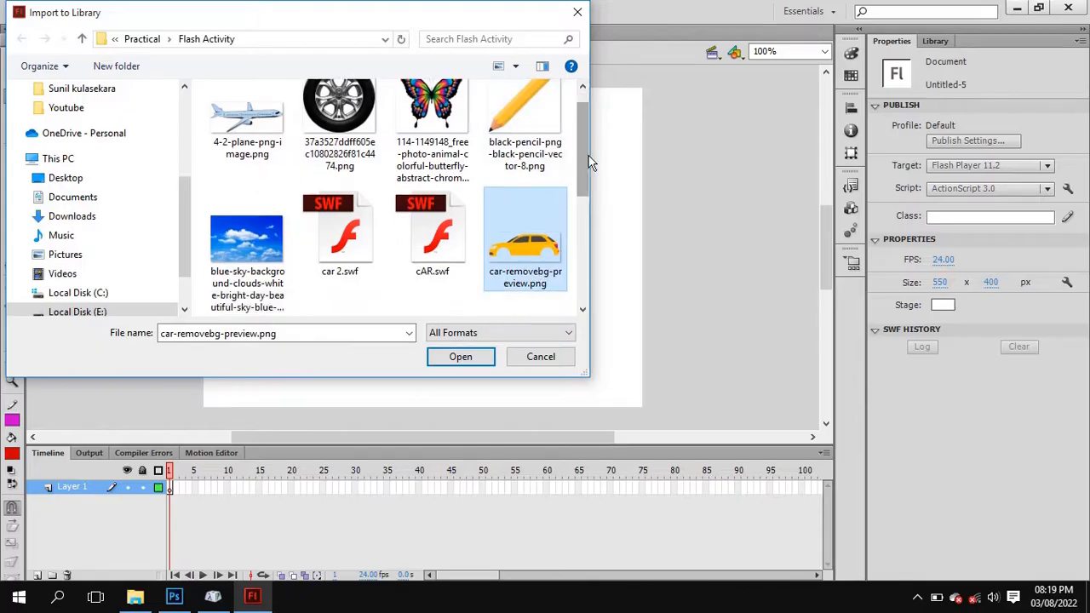
{"action": "scroll", "coordinate": [587, 162], "scroll_direction": "down", "scroll_amount": 3}
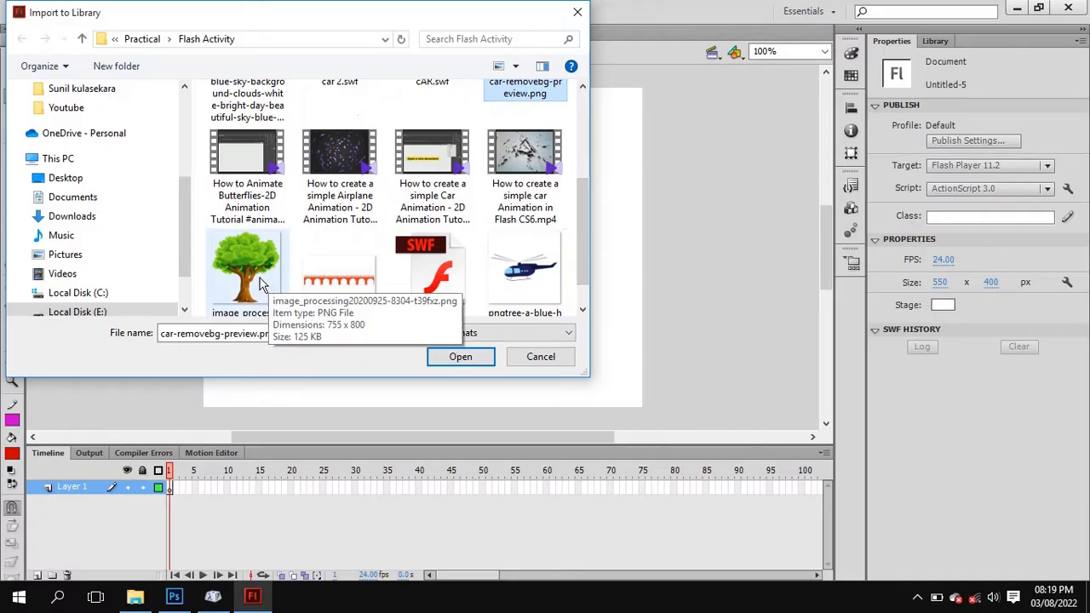
{"action": "left_click", "coordinate": [352, 290]}
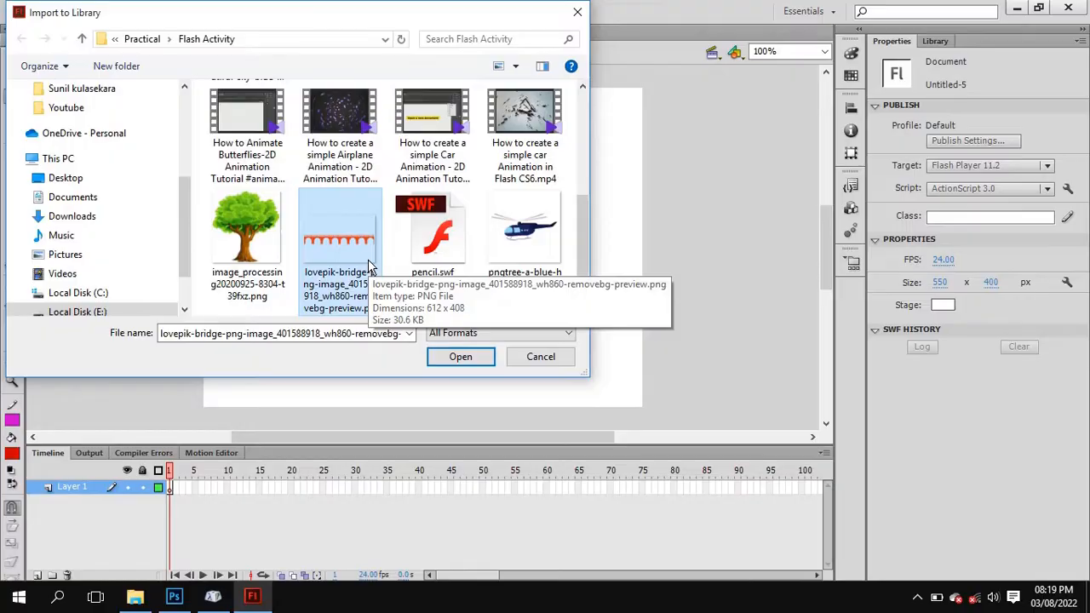
Select the tree, bridge, car, blue sky and wheel images together and import them to the library.
{"action": "left_click", "coordinate": [289, 247]}
{"action": "left_click", "coordinate": [339, 242], "text": "ctrl"}
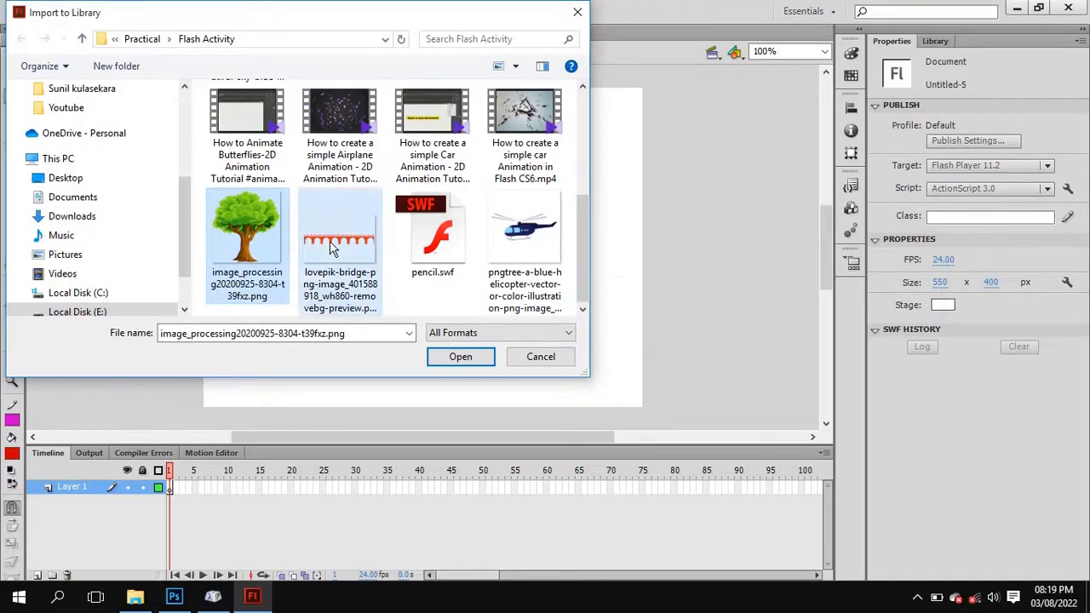
{"action": "mouse_move", "coordinate": [585, 252]}
{"action": "left_mouse_down"}
{"action": "mouse_move", "coordinate": [582, 174]}
{"action": "mouse_move", "coordinate": [596, 271]}
{"action": "left_mouse_up"}
{"action": "left_click", "coordinate": [525, 204], "text": "ctrl"}
{"action": "left_click", "coordinate": [287, 223], "text": "ctrl"}
{"action": "left_click", "coordinate": [338, 128], "text": "ctrl"}
{"action": "left_click", "coordinate": [477, 365]}
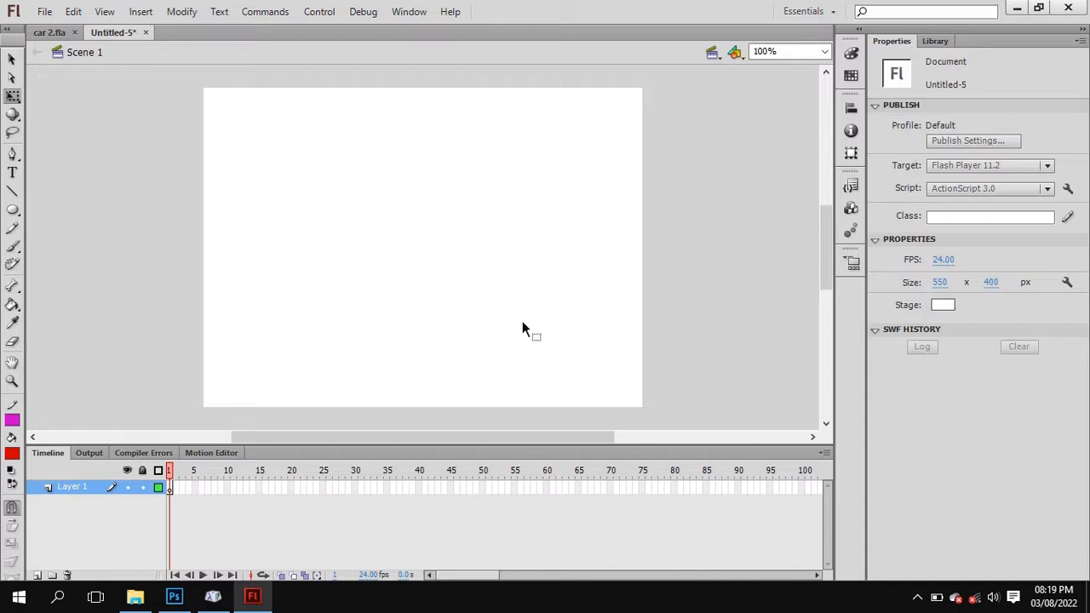
Show the document's library and preview each imported image: wheel, sky, car, tree and bridge.
{"action": "left_click", "coordinate": [936, 40]}
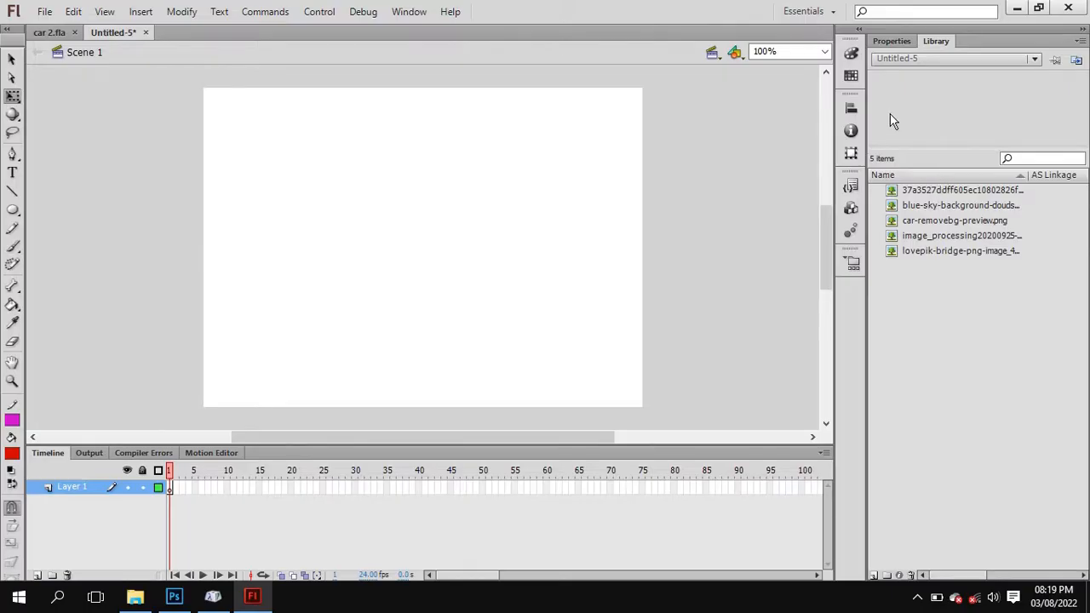
{"action": "left_click", "coordinate": [409, 12]}
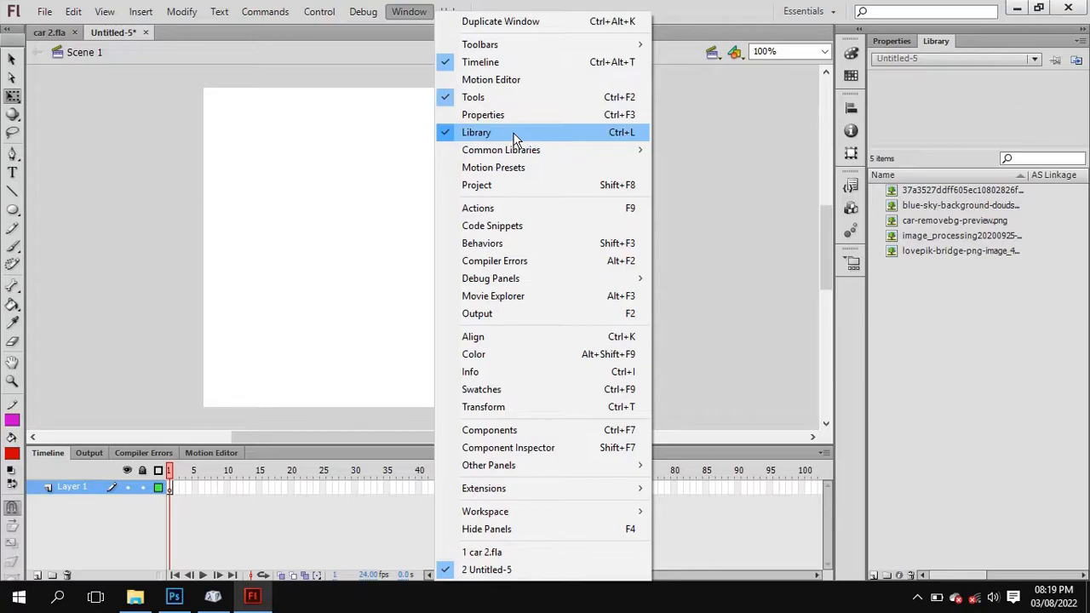
{"action": "left_click", "coordinate": [913, 194]}
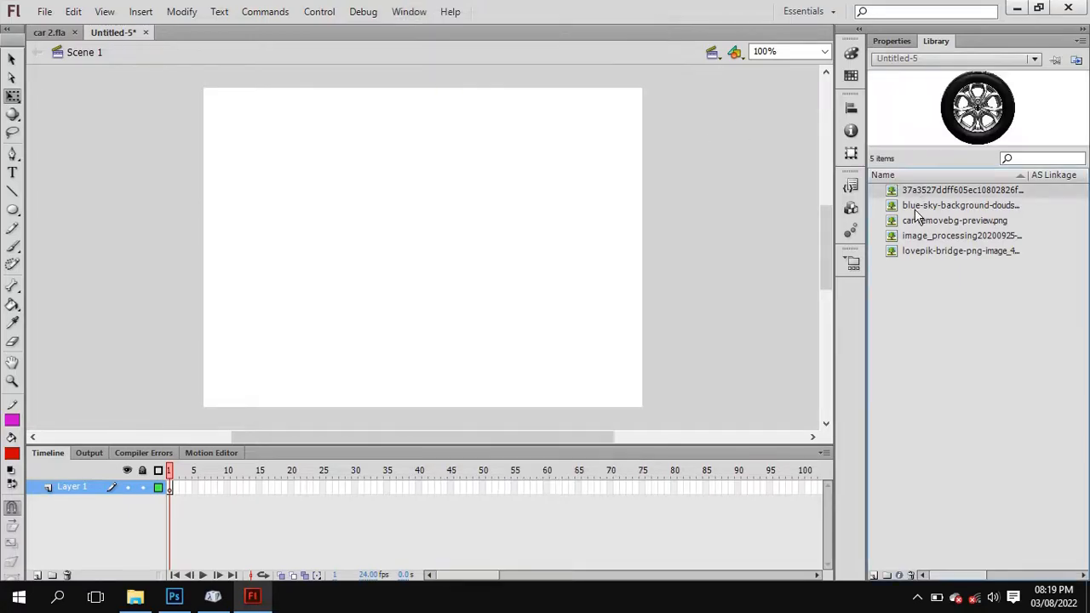
{"action": "left_click", "coordinate": [916, 208]}
{"action": "left_click", "coordinate": [919, 222]}
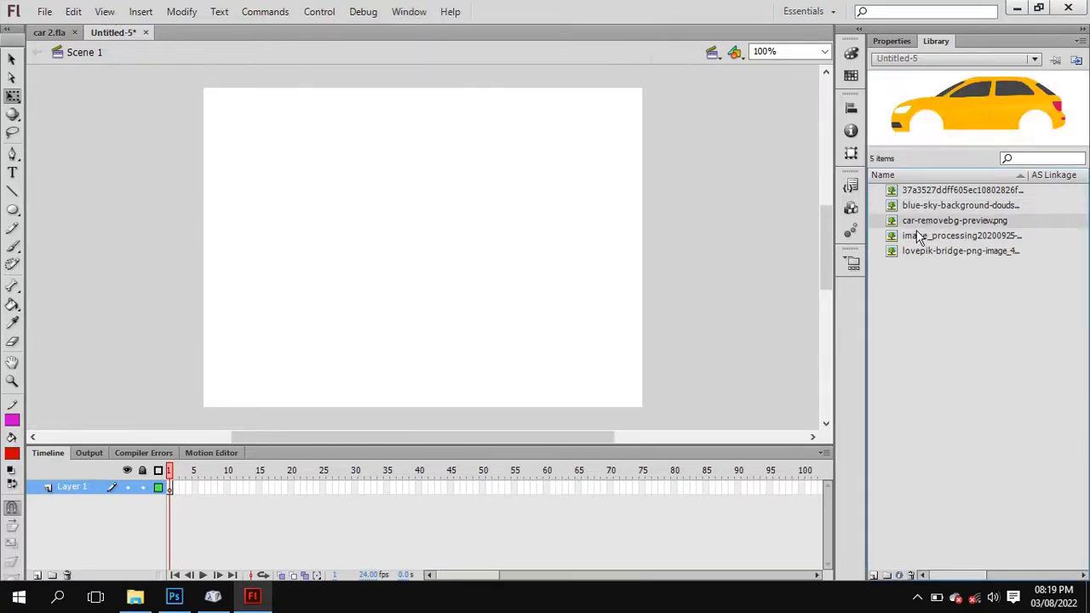
{"action": "left_click", "coordinate": [920, 237]}
{"action": "left_click", "coordinate": [928, 252]}
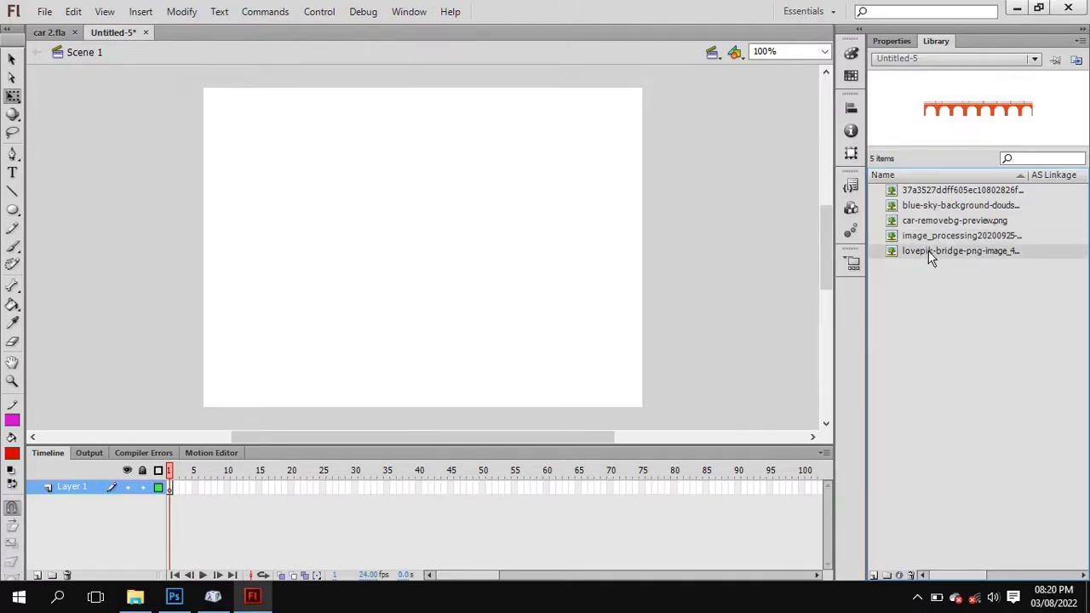
{"action": "left_click", "coordinate": [932, 236]}
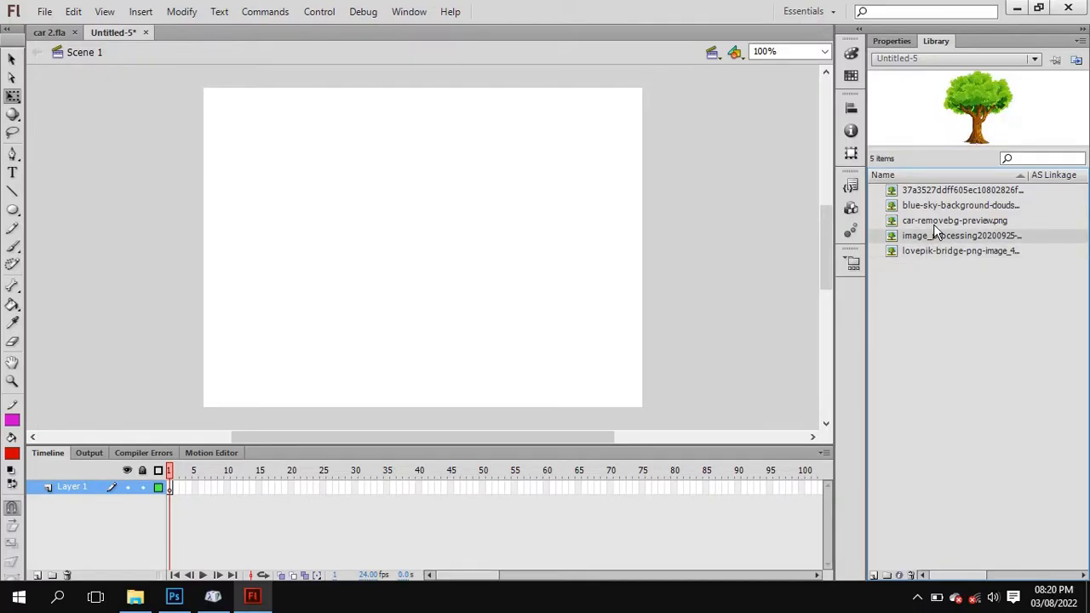
{"action": "left_click", "coordinate": [936, 221]}
{"action": "left_click", "coordinate": [936, 207]}
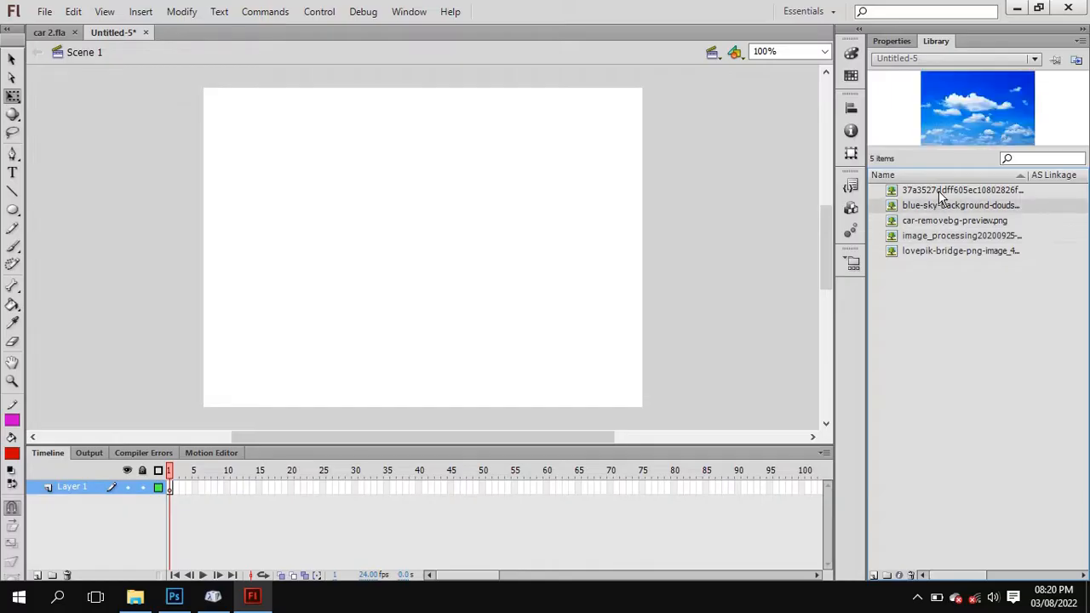
{"action": "left_click", "coordinate": [941, 190]}
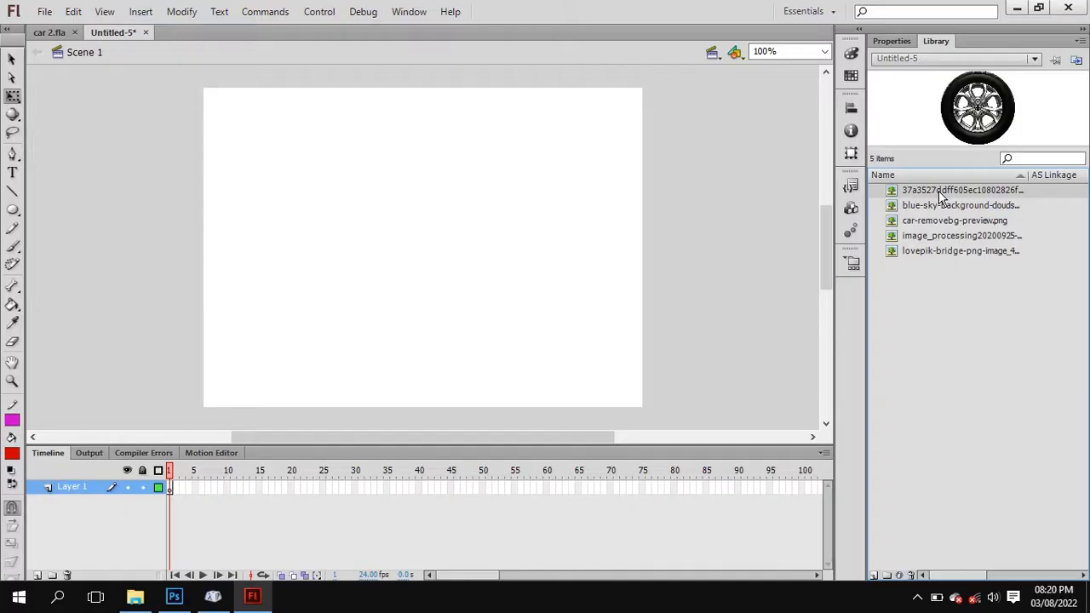
{"action": "left_click", "coordinate": [946, 208]}
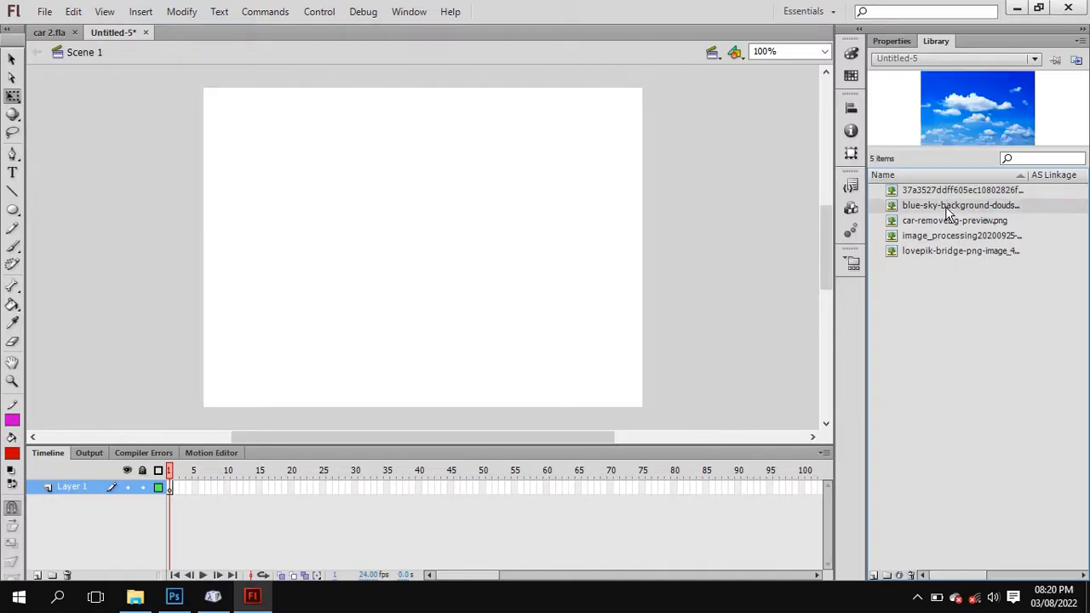
{"action": "left_click", "coordinate": [960, 221]}
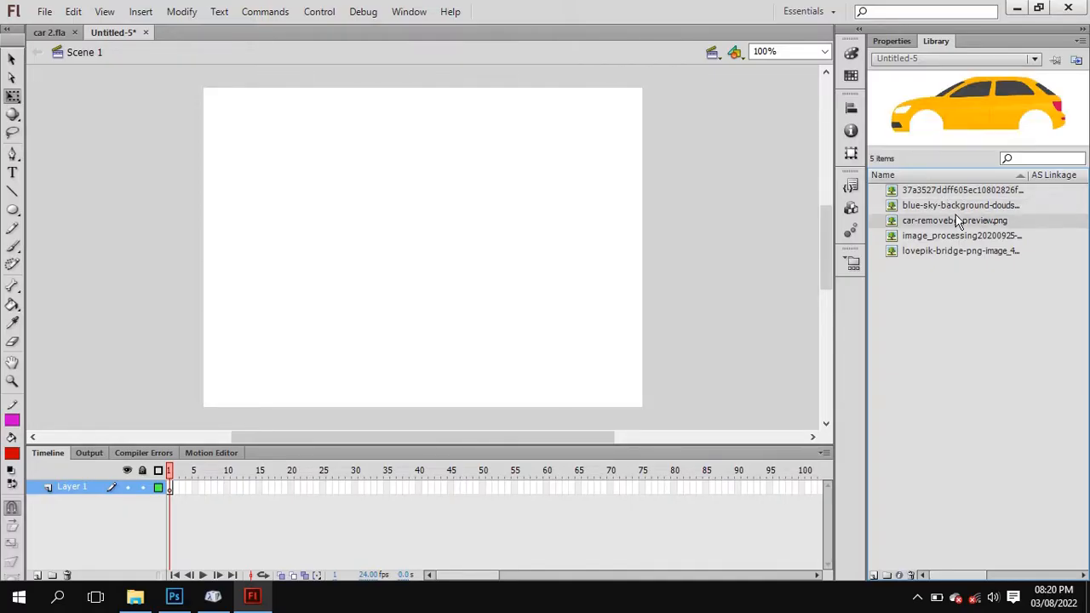
{"action": "left_click", "coordinate": [959, 237]}
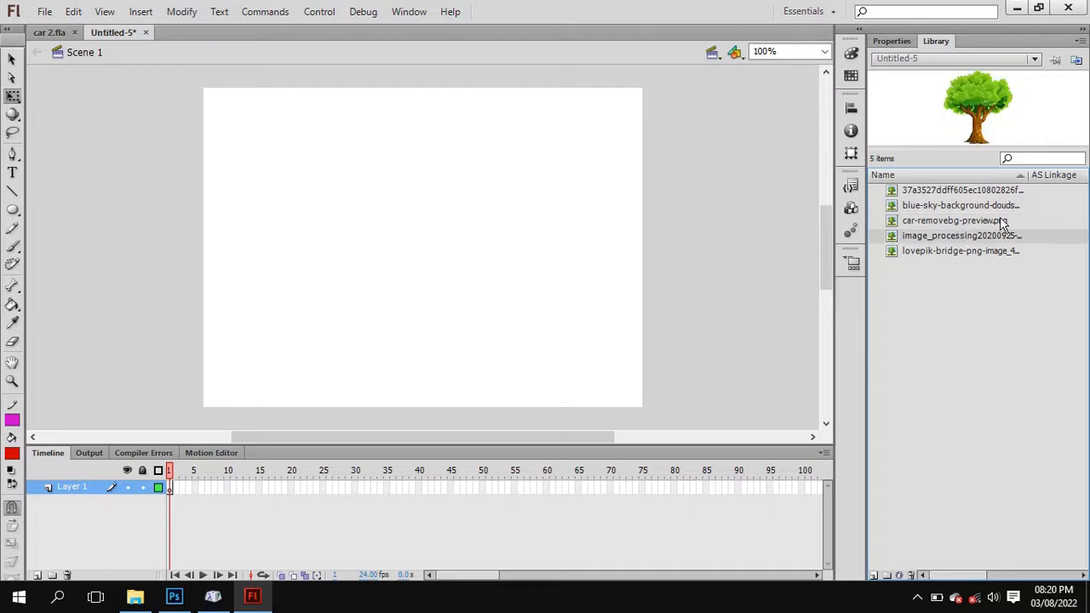
{"action": "left_click", "coordinate": [973, 252]}
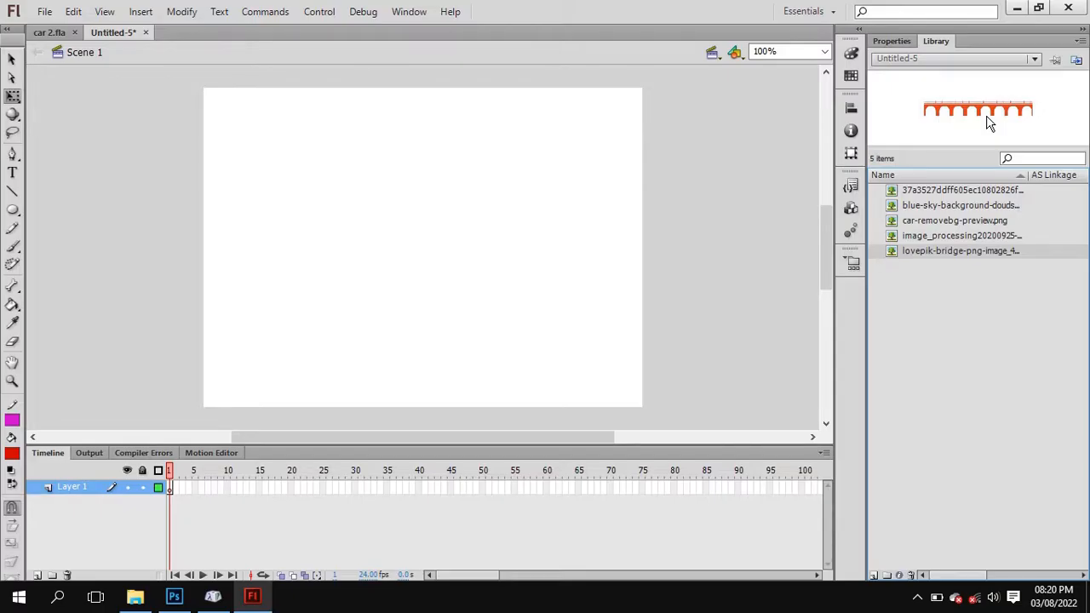
{"action": "left_click_drag", "start_coordinate": [987, 123], "coordinate": [440, 153]}
Rename Layer 1 as Background.
{"action": "double_click", "coordinate": [86, 487]}
{"action": "type", "text": "Bac"}
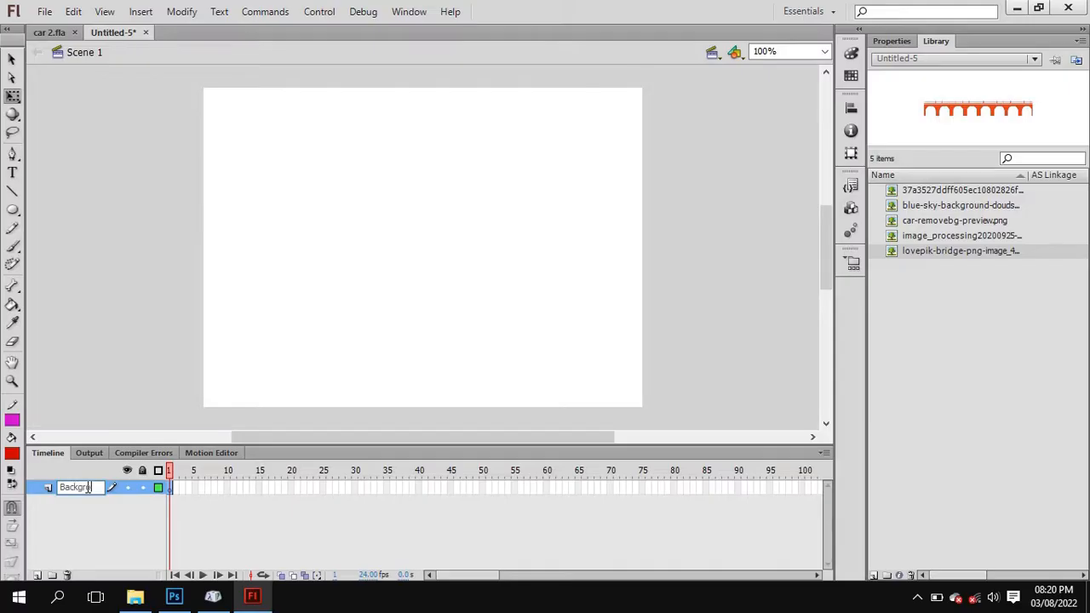
{"action": "type", "text": "kground"}
{"action": "key", "text": "Return"}
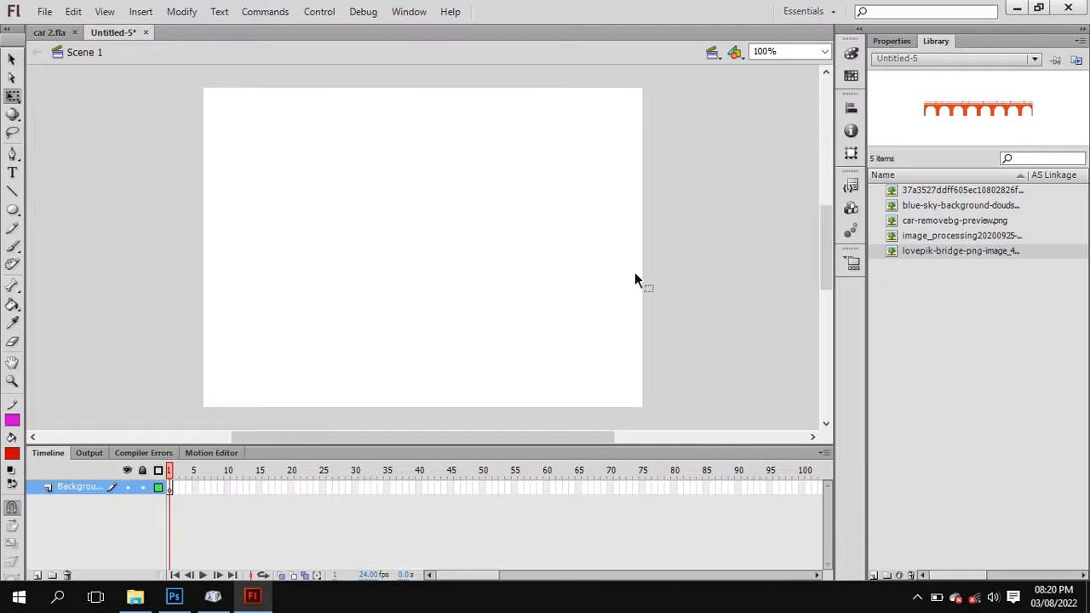
Place the blue sky image on the stage in the Background layer and move it down until its top edge is slightly below the stage's.
{"action": "left_click", "coordinate": [915, 236]}
{"action": "left_click", "coordinate": [915, 221]}
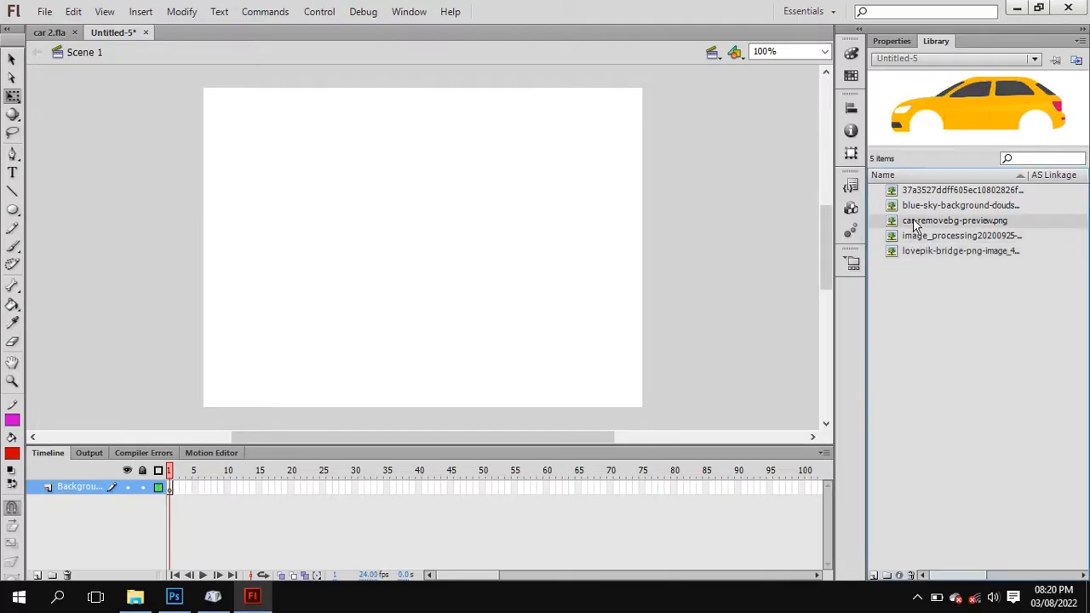
{"action": "left_click", "coordinate": [918, 208]}
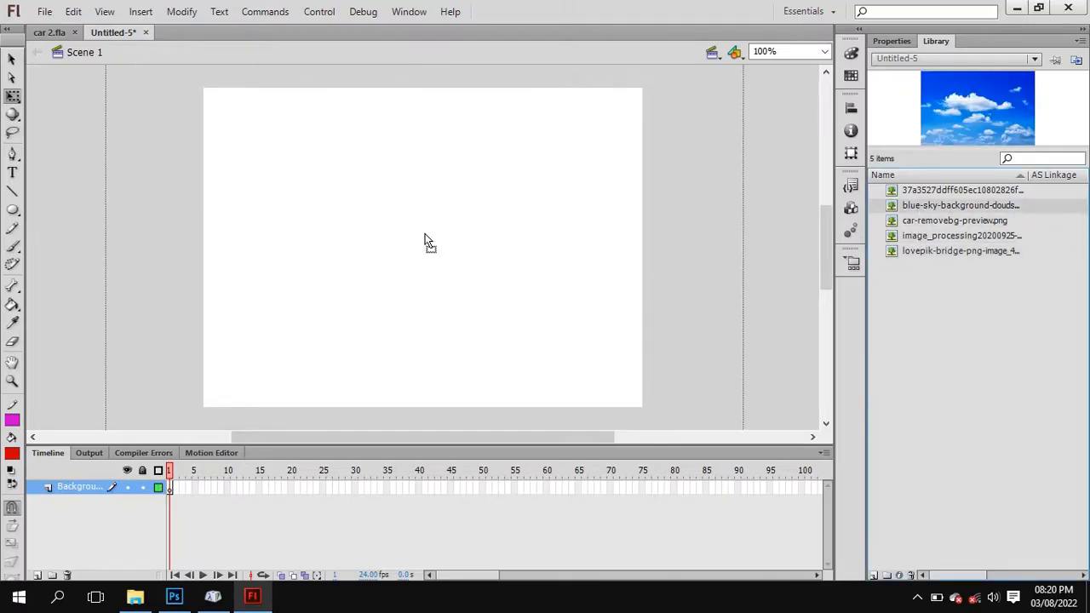
{"action": "left_click_drag", "start_coordinate": [428, 241], "coordinate": [426, 236]}
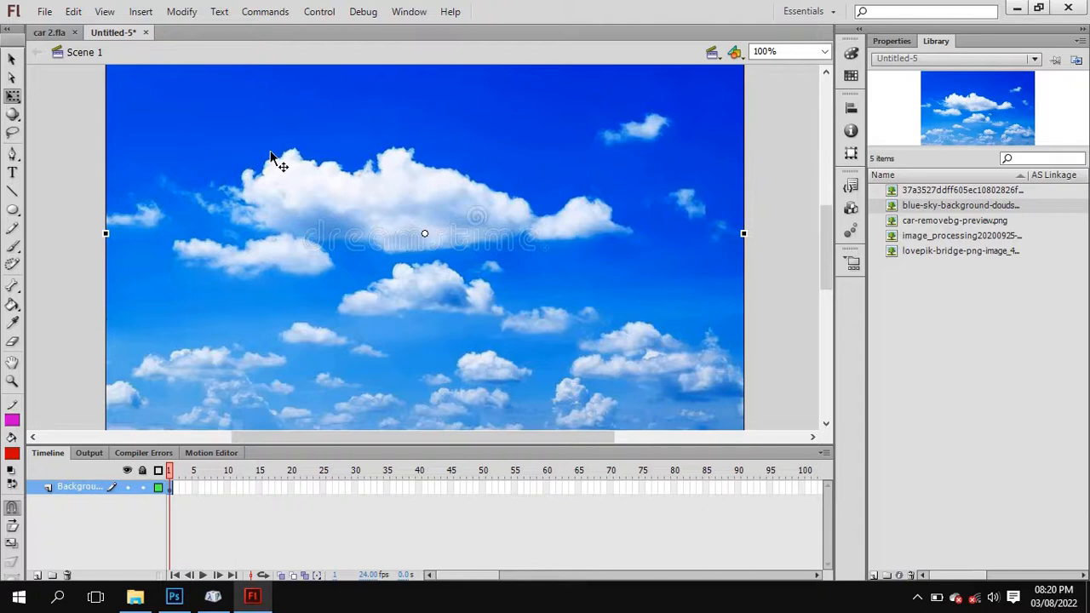
{"action": "left_click_drag", "start_coordinate": [282, 165], "coordinate": [273, 186]}
{"action": "left_click_drag", "start_coordinate": [611, 128], "coordinate": [606, 173]}
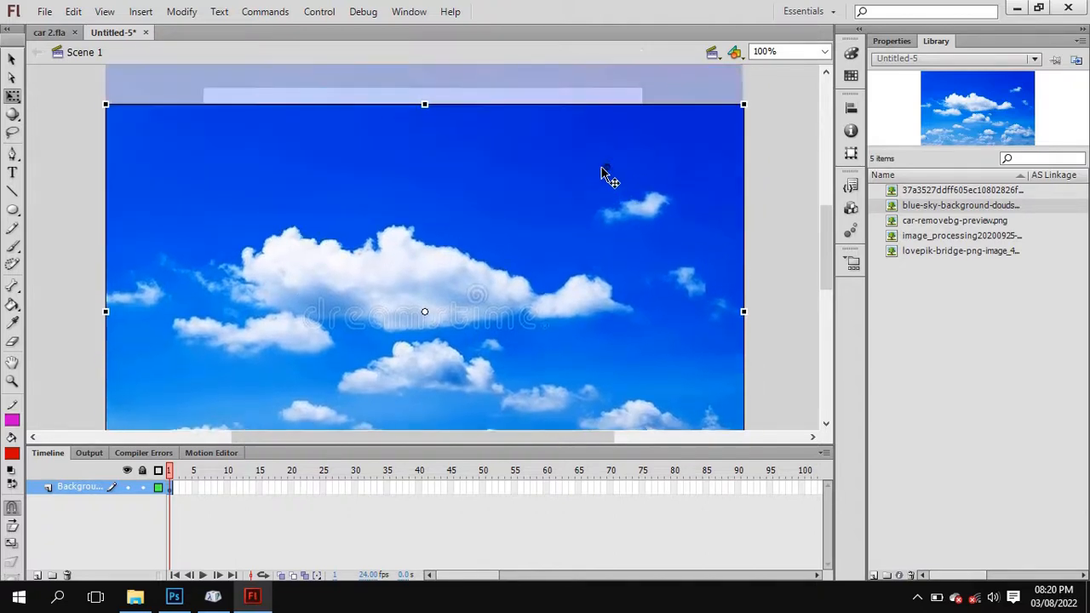
{"action": "left_click", "coordinate": [825, 52]}
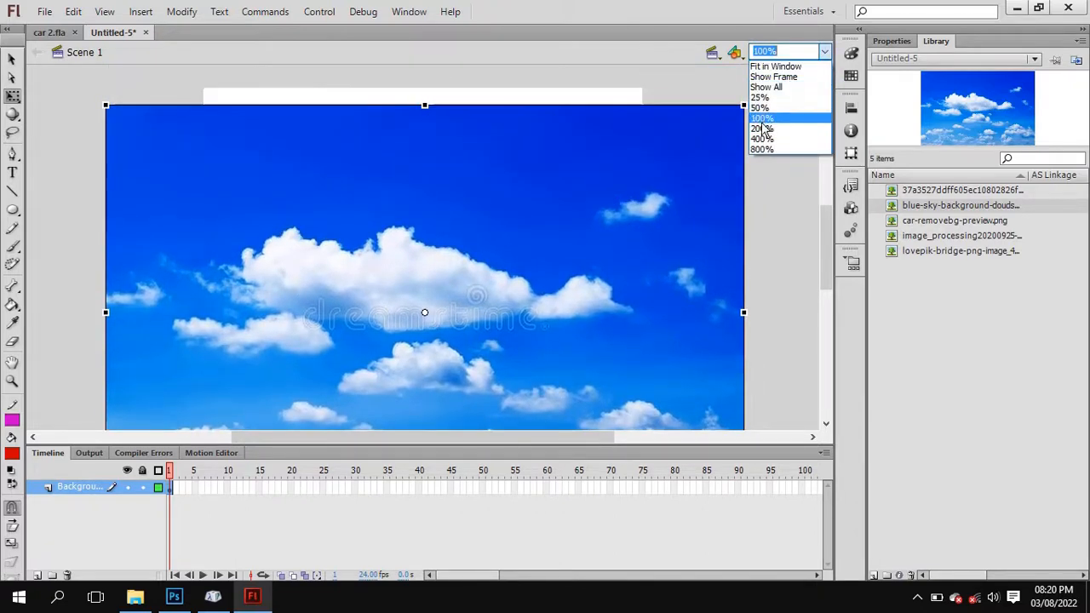
{"action": "left_click", "coordinate": [759, 94]}
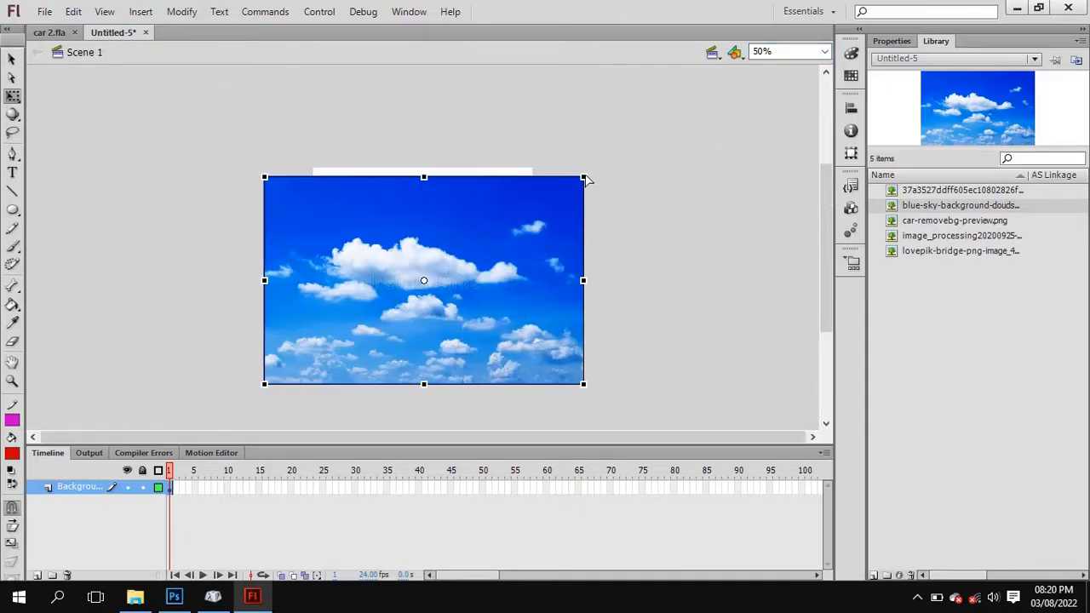
Scale the sky image down to slightly narrower than the stage and align its left edge with the stage's left edge.
{"action": "left_click_drag", "start_coordinate": [582, 176], "coordinate": [533, 227]}
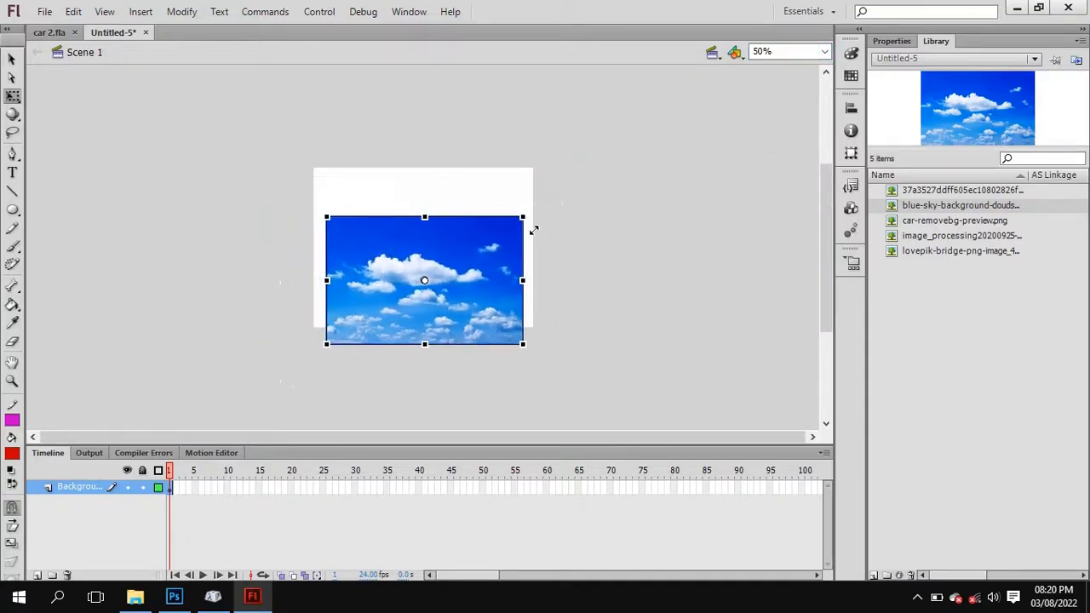
{"action": "left_click_drag", "start_coordinate": [484, 273], "coordinate": [470, 251]}
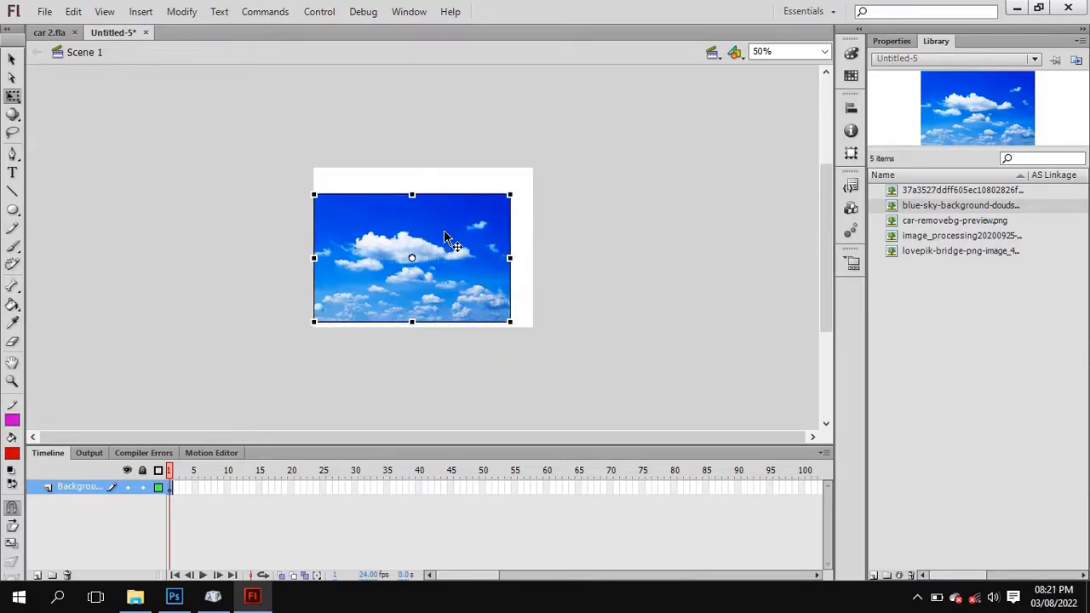
{"action": "left_click_drag", "start_coordinate": [448, 235], "coordinate": [251, 236]}
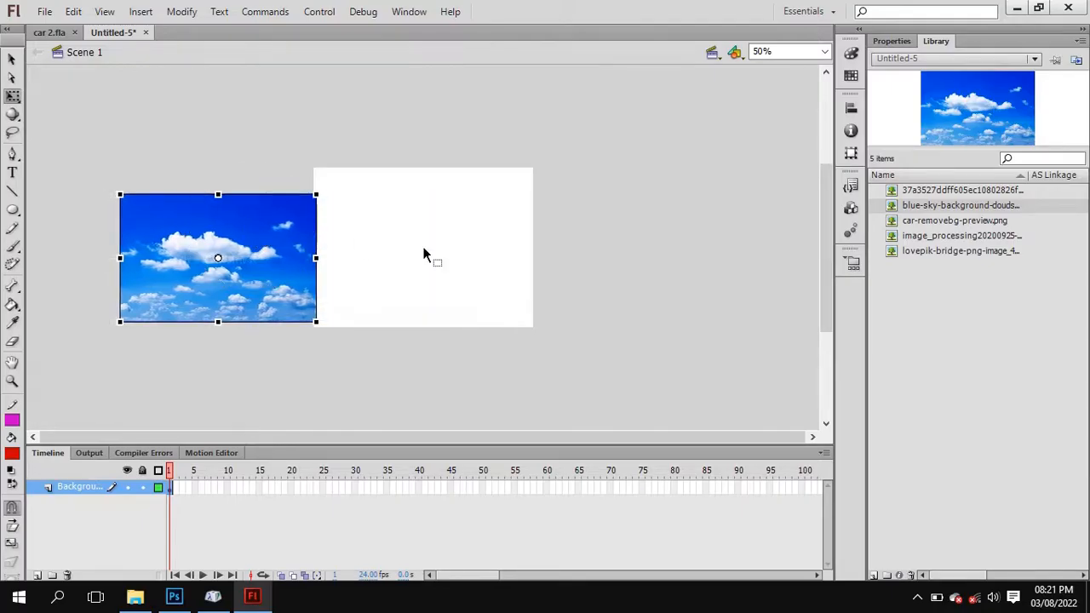
{"action": "key", "text": "ctrl+z"}
Duplicate the sky image twice, lining the copies up edge to edge to the left of the original.
{"action": "key", "text": "ctrl"}
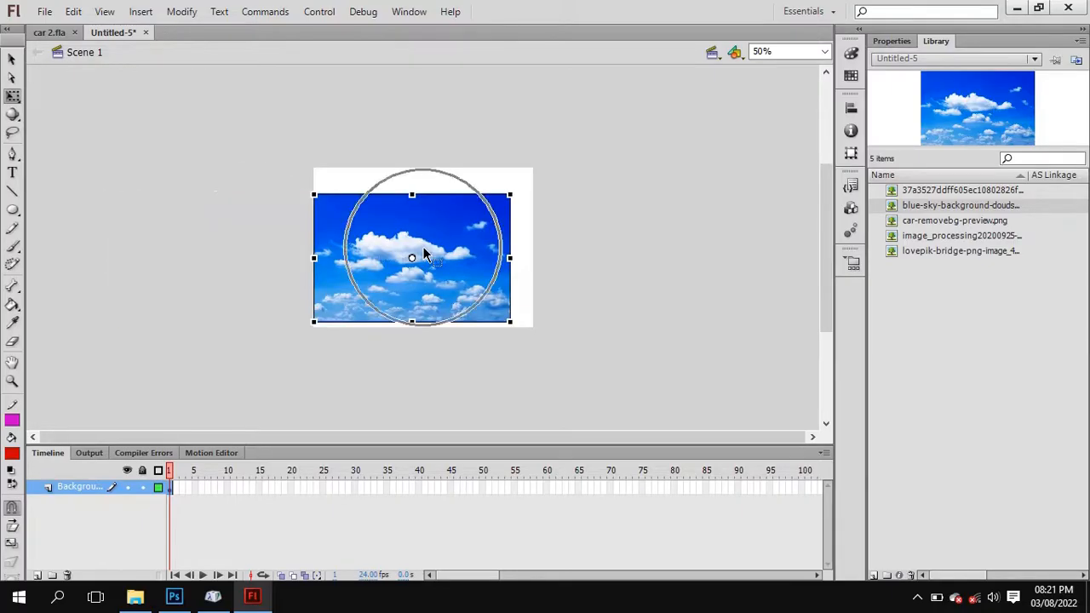
{"action": "key", "text": "alt"}
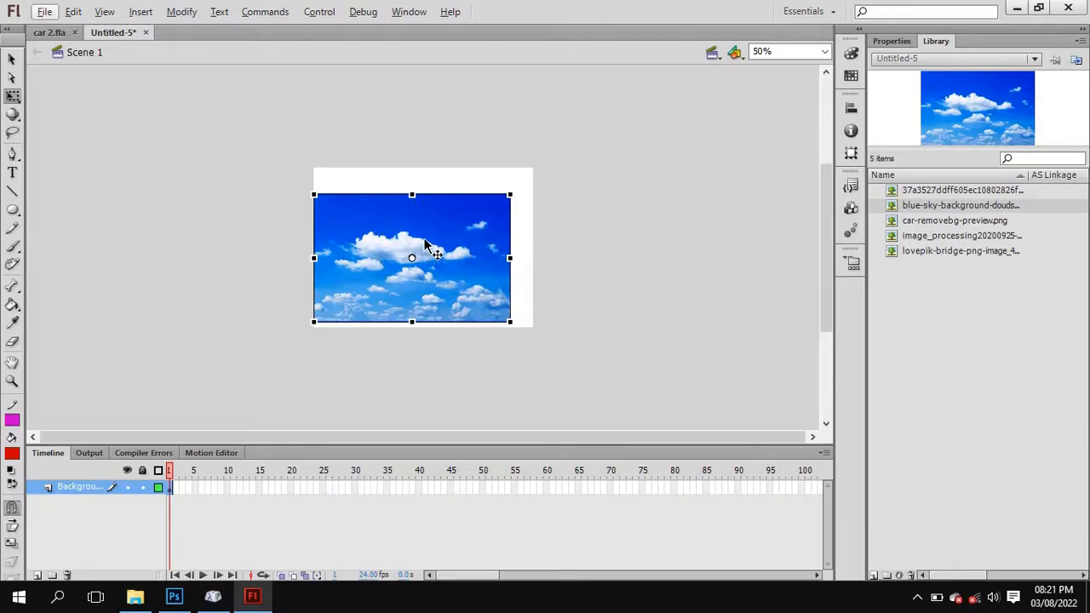
{"action": "key", "text": "ctrl"}
{"action": "left_click_drag", "start_coordinate": [425, 244], "coordinate": [251, 253]}
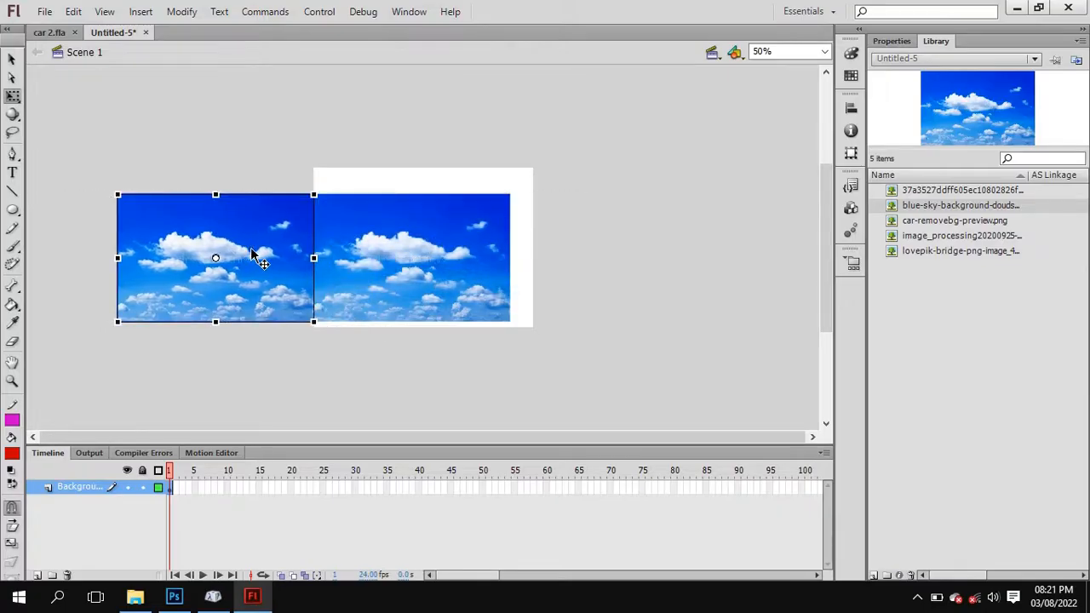
{"action": "key", "text": "ctrl+v"}
{"action": "left_click_drag", "start_coordinate": [401, 243], "coordinate": [85, 259]}
{"action": "left_click_drag", "start_coordinate": [176, 258], "coordinate": [100, 250]}
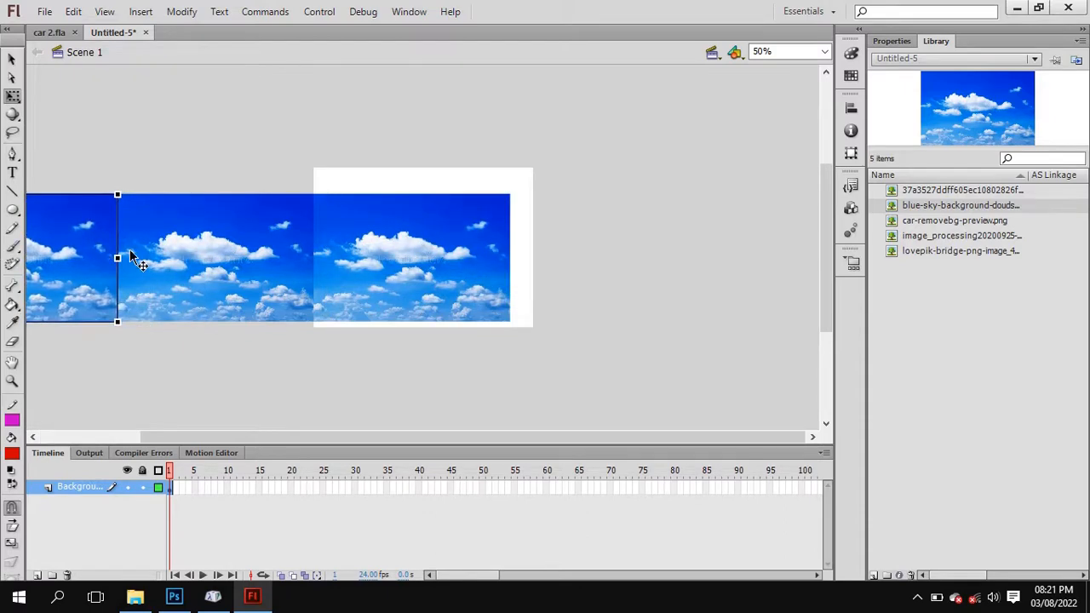
Add two more copies of the sky image, lined up edge to edge to the right of the original.
{"action": "left_click", "coordinate": [383, 250]}
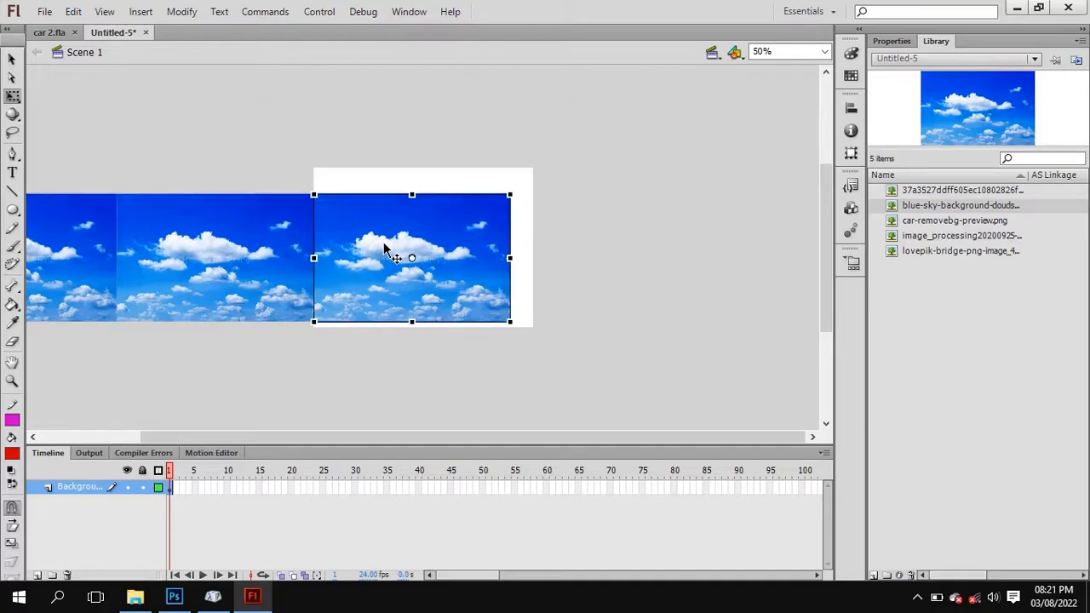
{"action": "left_click_drag", "start_coordinate": [384, 245], "coordinate": [568, 247]}
{"action": "right_click", "coordinate": [568, 247]}
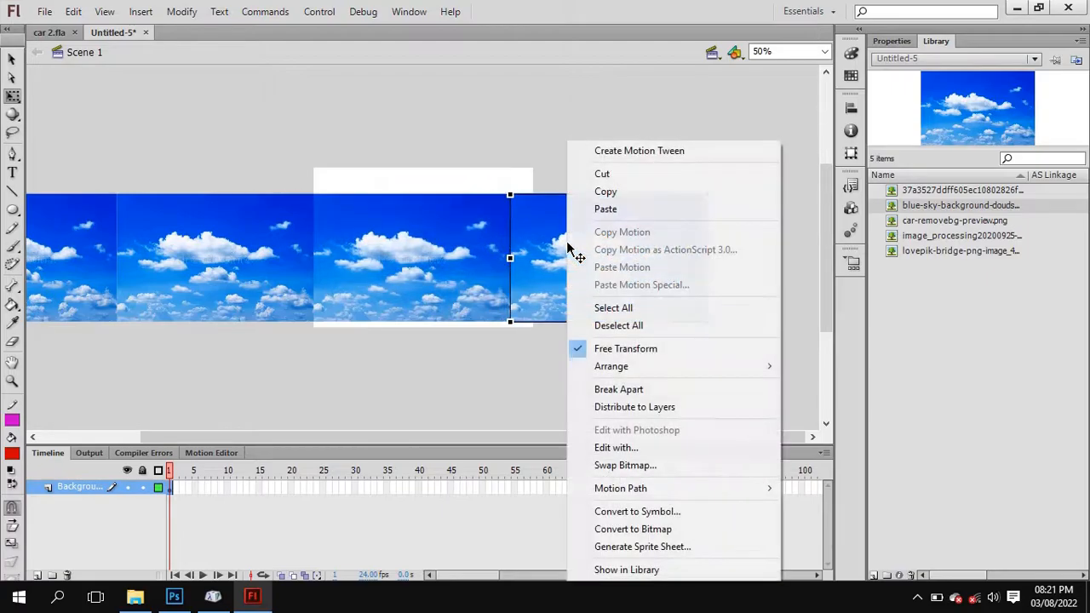
{"action": "left_click", "coordinate": [638, 195]}
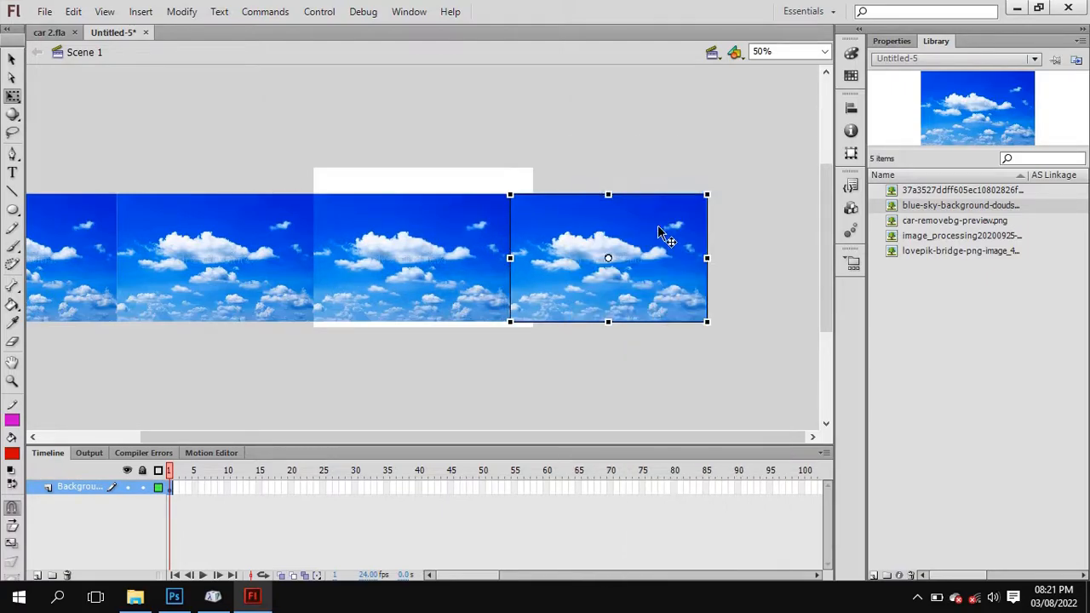
{"action": "right_click", "coordinate": [661, 233]}
{"action": "left_click", "coordinate": [732, 205]}
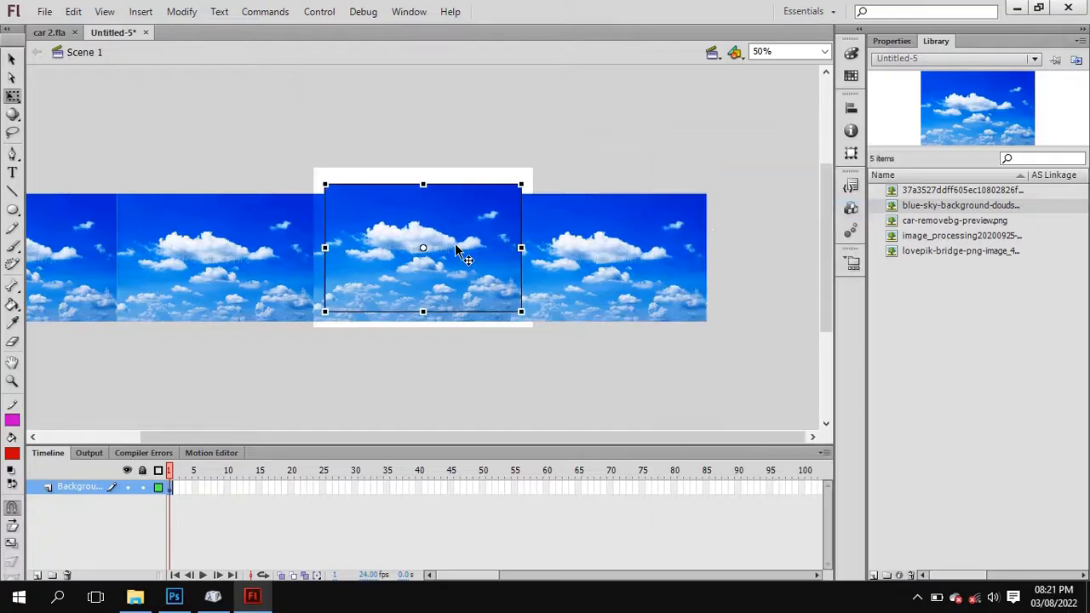
{"action": "left_click_drag", "start_coordinate": [462, 244], "coordinate": [768, 248]}
{"action": "left_click_drag", "start_coordinate": [705, 237], "coordinate": [741, 247]}
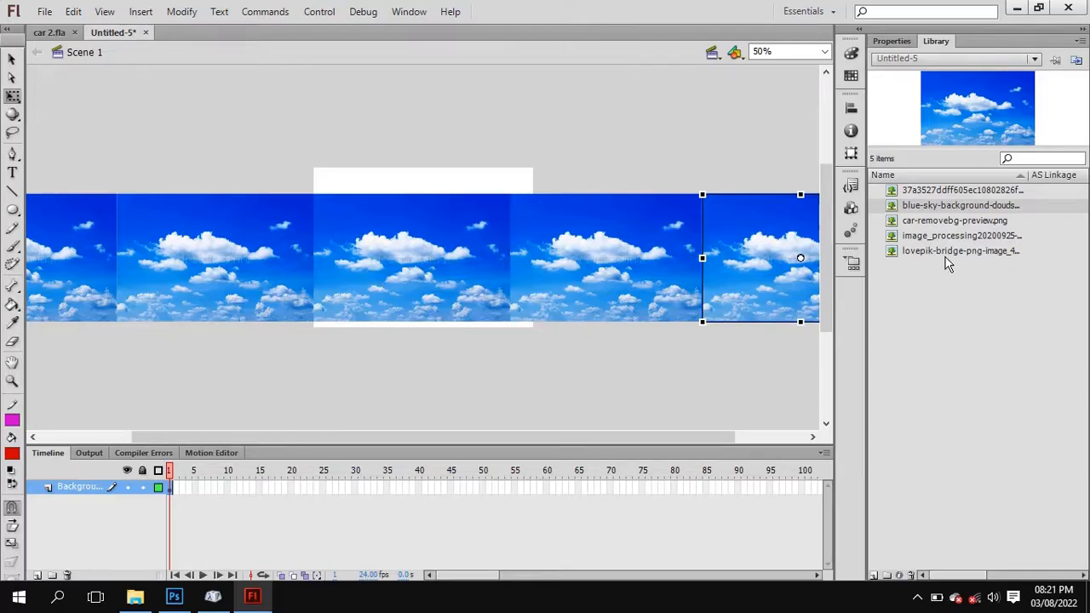
Find the tree image in the library, place it over the sky on the stage and scale it down to a small tree.
{"action": "left_click", "coordinate": [924, 194]}
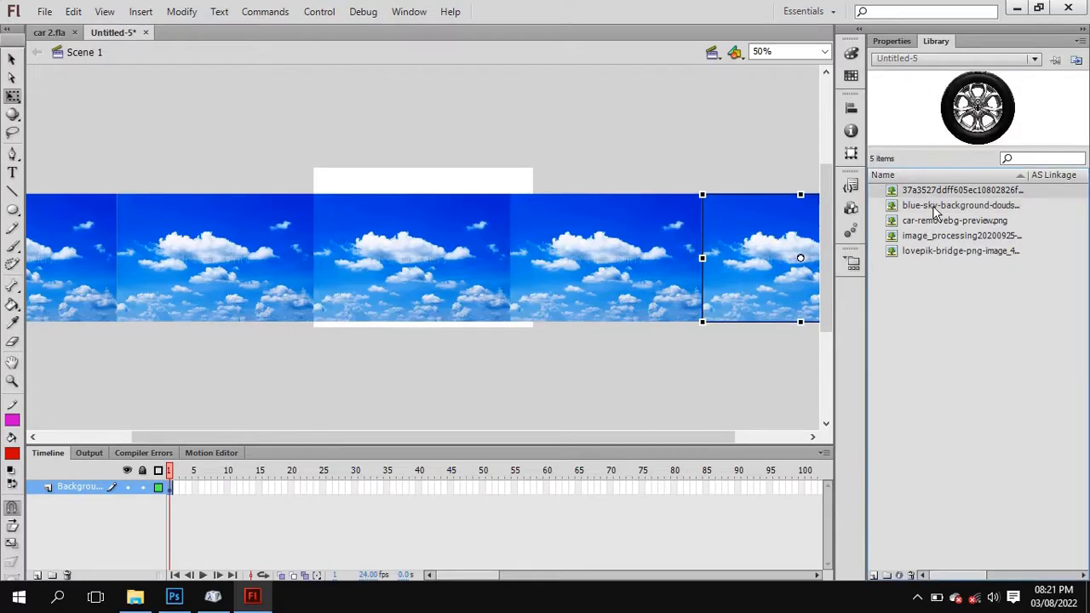
{"action": "left_click", "coordinate": [939, 222]}
{"action": "left_click", "coordinate": [941, 238]}
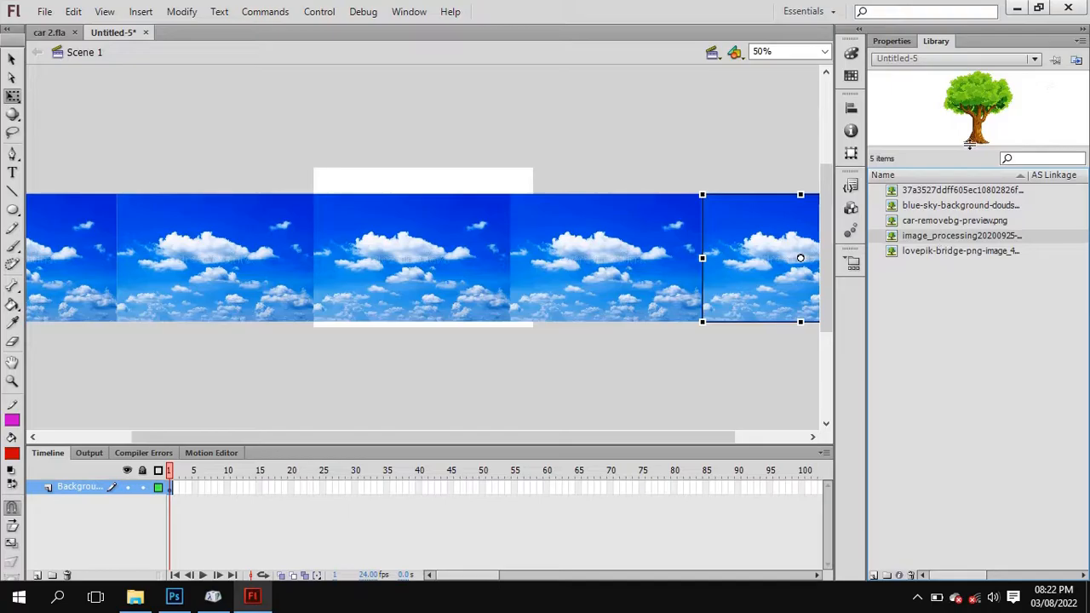
{"action": "left_click_drag", "start_coordinate": [921, 135], "coordinate": [410, 236]}
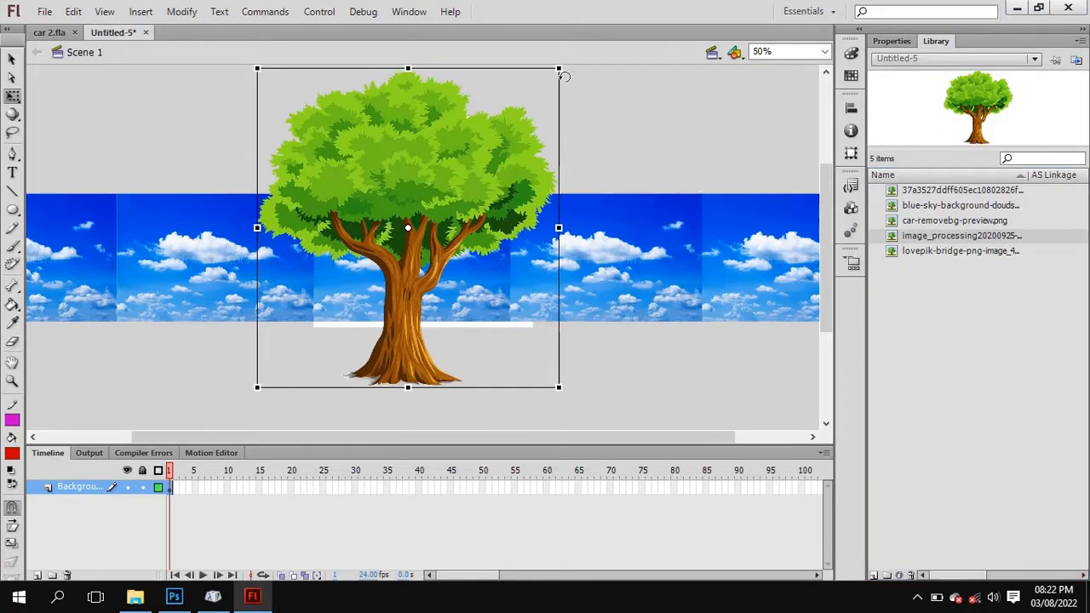
{"action": "left_click_drag", "start_coordinate": [564, 77], "coordinate": [362, 242]}
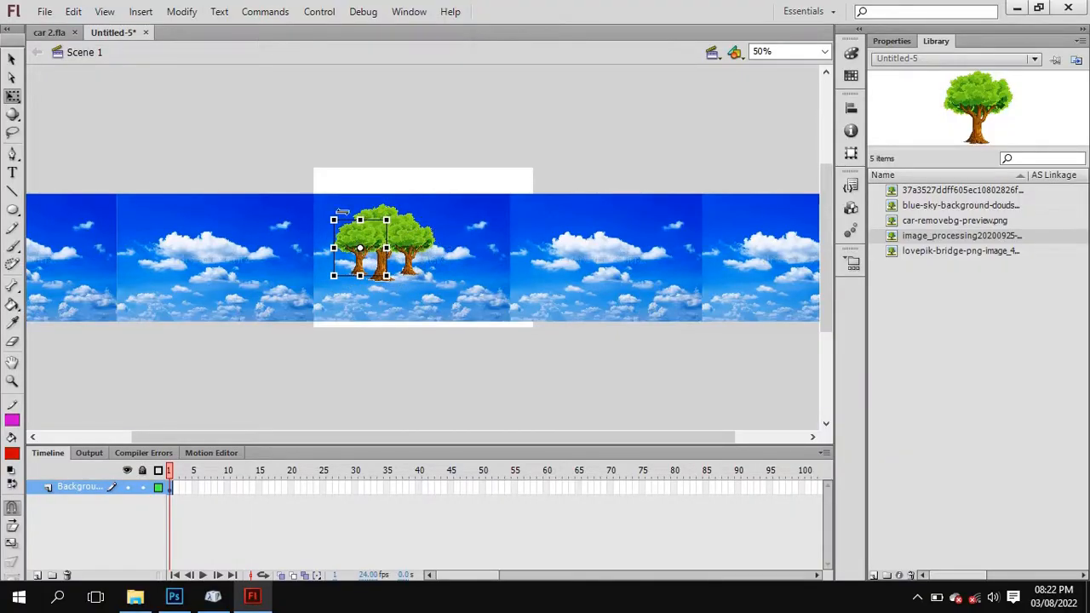
Copy the cluster of three trees and place two copies in a row to its right across the sky.
{"action": "left_click", "coordinate": [404, 231], "text": "shift"}
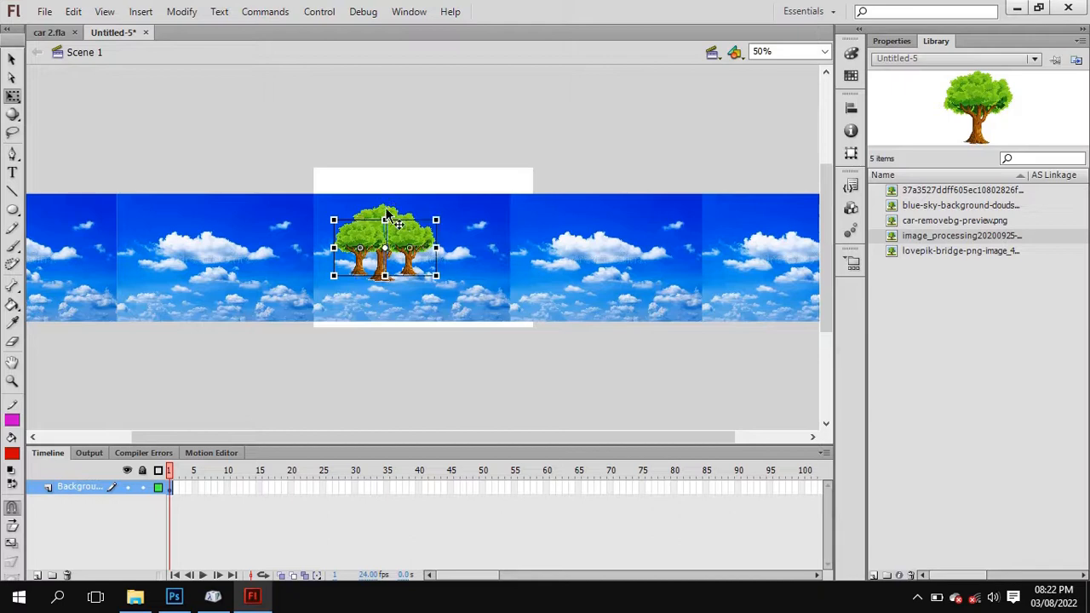
{"action": "left_click_drag", "start_coordinate": [387, 216], "coordinate": [385, 205]}
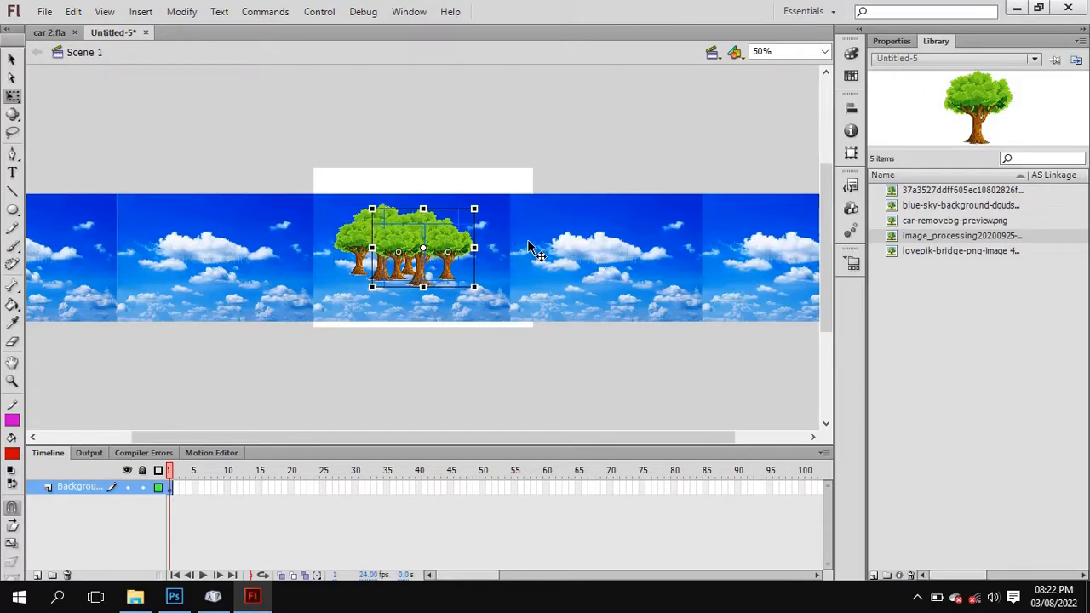
{"action": "left_click_drag", "start_coordinate": [405, 248], "coordinate": [549, 248]}
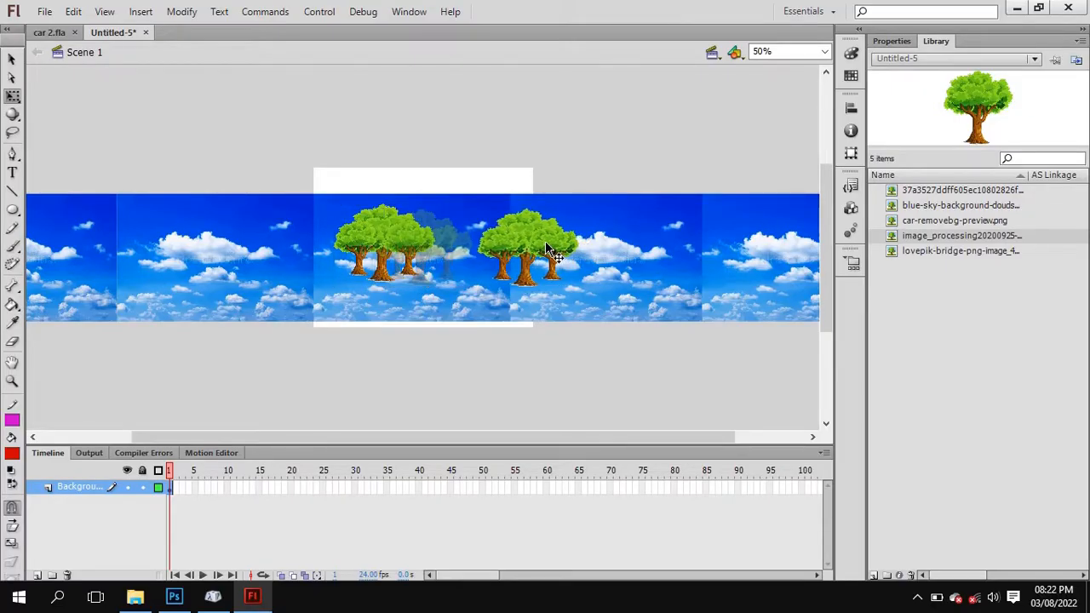
{"action": "key", "text": "ctrl+v"}
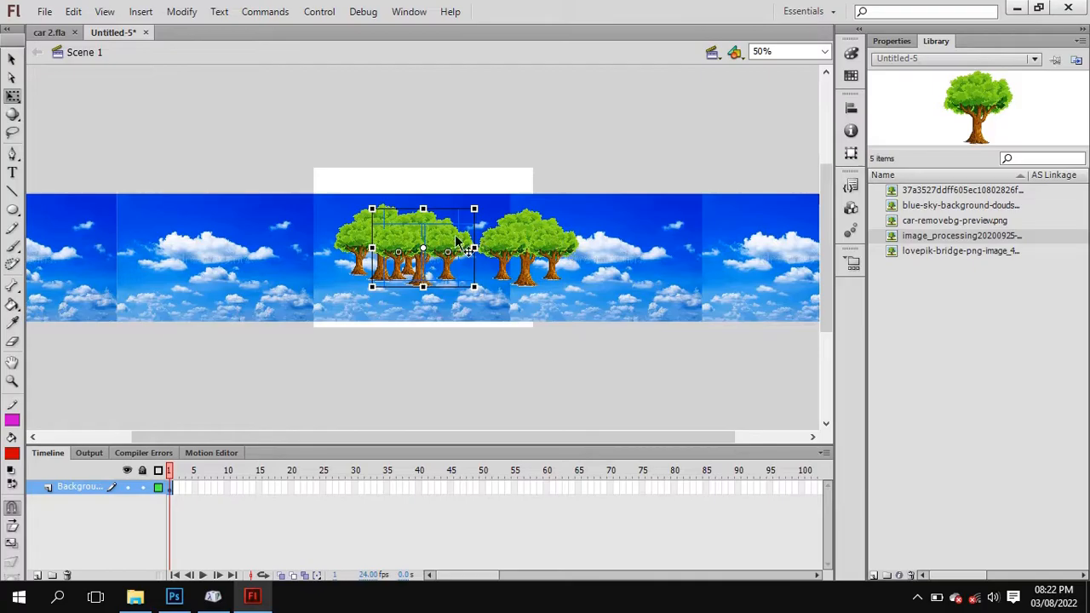
{"action": "left_click_drag", "start_coordinate": [457, 241], "coordinate": [713, 236]}
Paste two more copies of the three-tree cluster and place them in a row to the left of the original cluster.
{"action": "key", "text": "ctrl+v"}
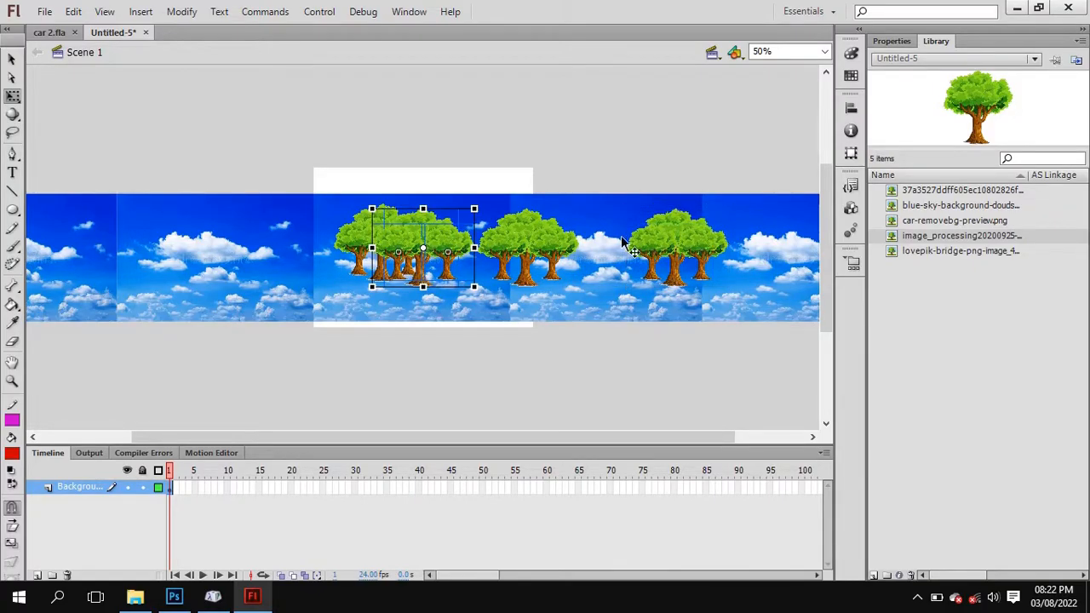
{"action": "left_click_drag", "start_coordinate": [451, 247], "coordinate": [271, 235]}
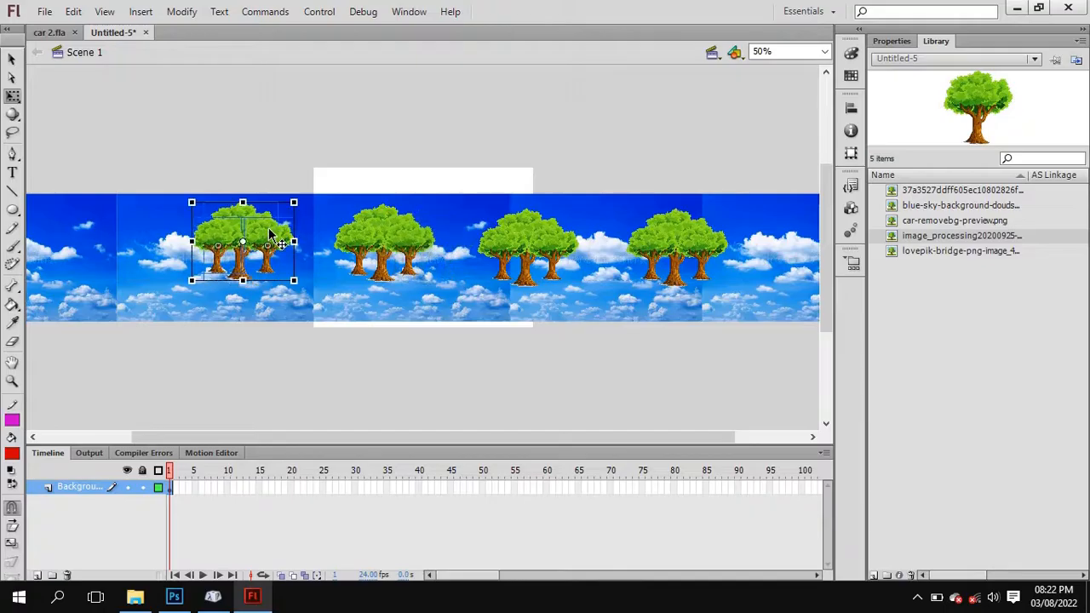
{"action": "key", "text": "ctrl+v"}
{"action": "left_click_drag", "start_coordinate": [426, 236], "coordinate": [148, 235]}
Shrink the right-hand tree of the cluster just left of the stage and move it right, close to the stage's edge.
{"action": "left_click", "coordinate": [304, 205]}
{"action": "left_click", "coordinate": [280, 232]}
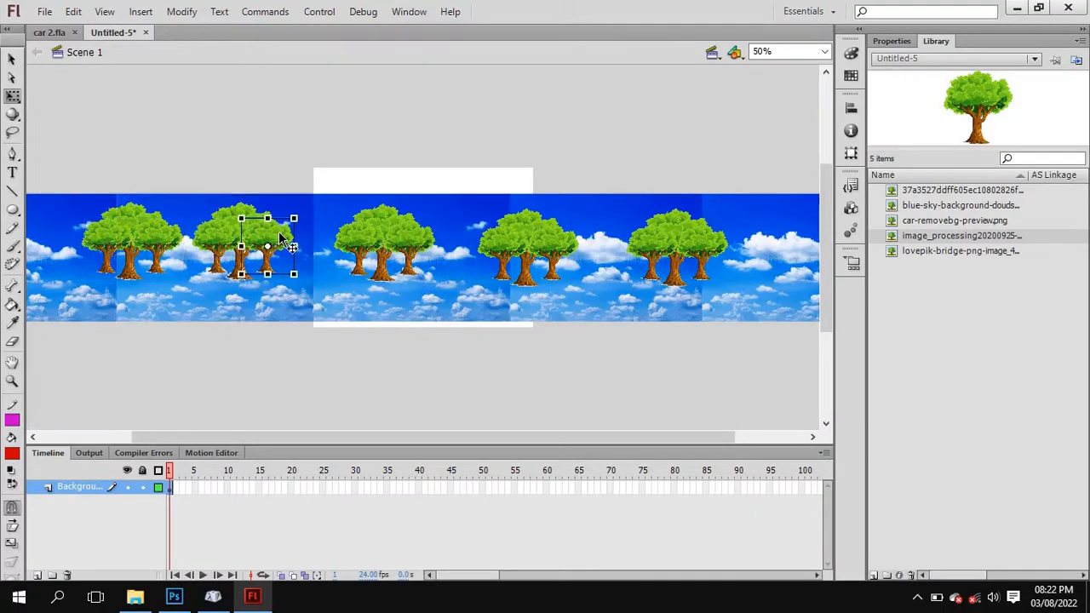
{"action": "left_click_drag", "start_coordinate": [294, 220], "coordinate": [284, 229]}
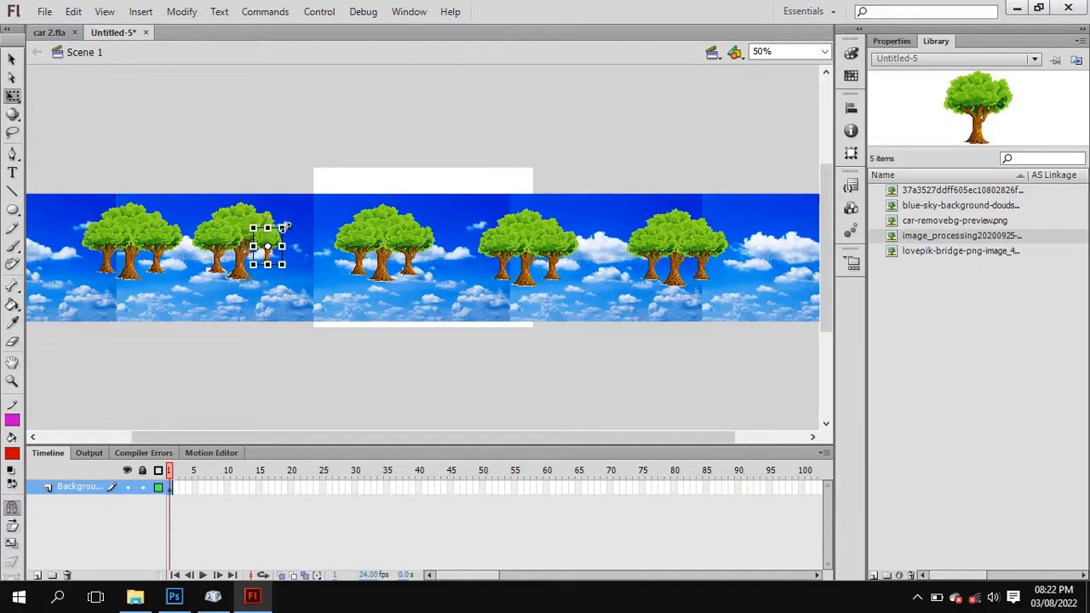
{"action": "left_click", "coordinate": [823, 52]}
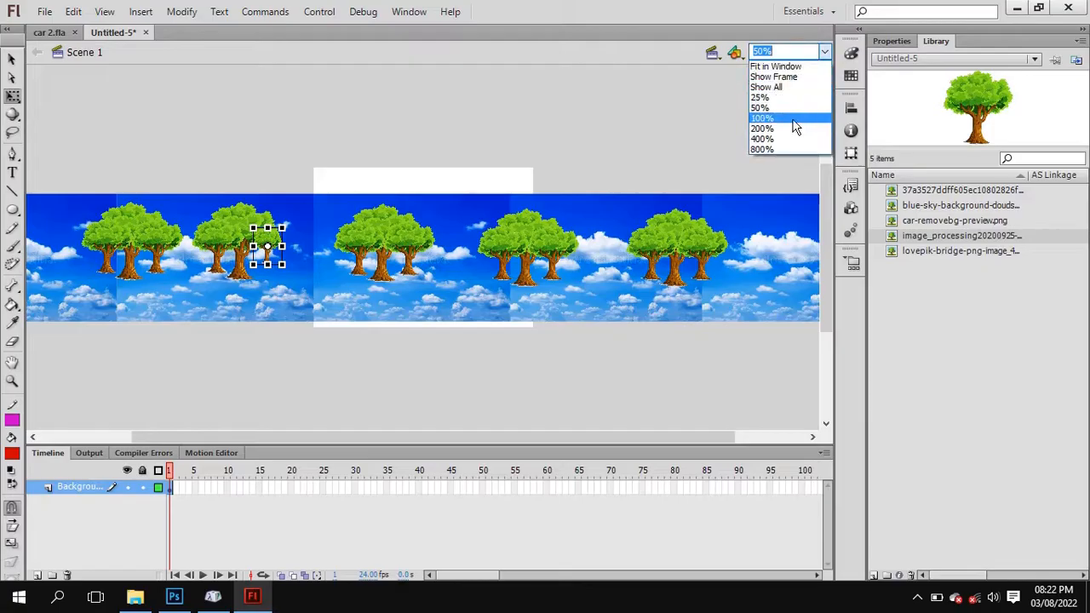
{"action": "left_click", "coordinate": [794, 126]}
{"action": "left_click", "coordinate": [375, 241]}
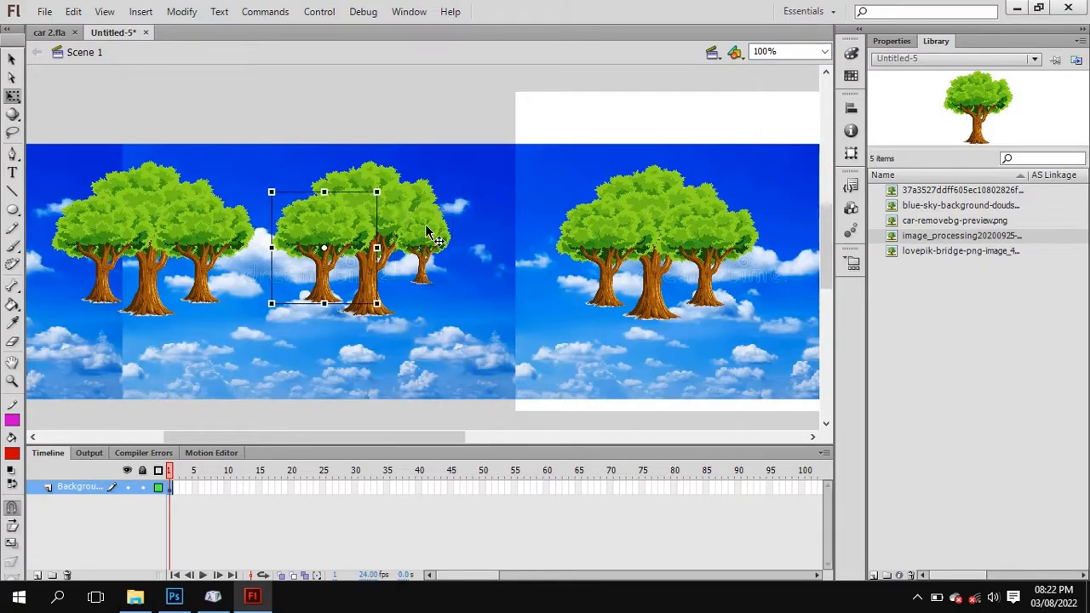
{"action": "left_click_drag", "start_coordinate": [425, 224], "coordinate": [485, 247]}
Shrink and shift the left-hand tree of the same cluster, and spread the two side trees of the leftmost cluster outward.
{"action": "left_click", "coordinate": [340, 234]}
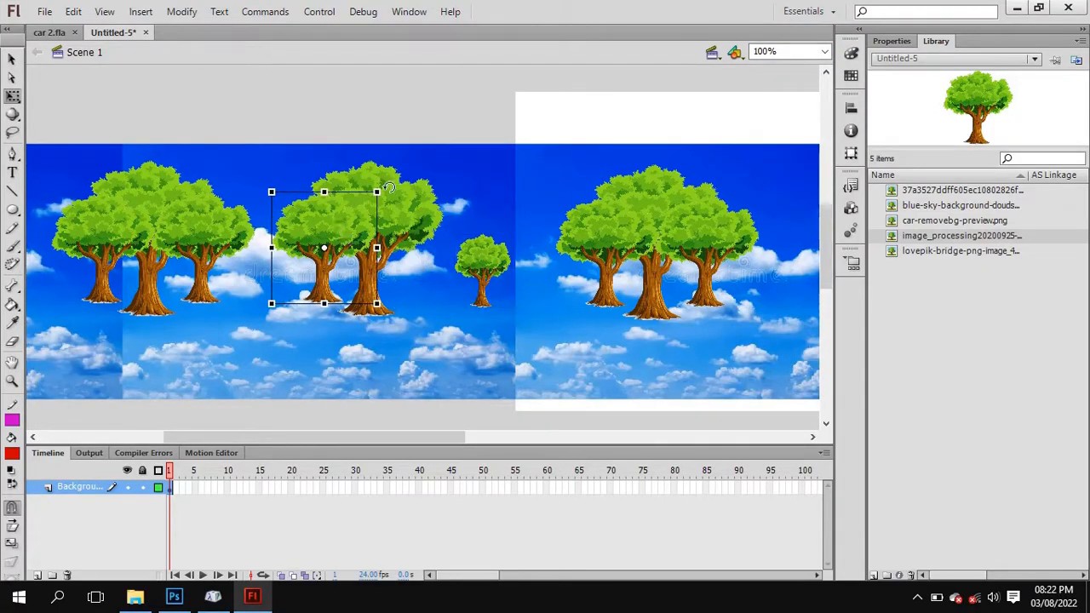
{"action": "left_click_drag", "start_coordinate": [375, 190], "coordinate": [304, 249]}
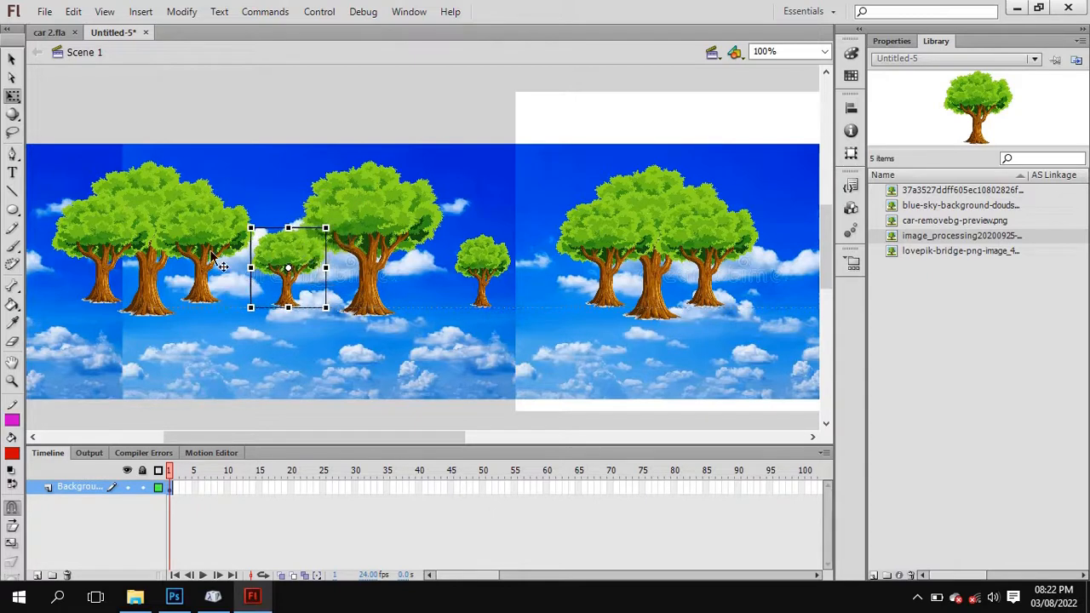
{"action": "left_click_drag", "start_coordinate": [102, 249], "coordinate": [67, 248]}
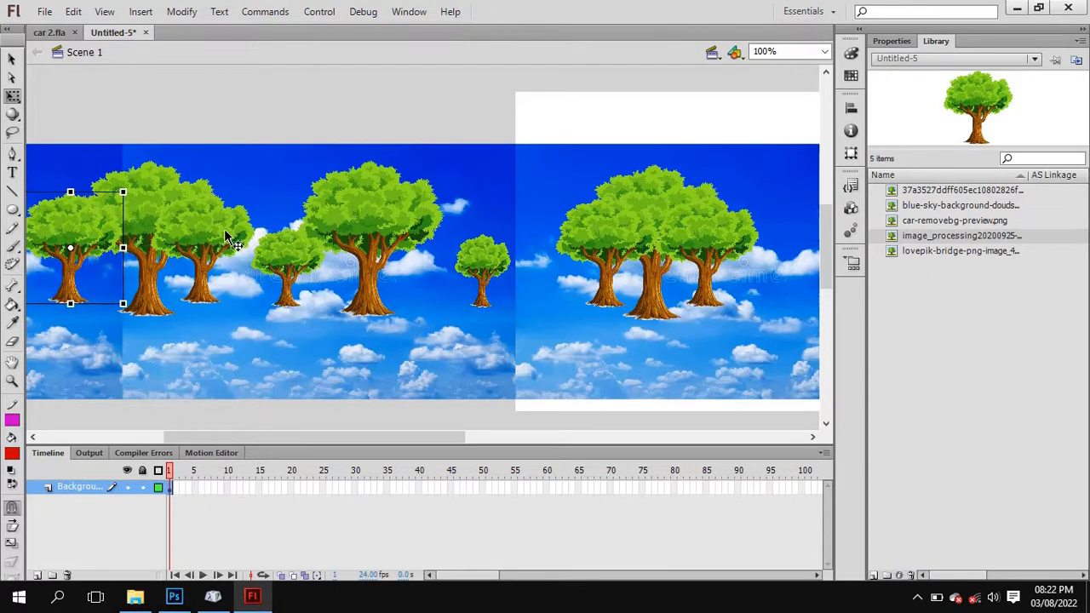
{"action": "left_click_drag", "start_coordinate": [220, 232], "coordinate": [243, 232]}
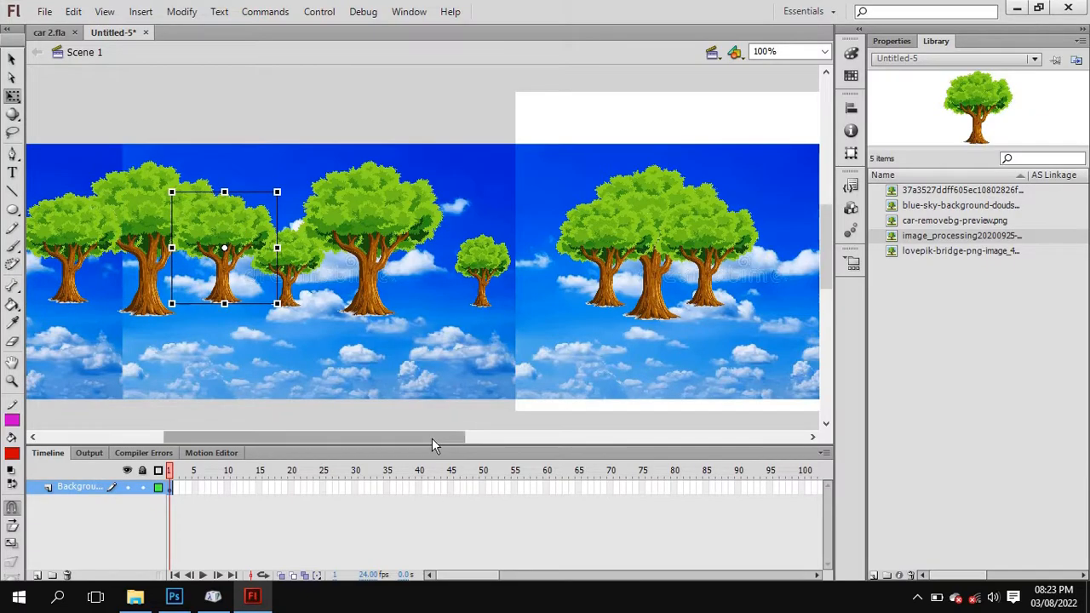
Shrink both side trees of the cluster on the stage, keeping them on either side of the large middle tree.
{"action": "left_click_drag", "start_coordinate": [433, 438], "coordinate": [510, 438]}
{"action": "left_click_drag", "start_coordinate": [531, 265], "coordinate": [559, 254]}
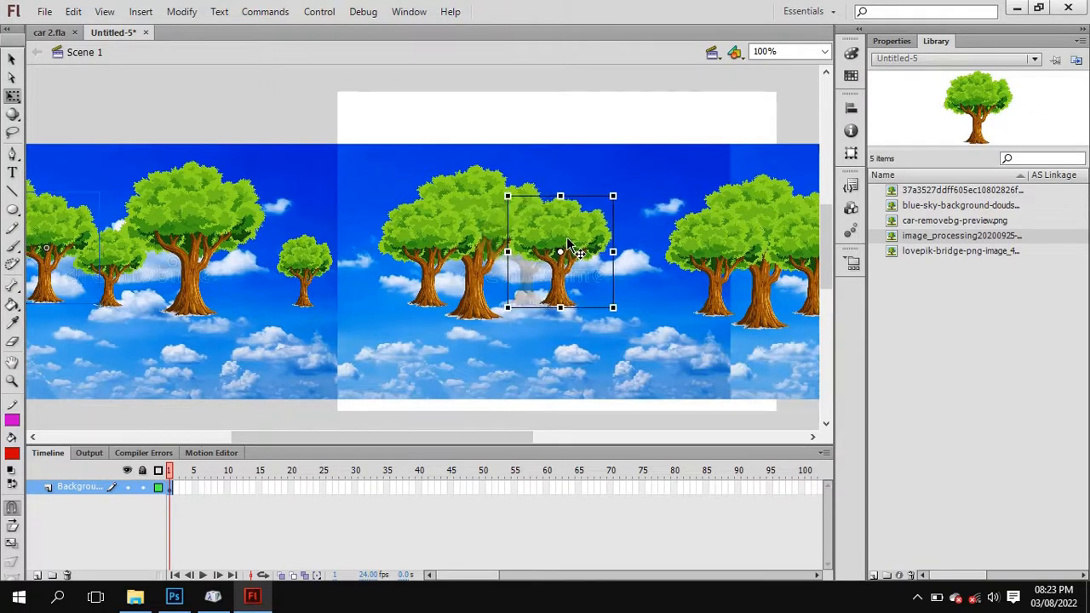
{"action": "left_click_drag", "start_coordinate": [613, 191], "coordinate": [538, 279]}
{"action": "left_click", "coordinate": [414, 260]}
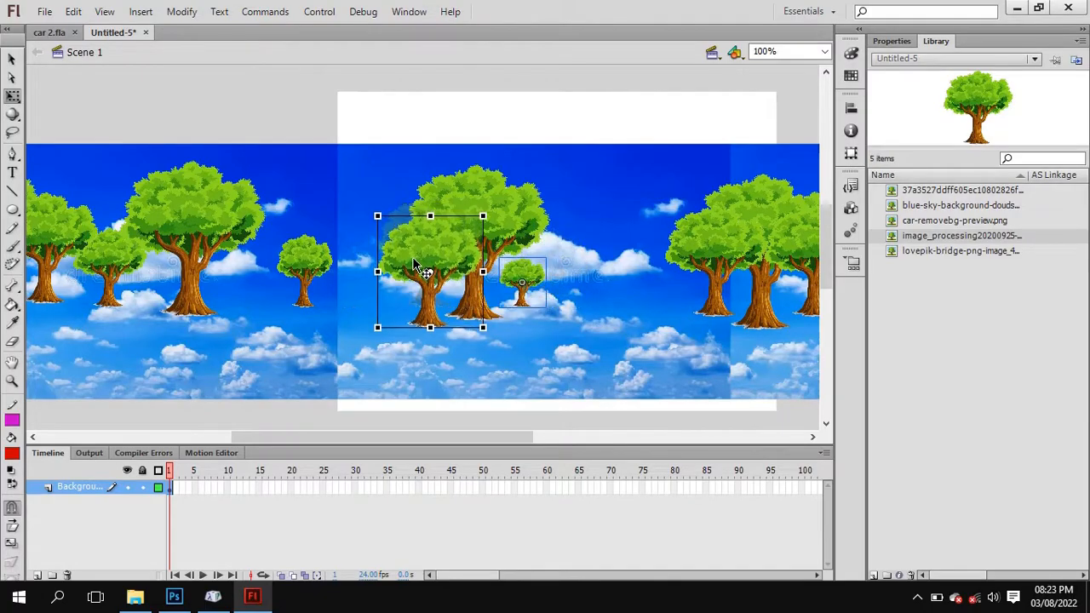
{"action": "left_click_drag", "start_coordinate": [483, 217], "coordinate": [460, 238]}
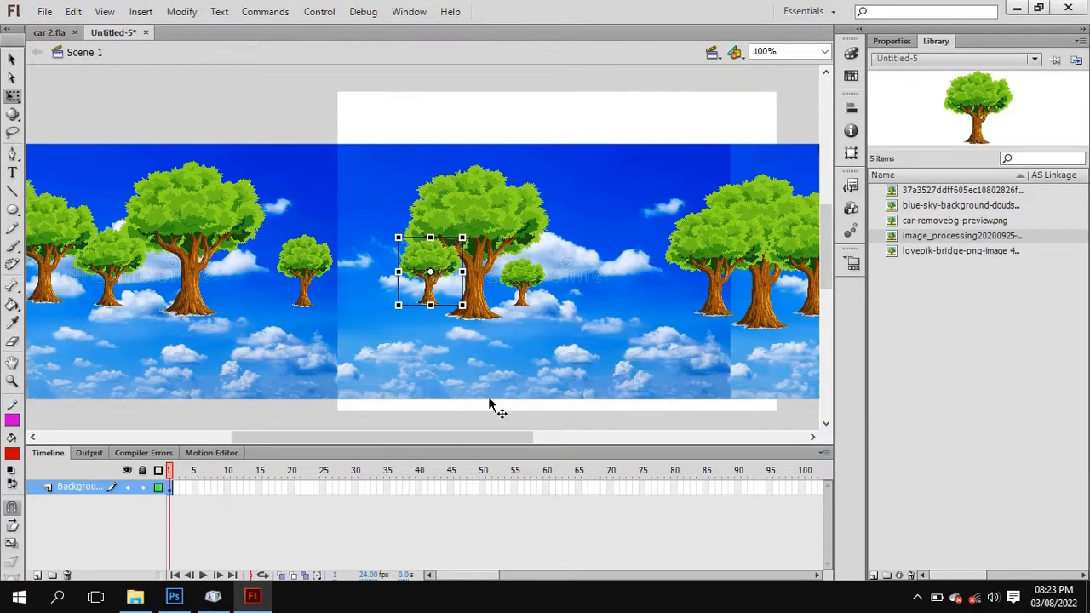
Move the two side trees of the cluster at the stage's right edge outward, away from its large middle tree.
{"action": "left_click_drag", "start_coordinate": [467, 436], "coordinate": [572, 409]}
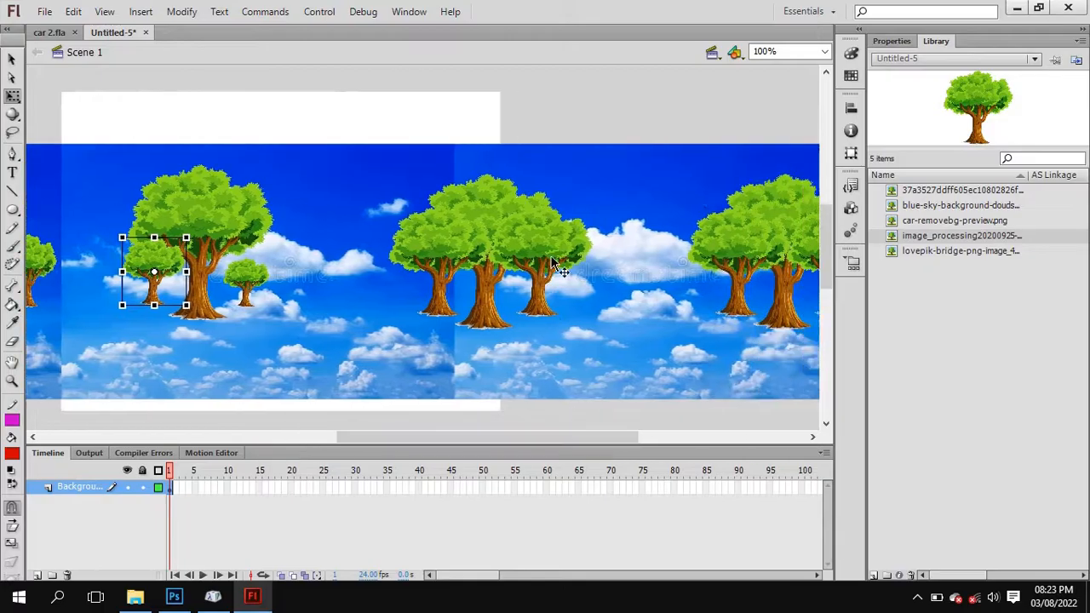
{"action": "left_click_drag", "start_coordinate": [558, 268], "coordinate": [634, 270]}
{"action": "left_click_drag", "start_coordinate": [439, 279], "coordinate": [368, 277]}
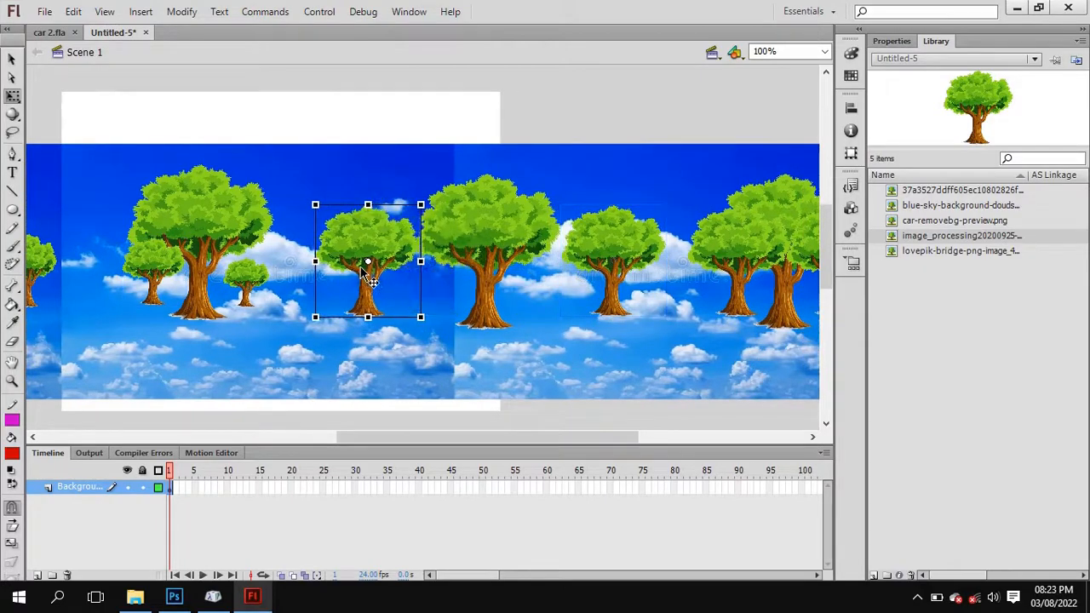
Shrink the two side trees of the rightmost cluster and place them together just to the right of its large tree.
{"action": "left_click_drag", "start_coordinate": [475, 434], "coordinate": [562, 439]}
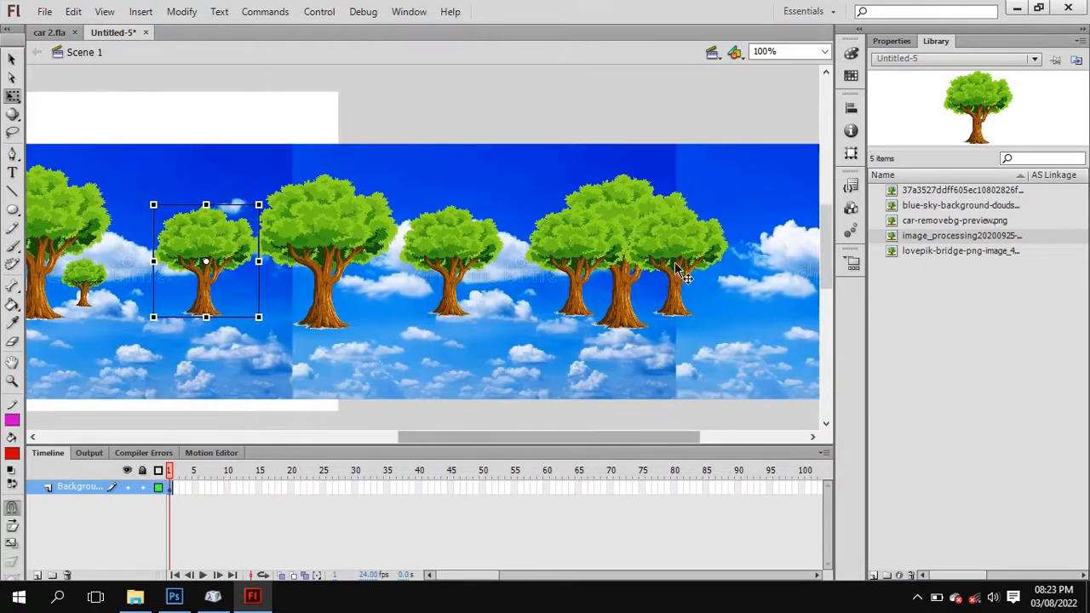
{"action": "left_click", "coordinate": [692, 268]}
{"action": "left_click_drag", "start_coordinate": [695, 271], "coordinate": [710, 271]}
{"action": "left_click_drag", "start_coordinate": [758, 205], "coordinate": [732, 233]}
{"action": "left_click_drag", "start_coordinate": [567, 257], "coordinate": [767, 277]}
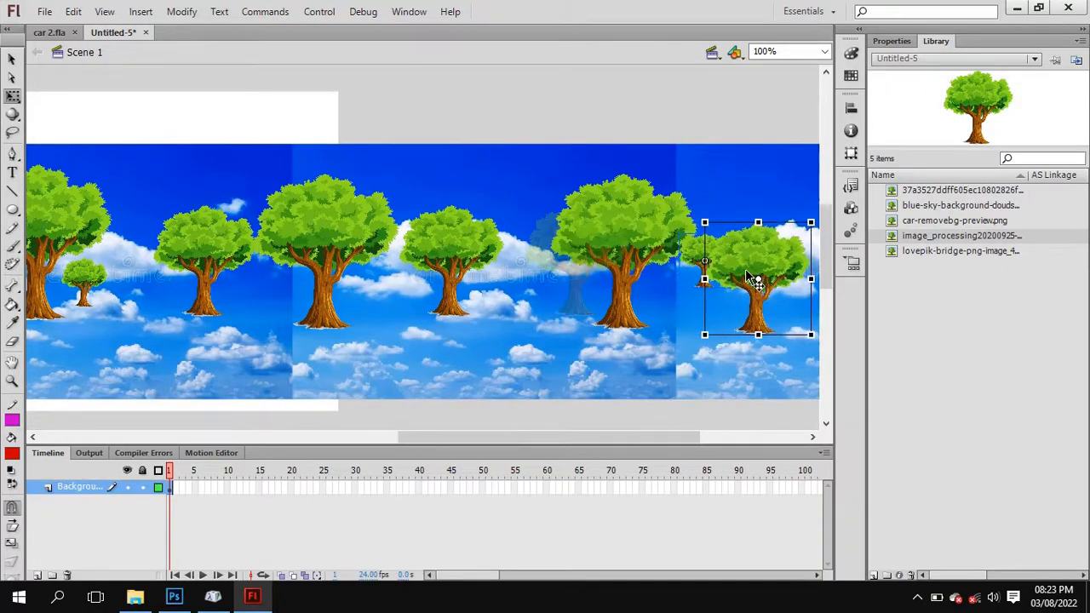
{"action": "left_click_drag", "start_coordinate": [811, 220], "coordinate": [699, 302]}
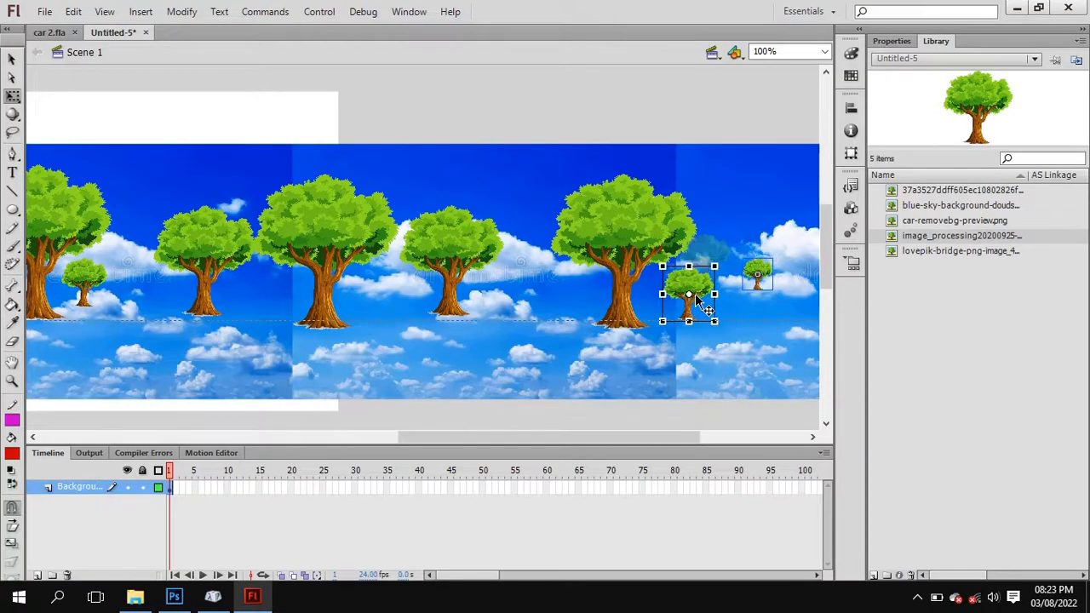
{"action": "left_click_drag", "start_coordinate": [763, 279], "coordinate": [655, 306]}
Move one tree to the empty sky at each far end of the background, and shift the stage's small left-hand tree slightly left.
{"action": "left_click", "coordinate": [769, 245]}
{"action": "scroll", "coordinate": [584, 317], "scroll_direction": "down", "scroll_amount": 3}
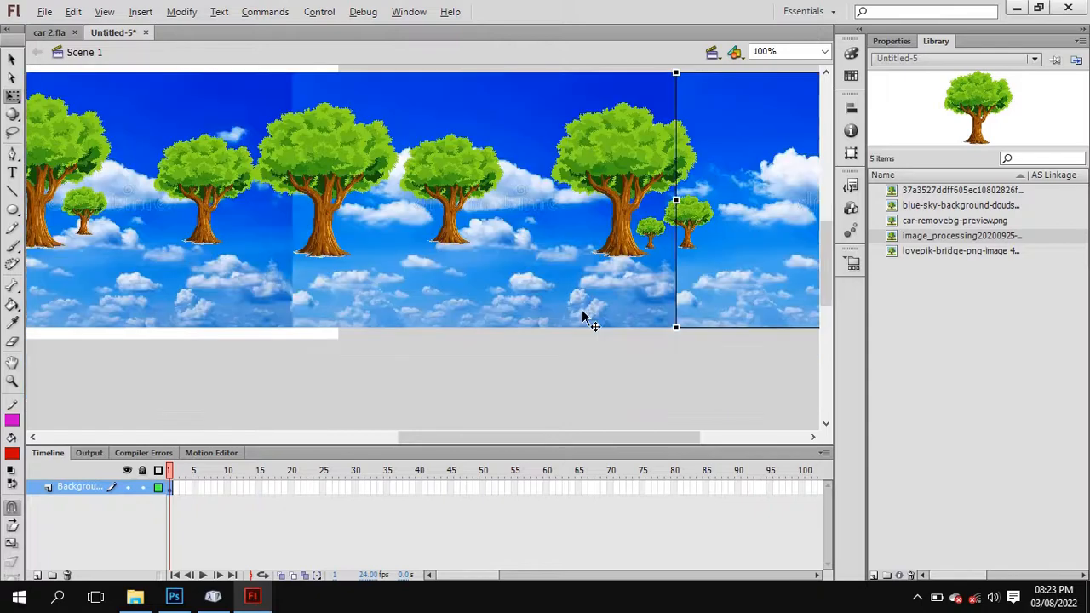
{"action": "left_click", "coordinate": [824, 51]}
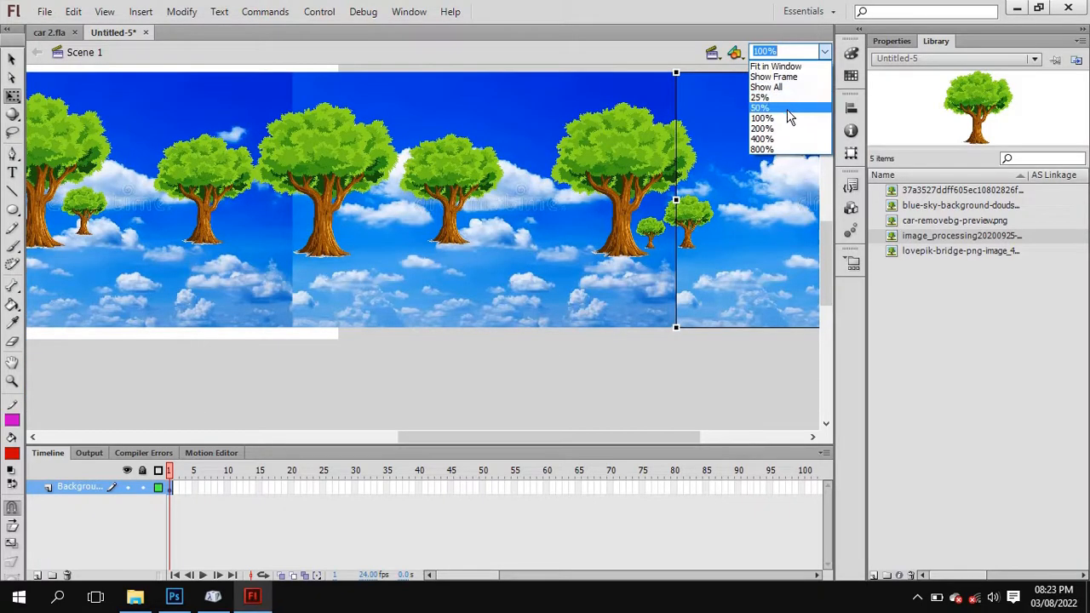
{"action": "left_click", "coordinate": [786, 108]}
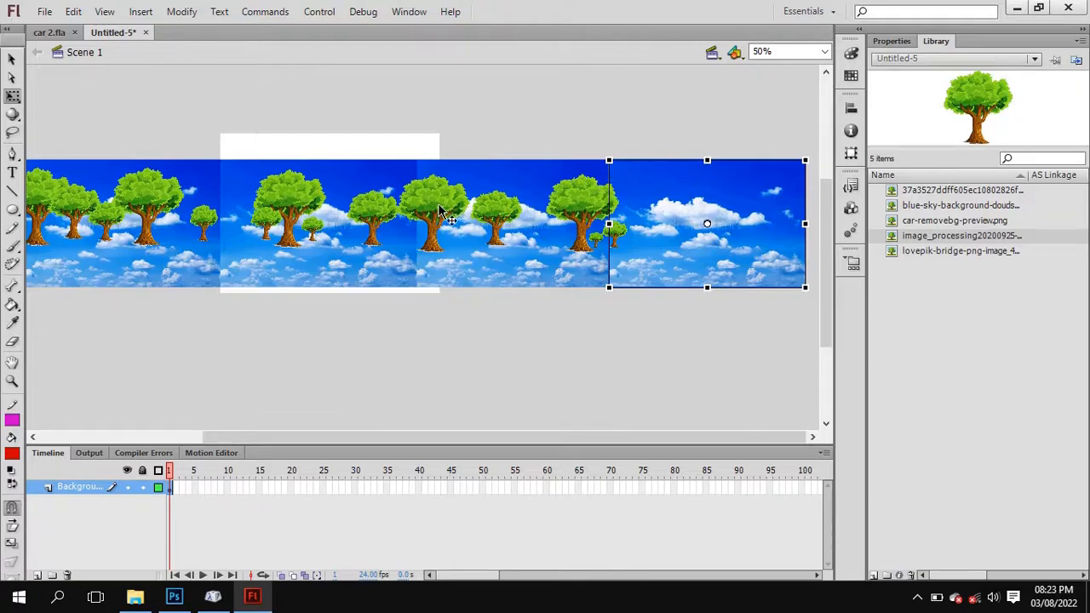
{"action": "left_click_drag", "start_coordinate": [447, 214], "coordinate": [746, 209]}
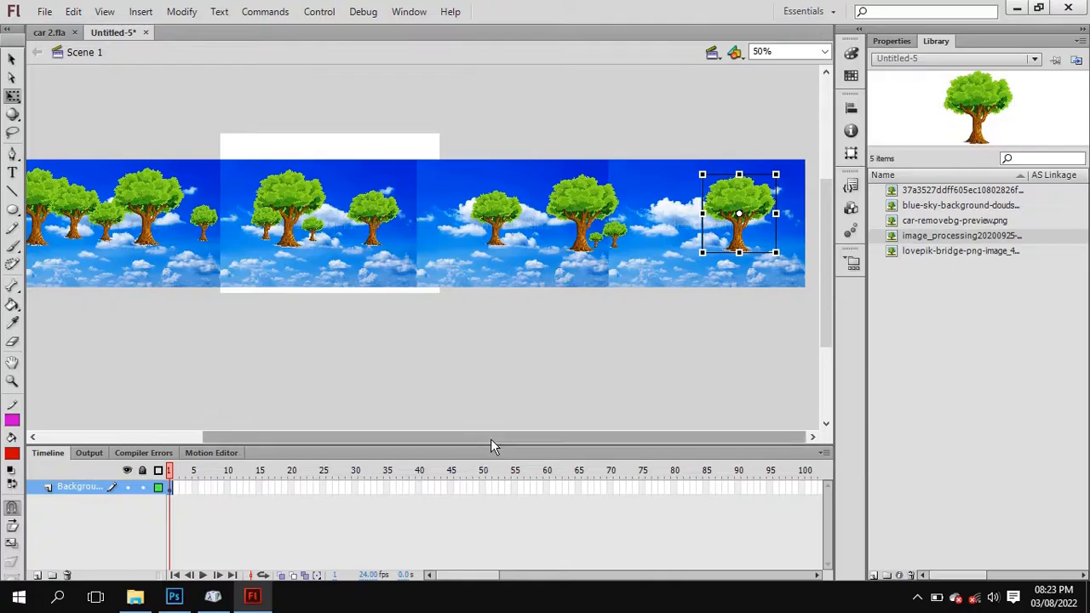
{"action": "left_click_drag", "start_coordinate": [491, 437], "coordinate": [312, 436]}
{"action": "left_click_drag", "start_coordinate": [290, 211], "coordinate": [112, 204]}
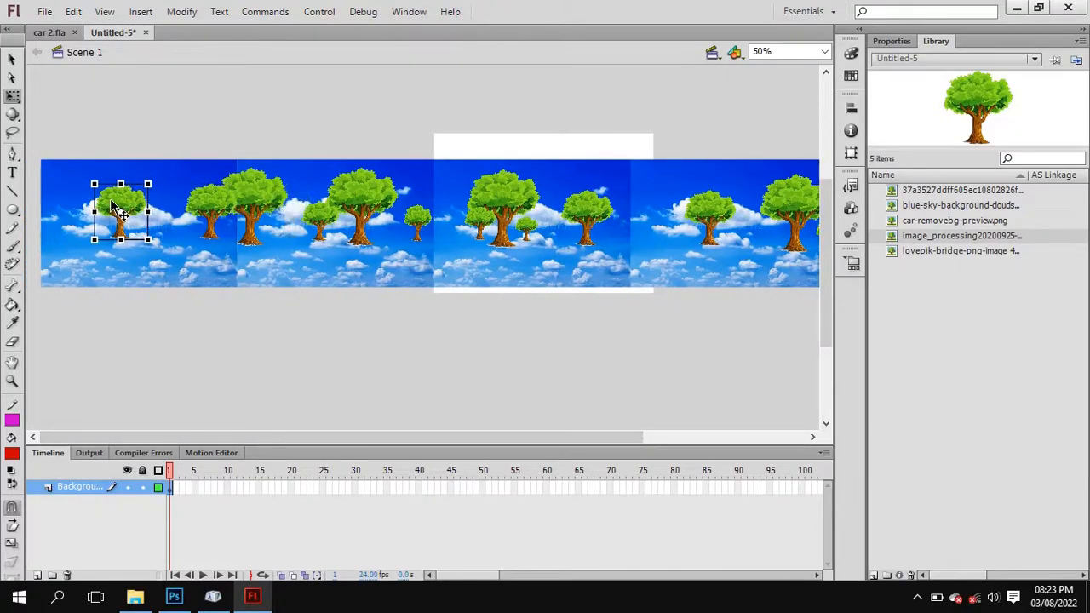
{"action": "left_click", "coordinate": [476, 220]}
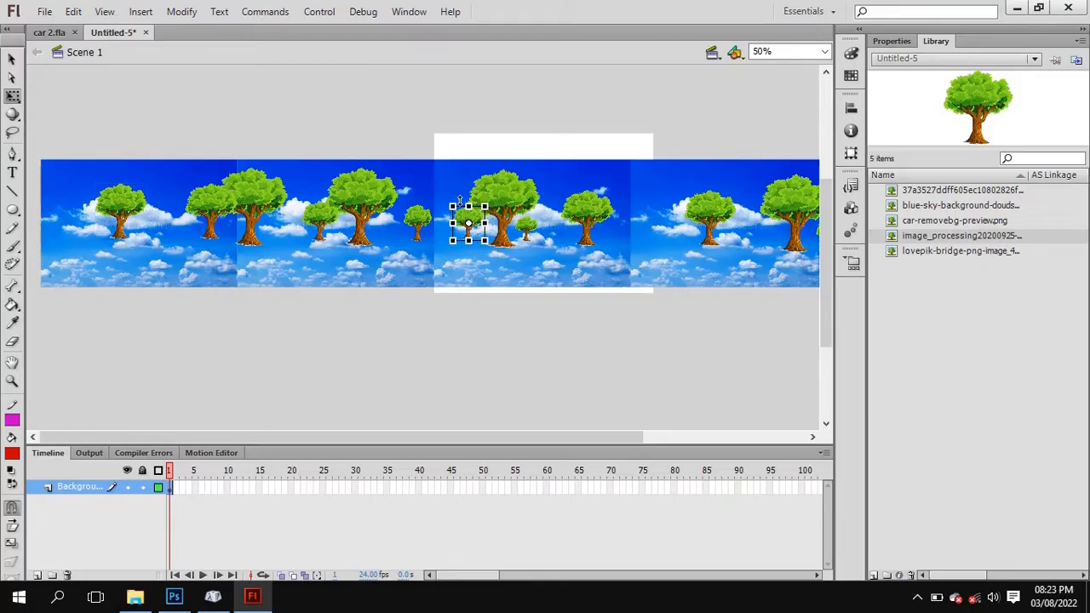
{"action": "left_click", "coordinate": [476, 101]}
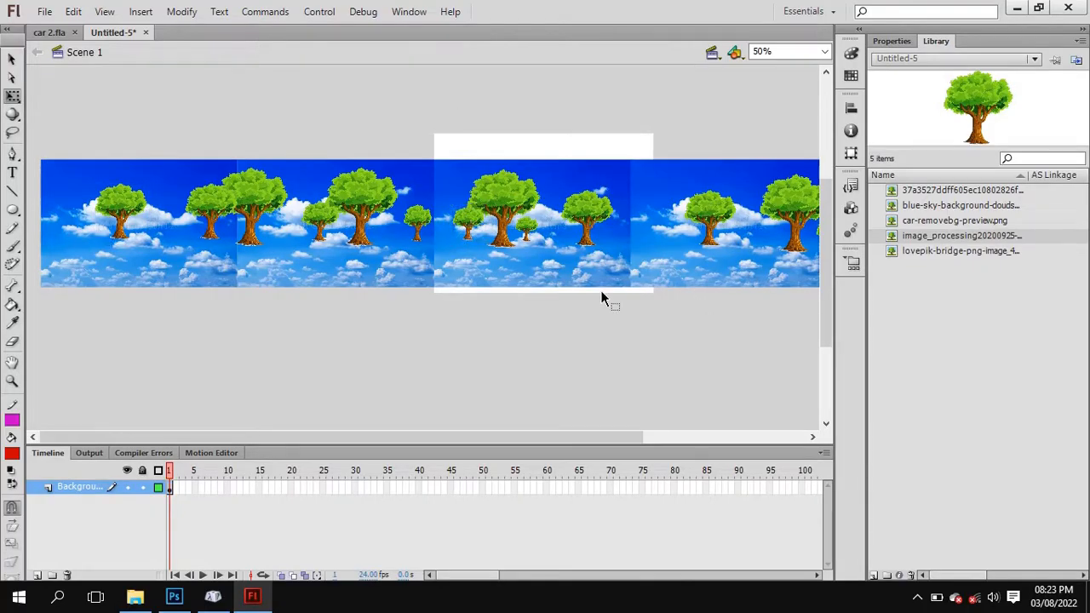
Select the whole background strip with all its sky images and trees, and convert it to a graphic symbol named Symbol 1.
{"action": "left_click_drag", "start_coordinate": [36, 123], "coordinate": [962, 346]}
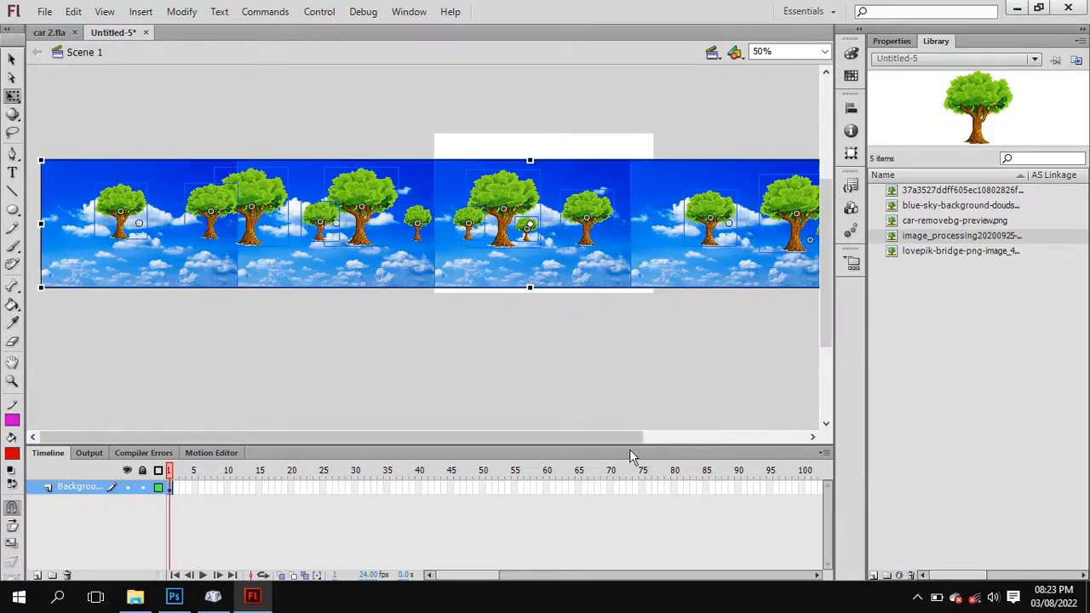
{"action": "left_click", "coordinate": [824, 52]}
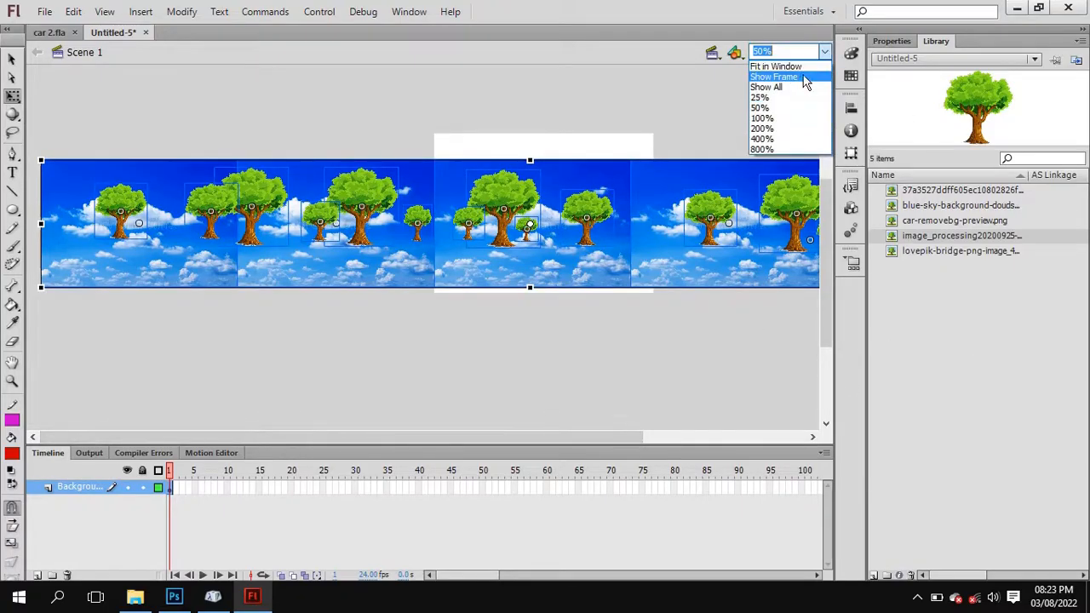
{"action": "left_click", "coordinate": [763, 99]}
{"action": "left_click", "coordinate": [46, 191]}
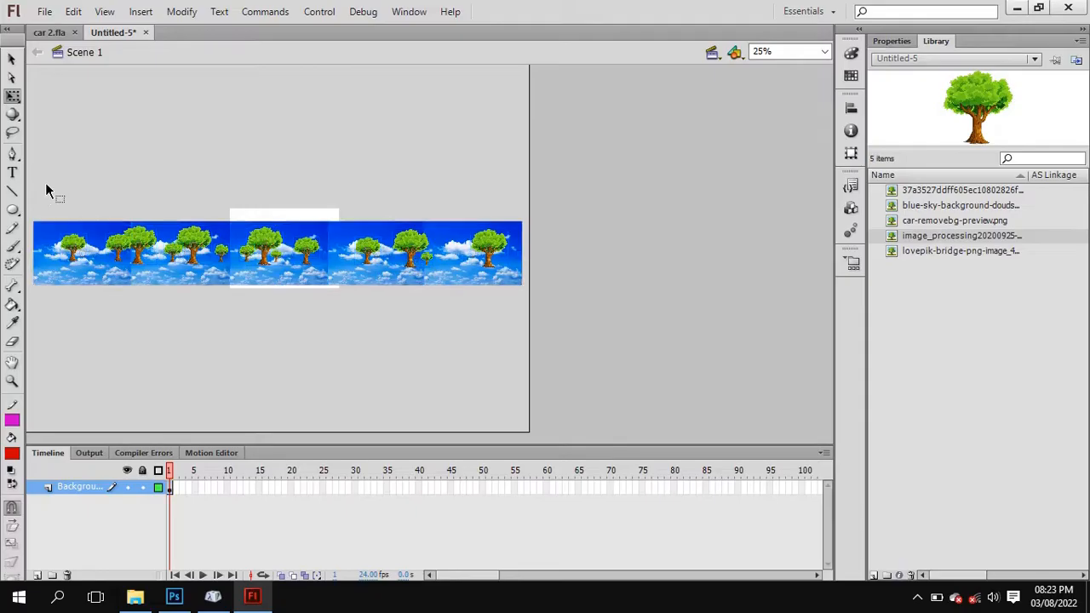
{"action": "left_click_drag", "start_coordinate": [34, 174], "coordinate": [541, 302]}
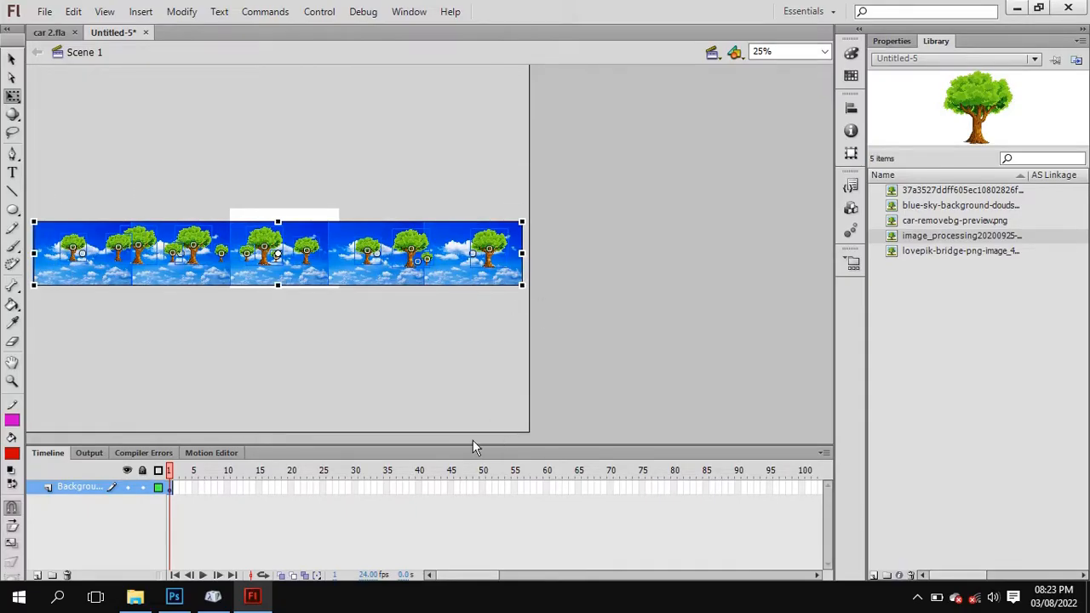
{"action": "right_click", "coordinate": [338, 249]}
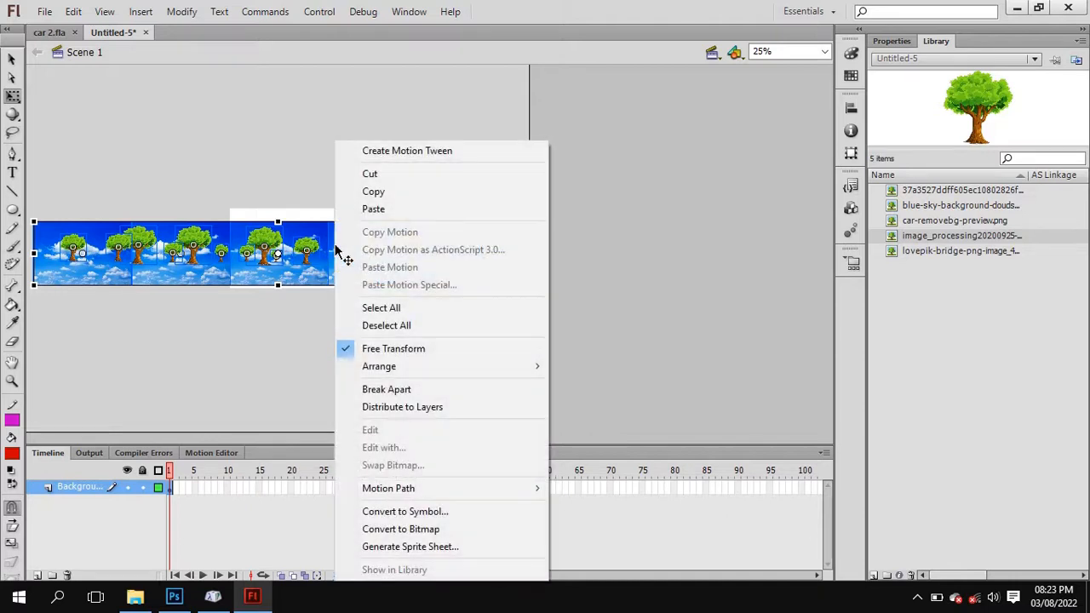
{"action": "left_click", "coordinate": [503, 512]}
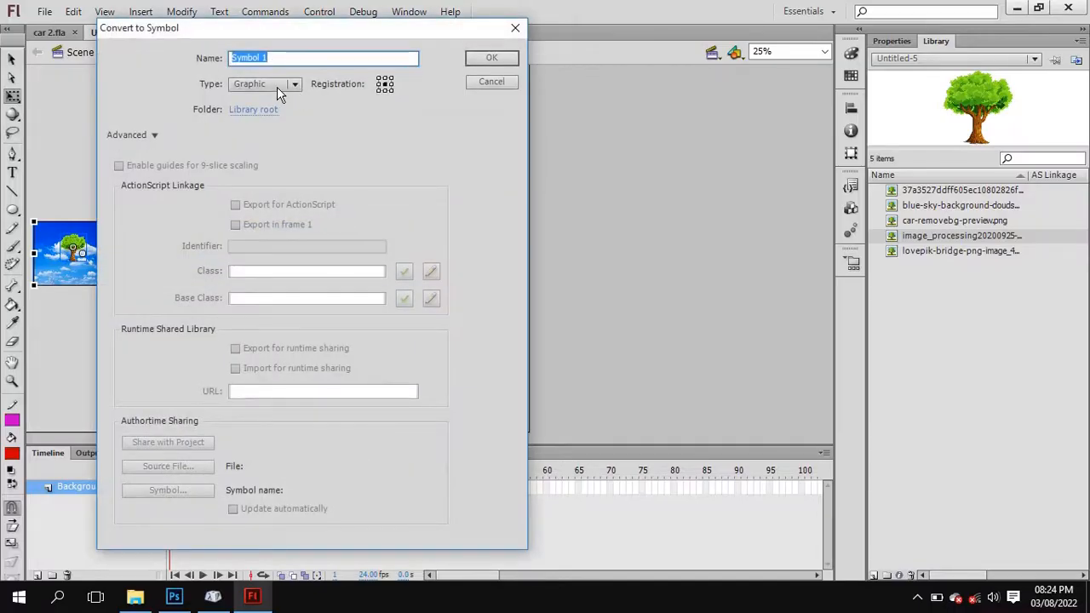
{"action": "left_click", "coordinate": [478, 58]}
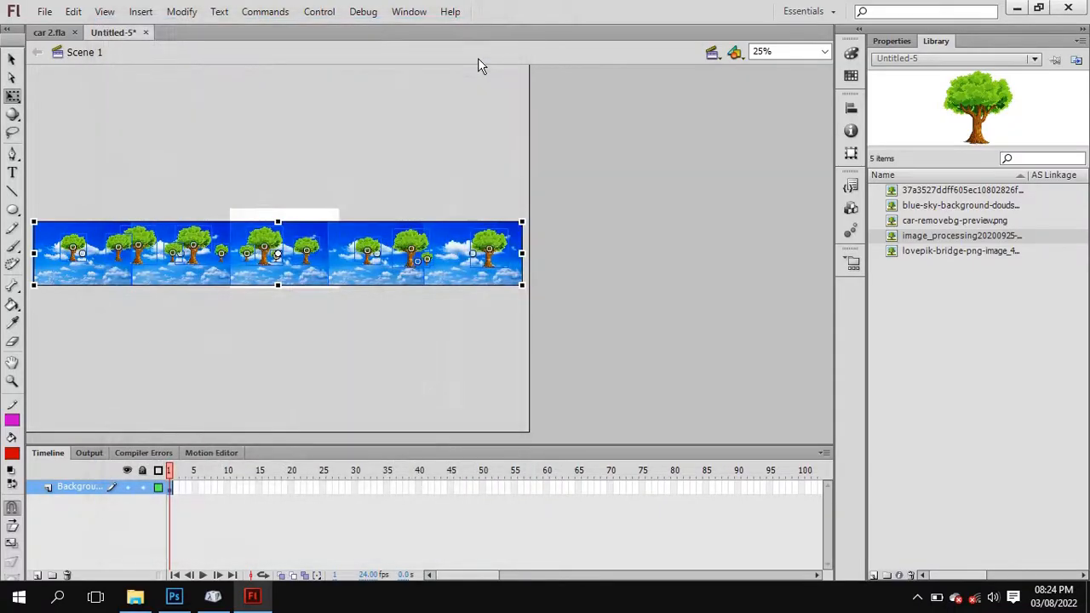
{"action": "mouse_move", "coordinate": [341, 245]}
{"action": "left_mouse_down"}
{"action": "mouse_move", "coordinate": [350, 145]}
{"action": "mouse_move", "coordinate": [347, 251]}
{"action": "left_mouse_up"}
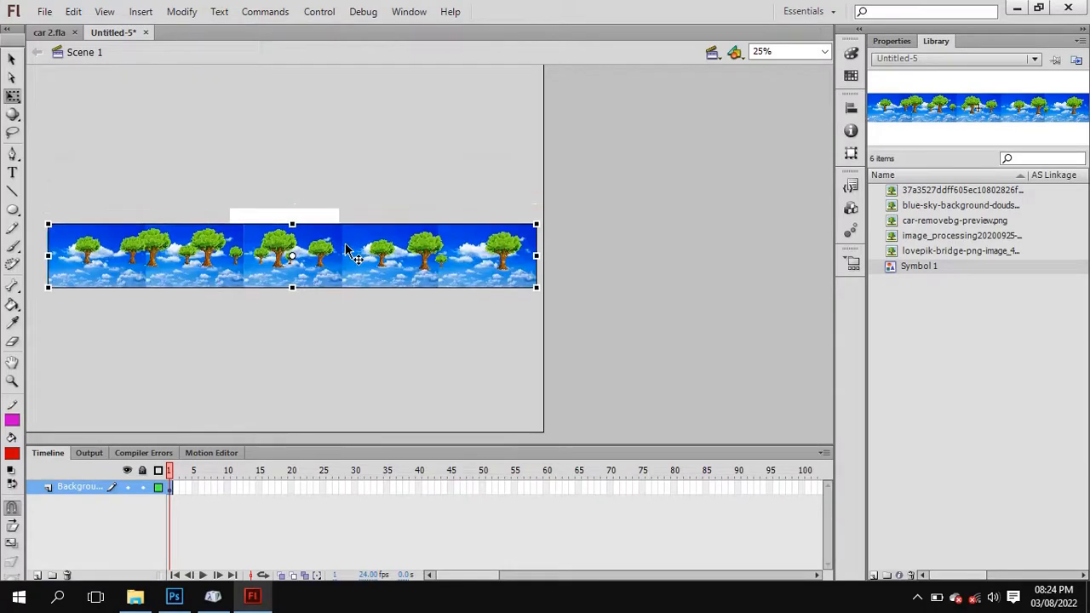
{"action": "key", "text": "ctrl+z"}
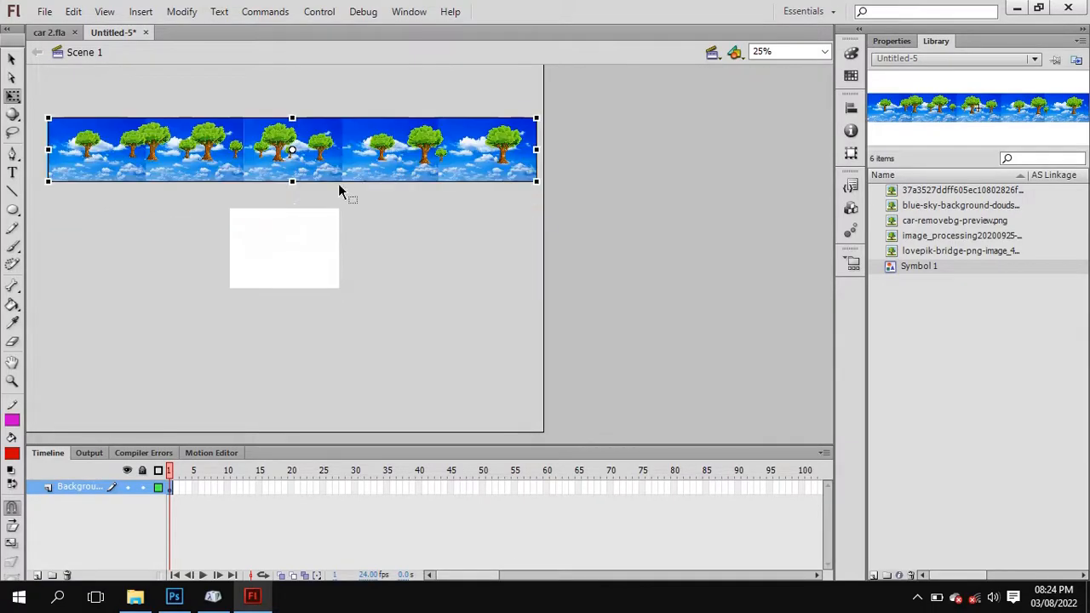
{"action": "key", "text": "ctrl+z"}
{"action": "left_click", "coordinate": [349, 309]}
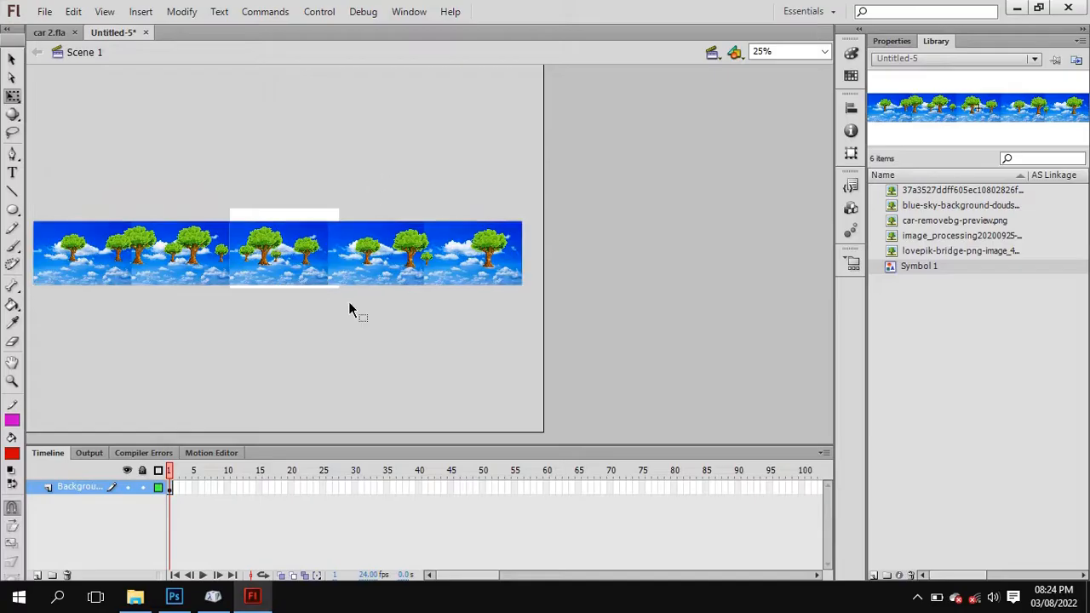
Add a new layer above the background layer and name it Bridge.
{"action": "left_click", "coordinate": [822, 51]}
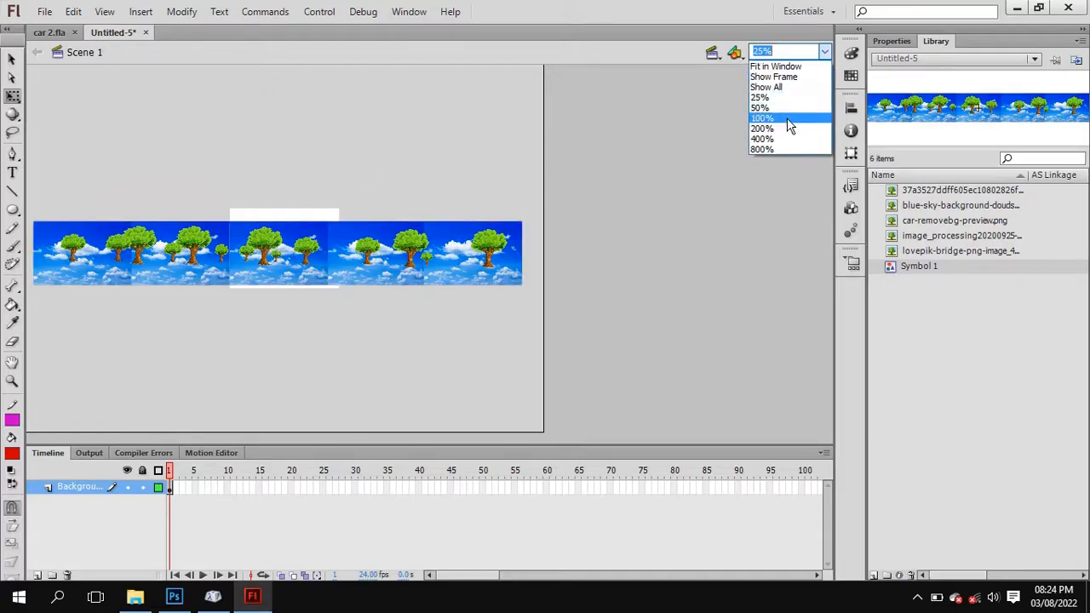
{"action": "left_click", "coordinate": [787, 108]}
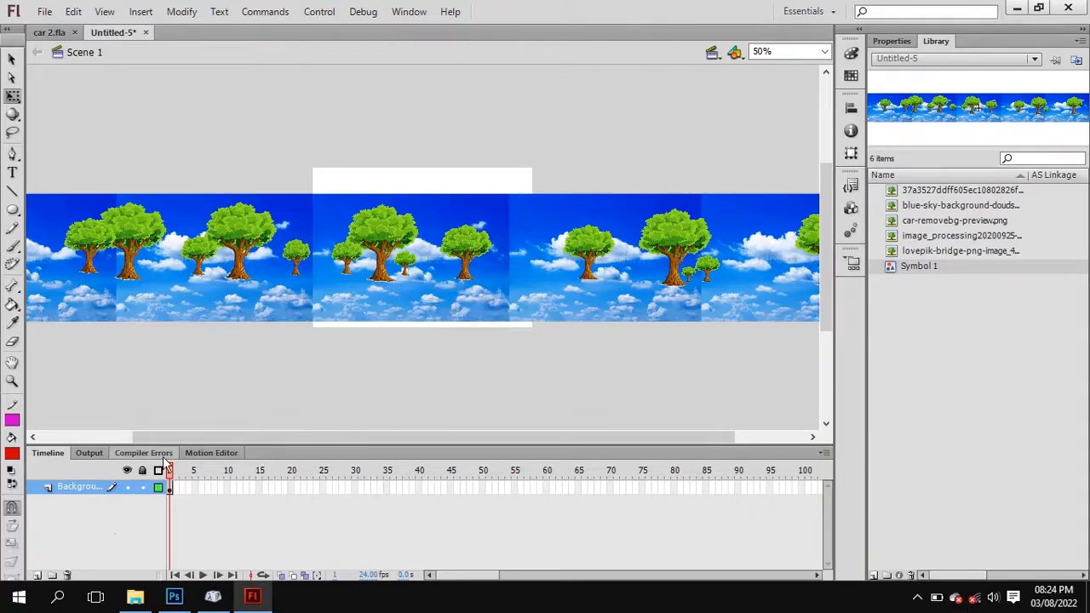
{"action": "left_click", "coordinate": [38, 576]}
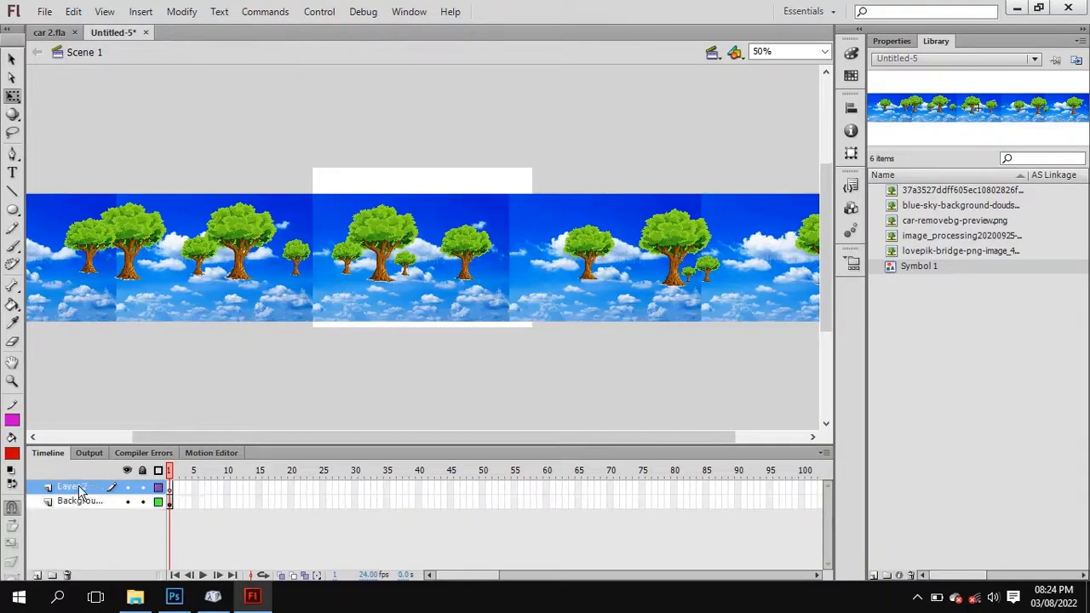
{"action": "double_click", "coordinate": [79, 489]}
{"action": "type", "text": "Bridge"}
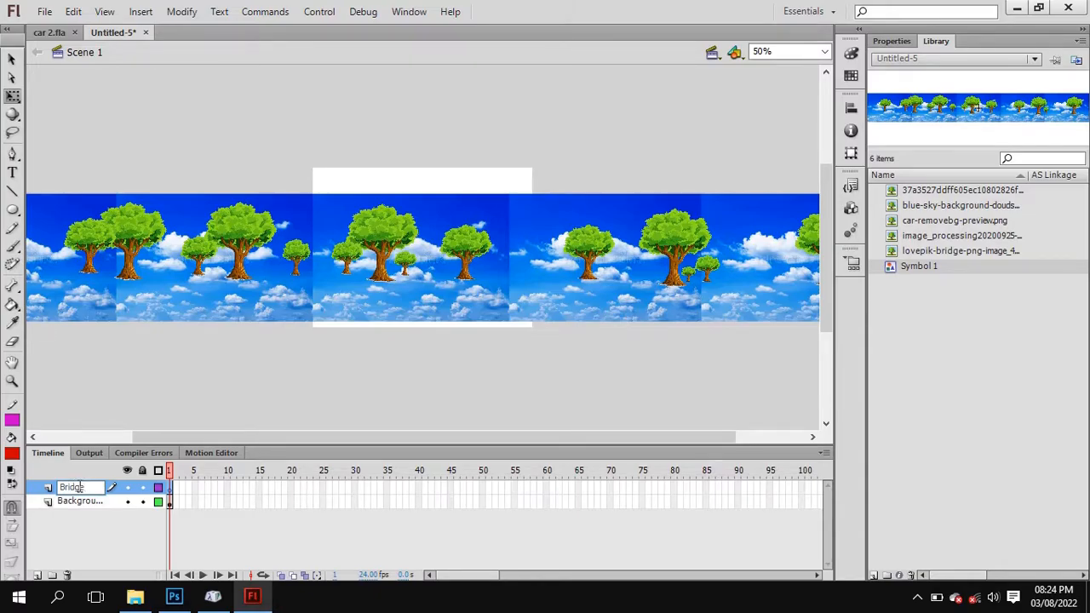
{"action": "key", "text": "Return"}
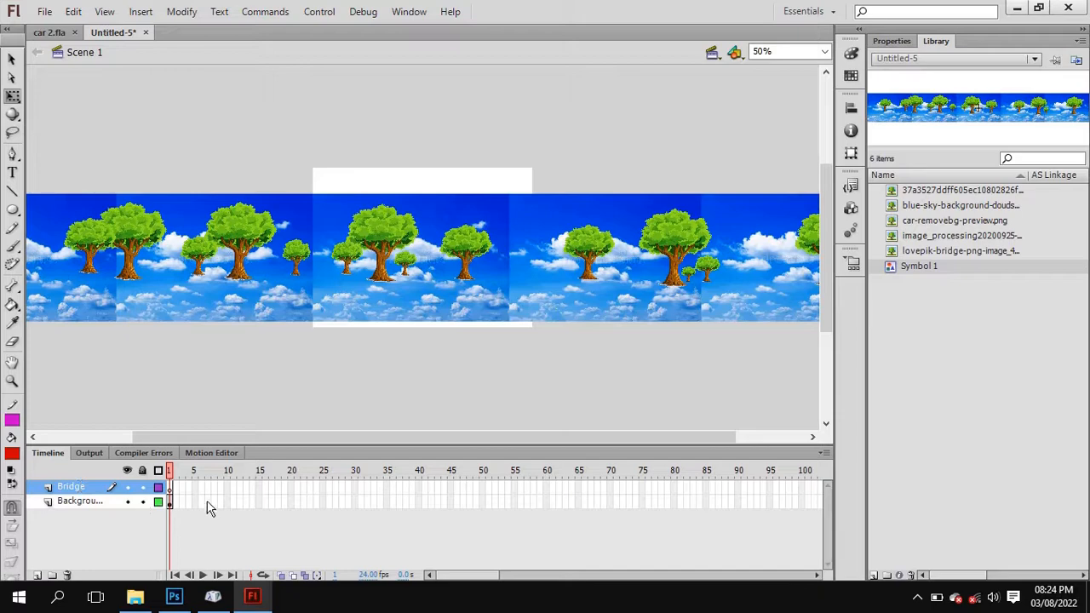
Place the lovepik-bridge image from the library on the Bridge layer, along the bottom of the background at its far left end.
{"action": "left_click", "coordinate": [939, 223]}
{"action": "left_click", "coordinate": [929, 237]}
{"action": "left_click", "coordinate": [933, 252]}
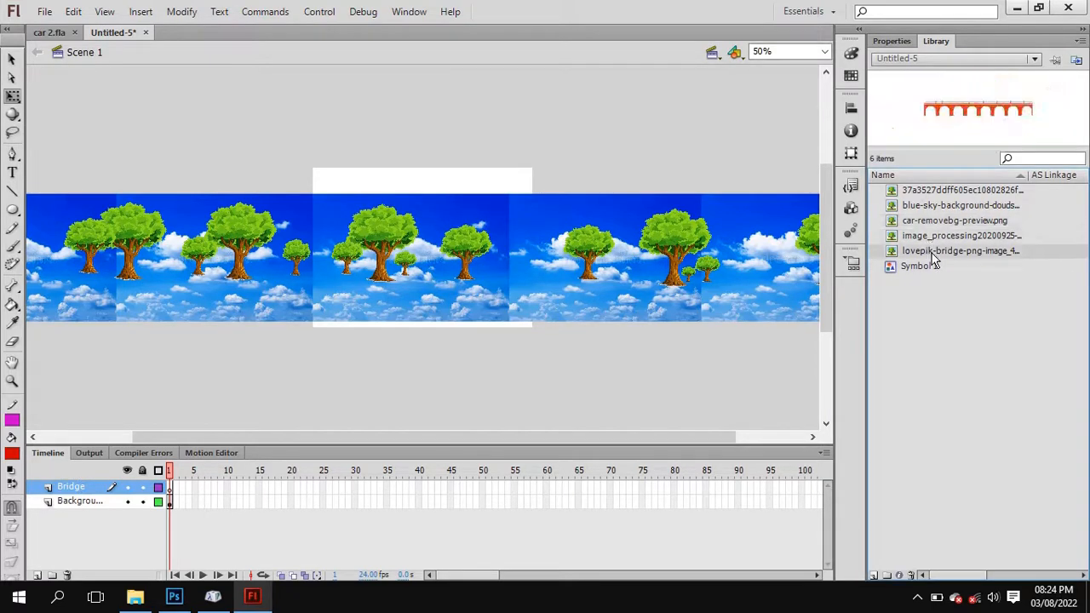
{"action": "left_click_drag", "start_coordinate": [933, 253], "coordinate": [310, 298]}
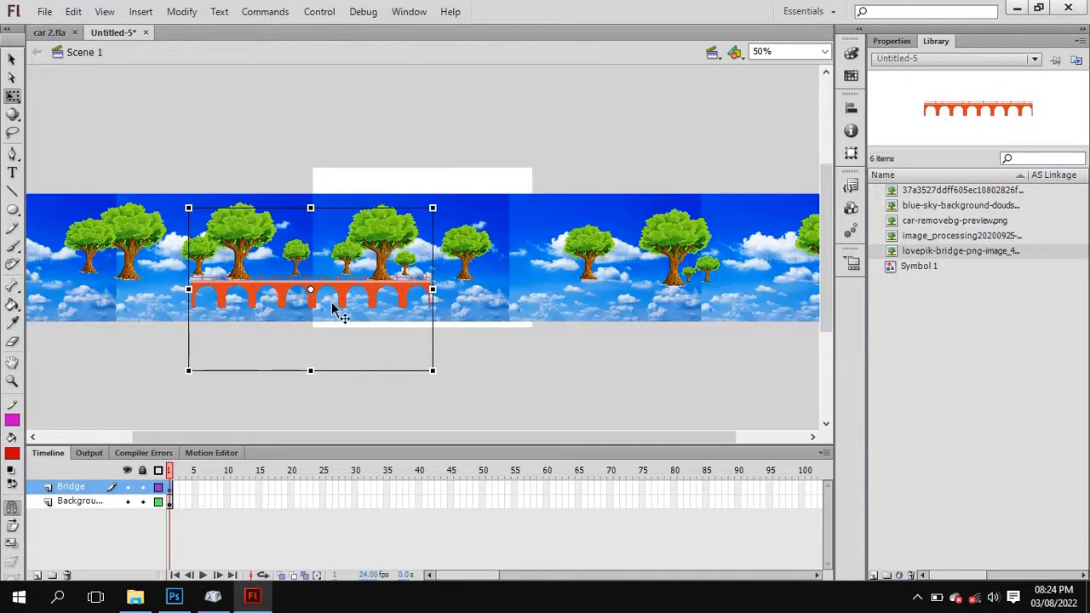
{"action": "left_click_drag", "start_coordinate": [407, 435], "coordinate": [291, 435]}
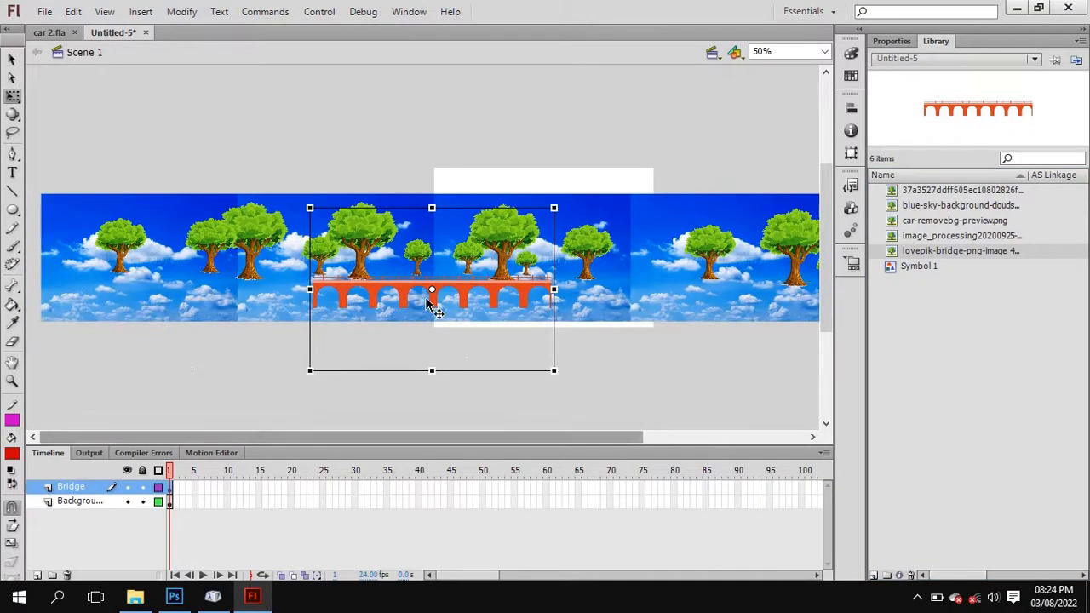
{"action": "left_click_drag", "start_coordinate": [397, 287], "coordinate": [146, 296]}
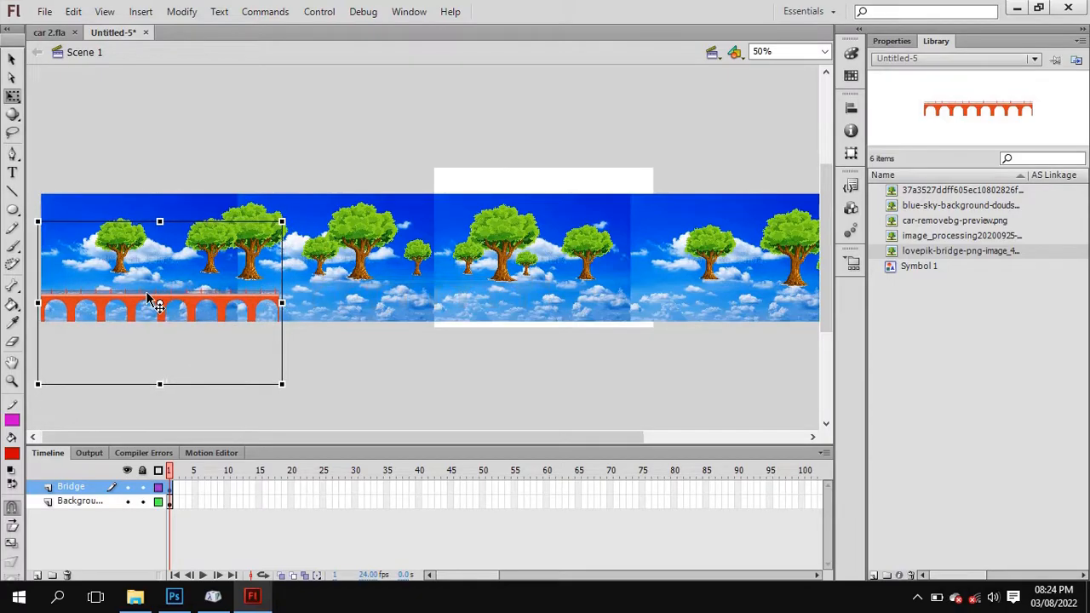
Duplicate the bridge segment three times and line the copies up end to end along the bottom, towards the background's right end.
{"action": "key", "text": "ctrl+c"}
{"action": "key", "text": "ctrl+v"}
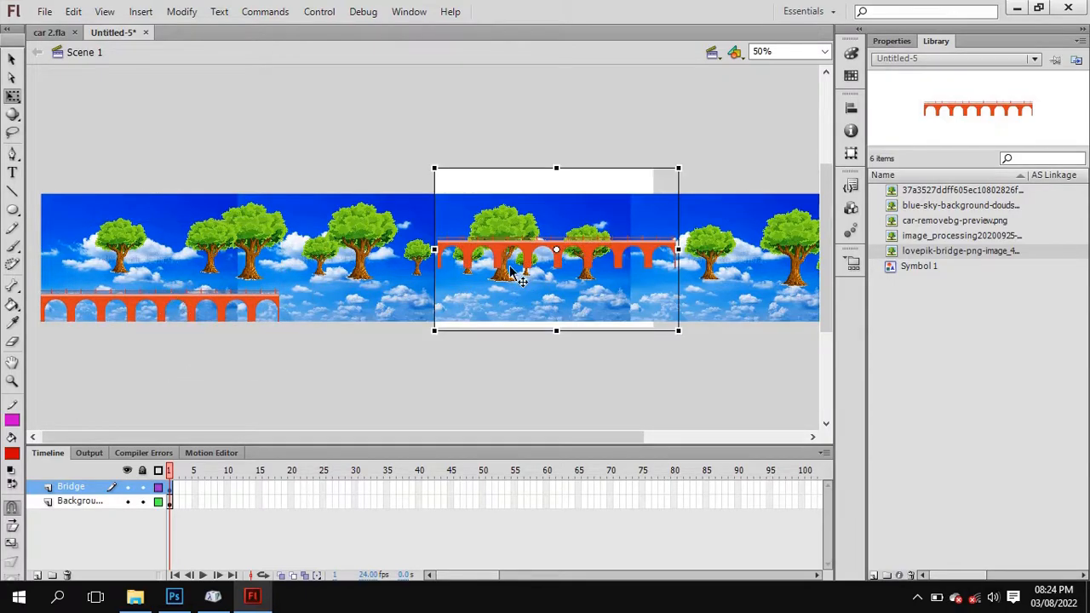
{"action": "left_click_drag", "start_coordinate": [511, 272], "coordinate": [621, 295]}
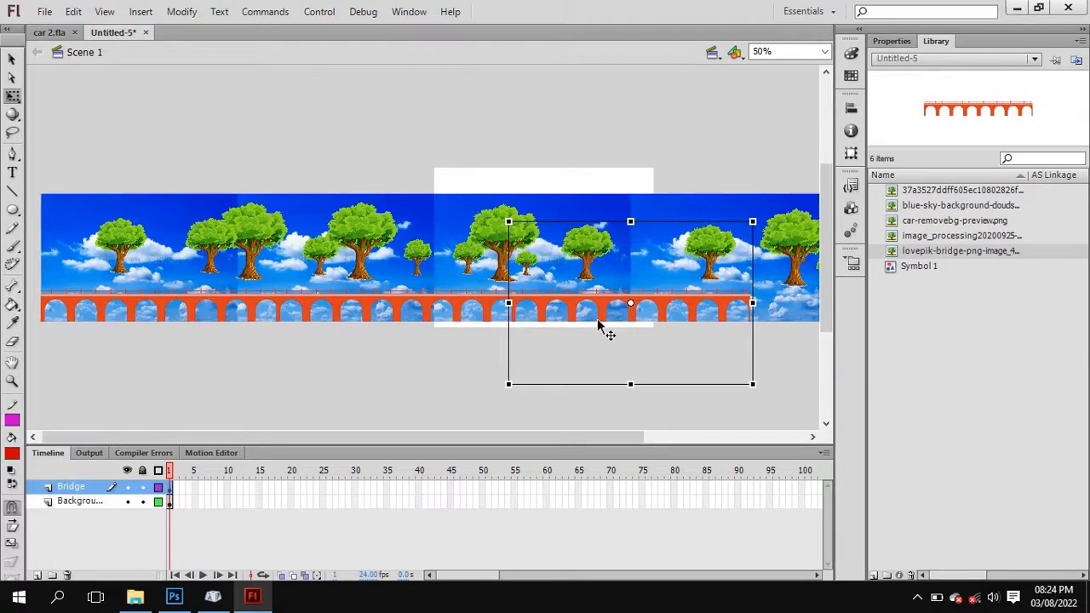
{"action": "left_click_drag", "start_coordinate": [497, 437], "coordinate": [682, 447]}
{"action": "key", "text": "ctrl+v"}
{"action": "left_click_drag", "start_coordinate": [481, 253], "coordinate": [701, 306]}
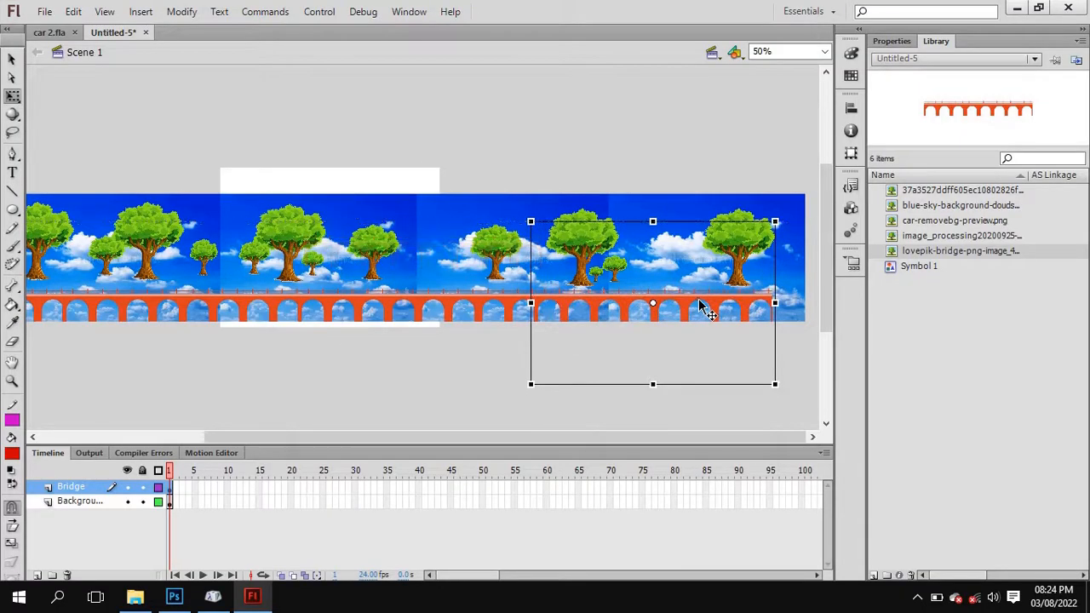
Select all the bridge segments along the whole background and convert them to a graphic symbol named Symbol 2.
{"action": "left_click", "coordinate": [421, 301], "text": "shift"}
{"action": "left_click", "coordinate": [155, 299], "text": "shift"}
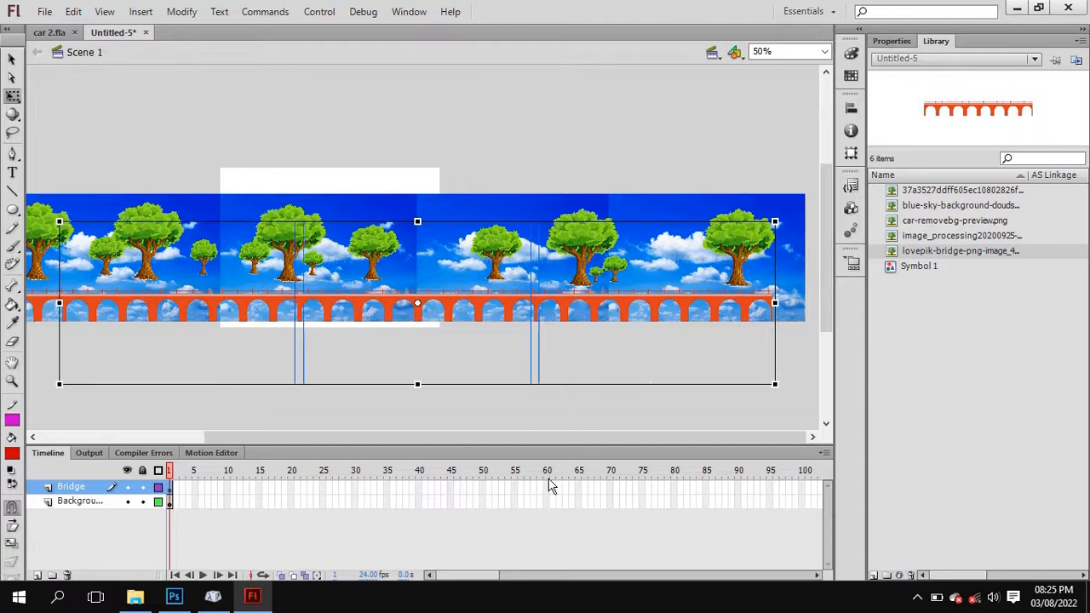
{"action": "left_click_drag", "start_coordinate": [578, 441], "coordinate": [444, 441]}
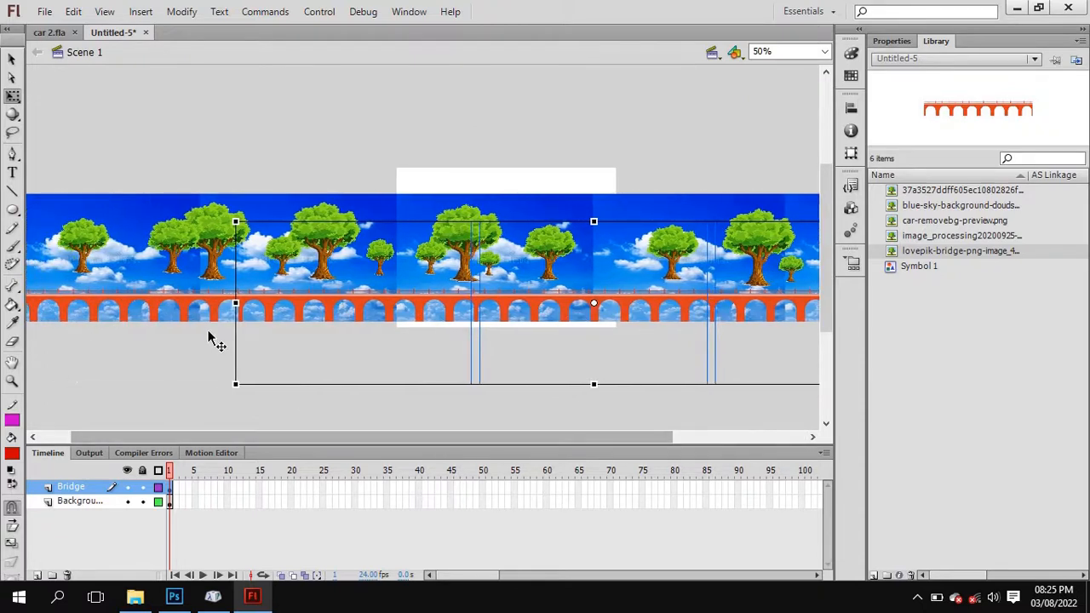
{"action": "left_click", "coordinate": [167, 298], "text": "shift"}
{"action": "right_click", "coordinate": [168, 298]}
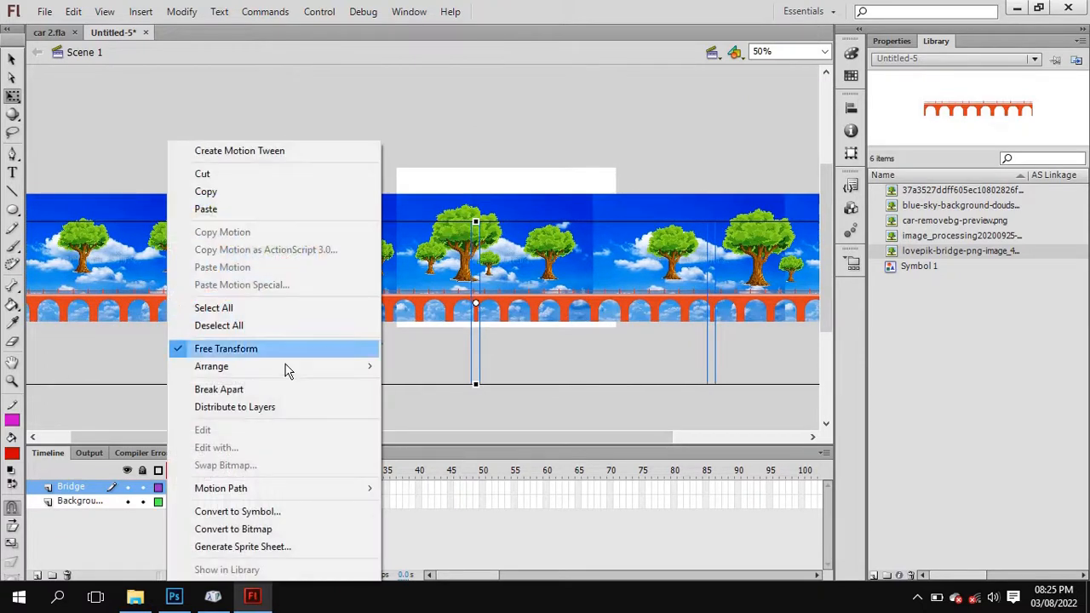
{"action": "left_click", "coordinate": [292, 511]}
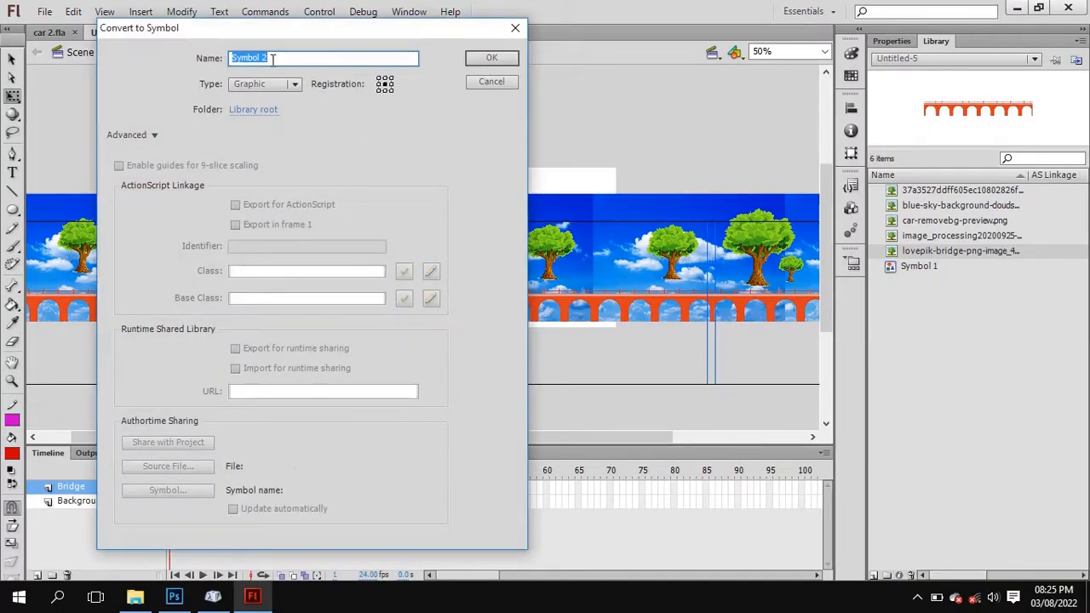
{"action": "left_click", "coordinate": [491, 57]}
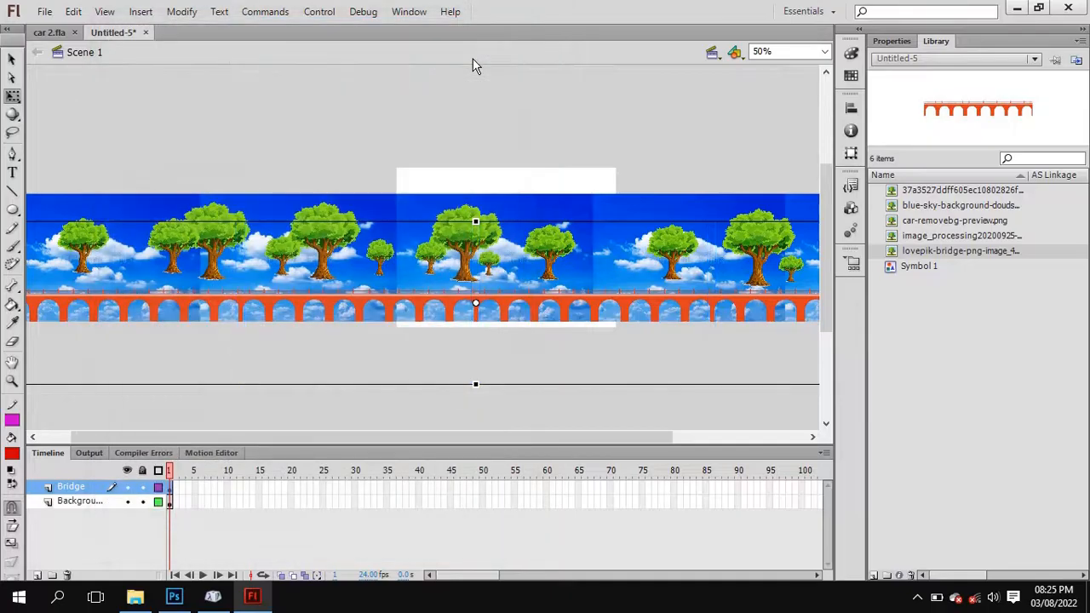
Move the bridge below the background and the background upwards, and undo both moves.
{"action": "left_click_drag", "start_coordinate": [392, 294], "coordinate": [397, 355]}
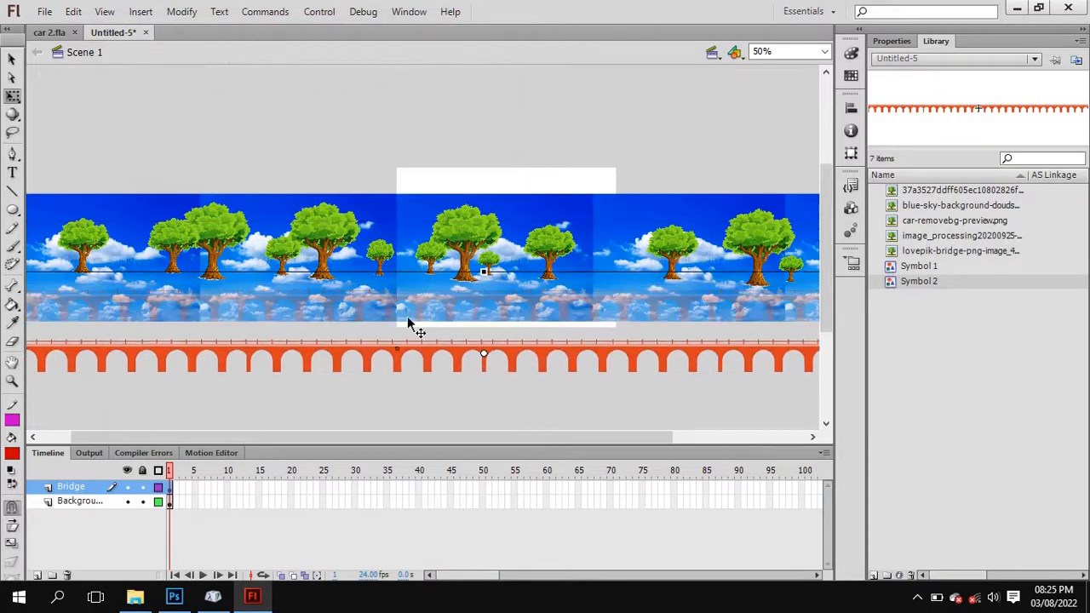
{"action": "left_click", "coordinate": [411, 218]}
{"action": "left_click_drag", "start_coordinate": [408, 214], "coordinate": [412, 169]}
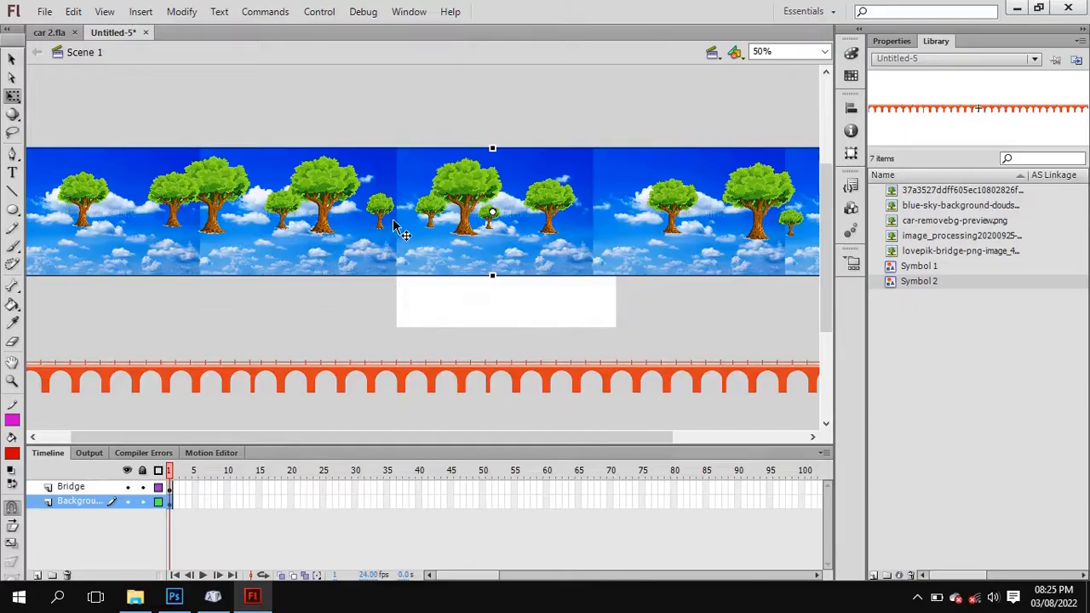
{"action": "key", "text": "ctrl+z"}
{"action": "key", "text": "ctrl+z"}
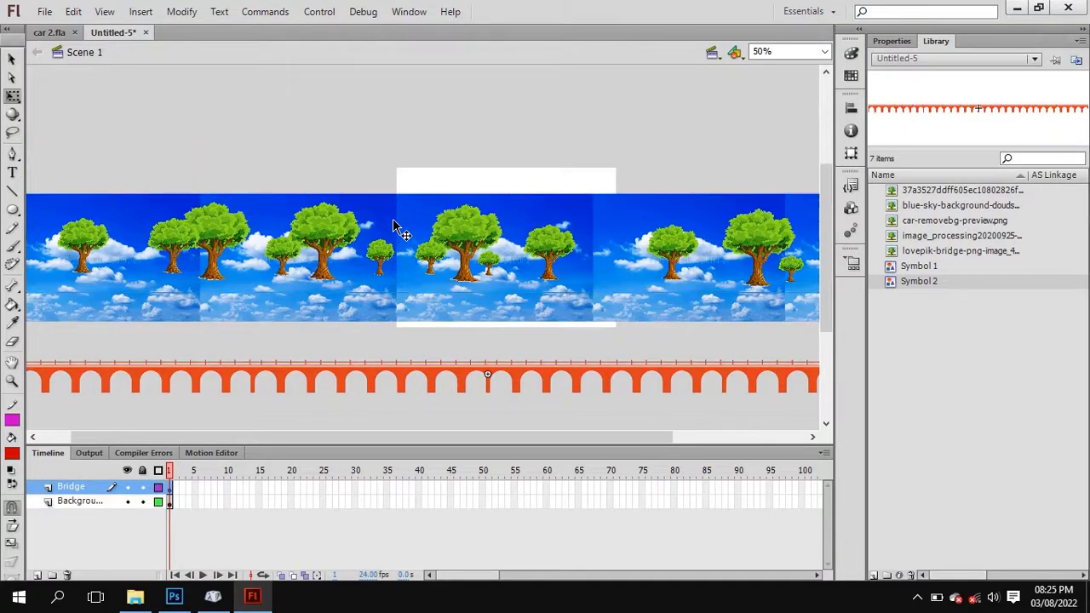
Add a new layer above the Bridge layer and name it Car.
{"action": "left_click", "coordinate": [468, 141]}
{"action": "left_click", "coordinate": [423, 289]}
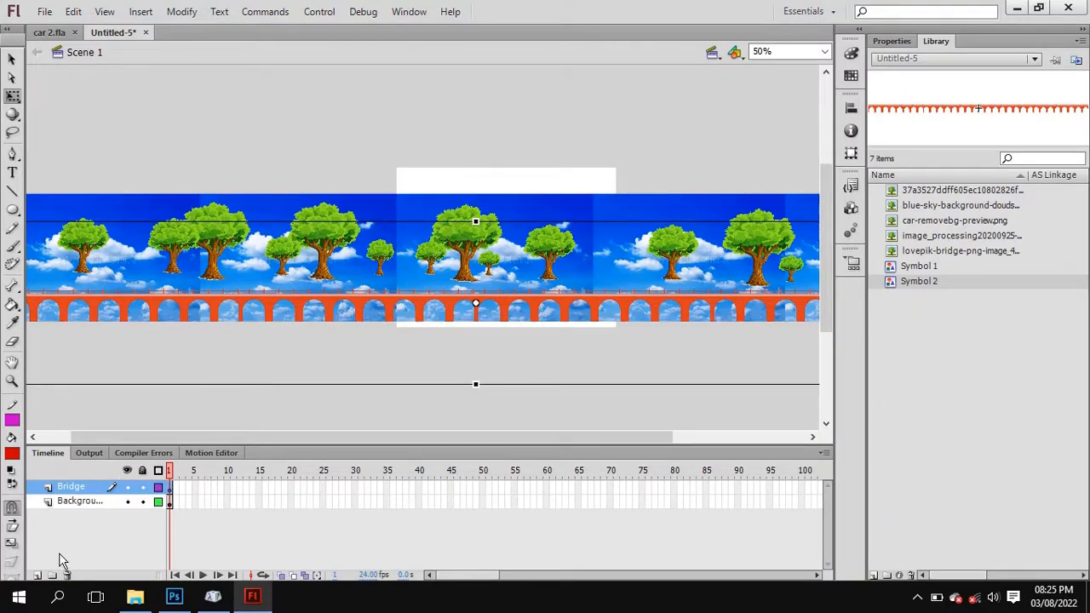
{"action": "left_click", "coordinate": [38, 576]}
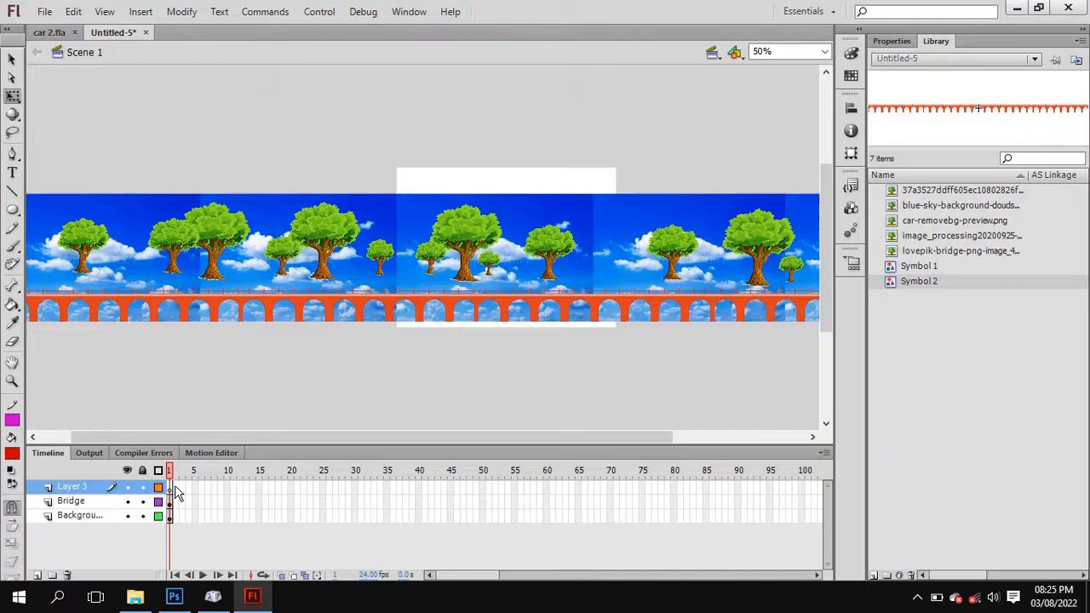
{"action": "double_click", "coordinate": [82, 490]}
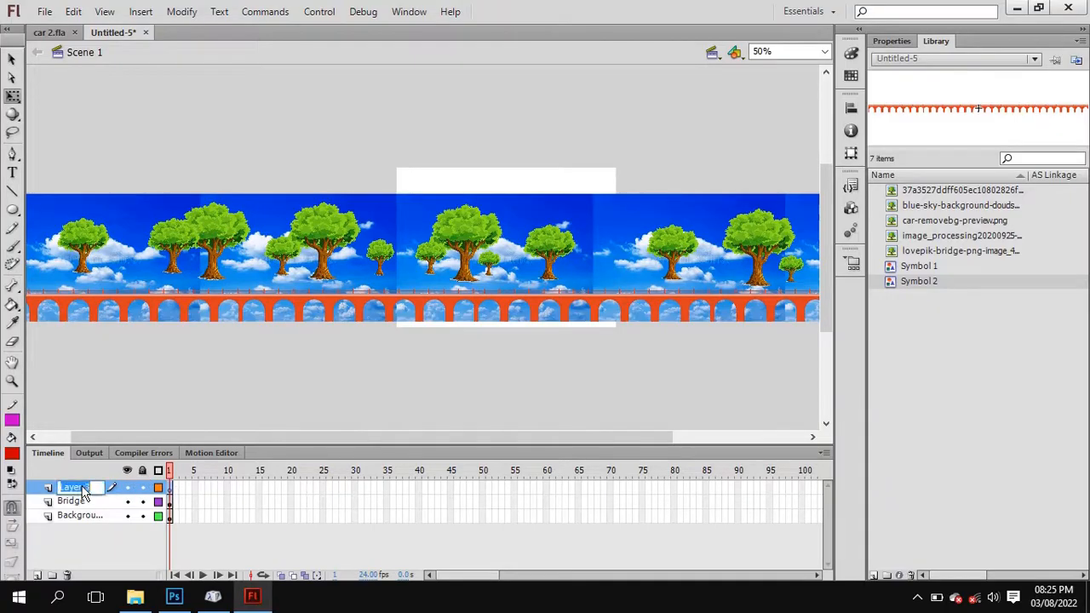
{"action": "type", "text": "Car"}
{"action": "key", "text": "Return"}
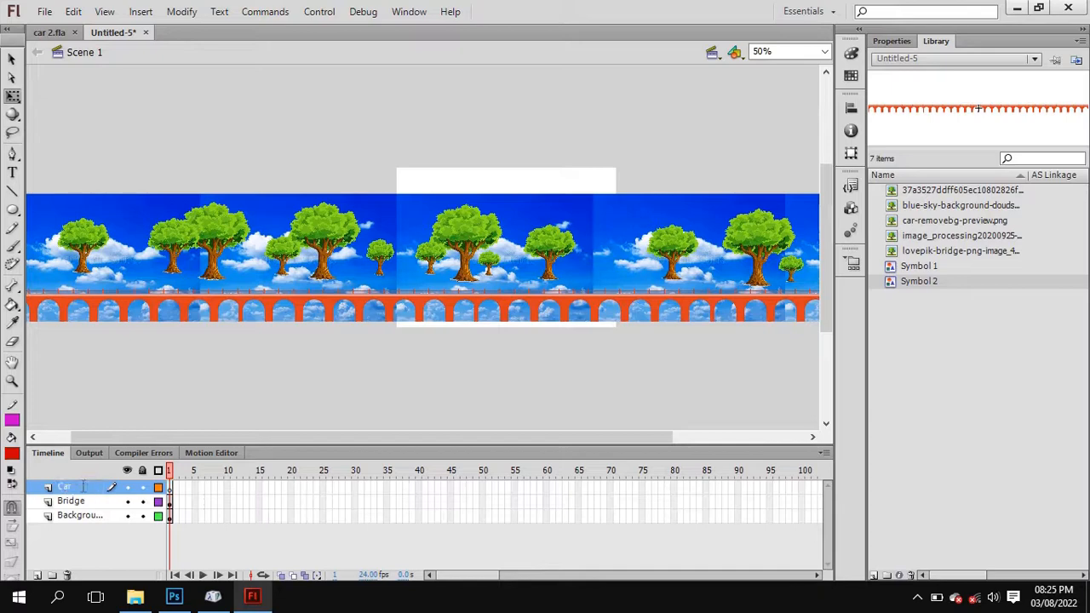
Place the car-removebg-preview.png image from the library on the bridge and convert it to a graphic symbol named Symbol 3.
{"action": "left_click", "coordinate": [952, 207]}
{"action": "left_click", "coordinate": [945, 222]}
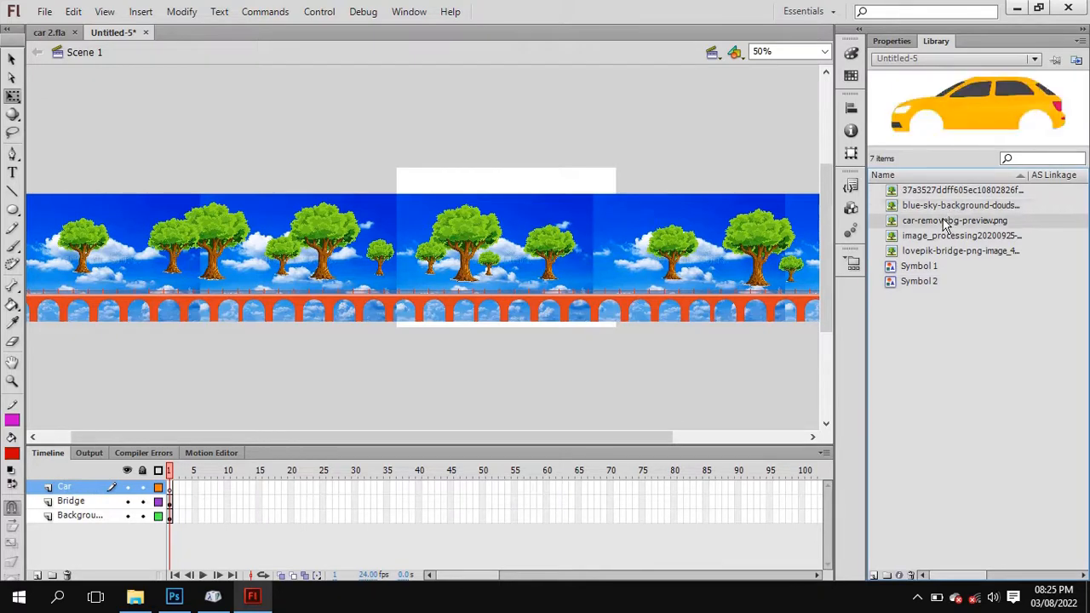
{"action": "left_click_drag", "start_coordinate": [945, 223], "coordinate": [667, 241]}
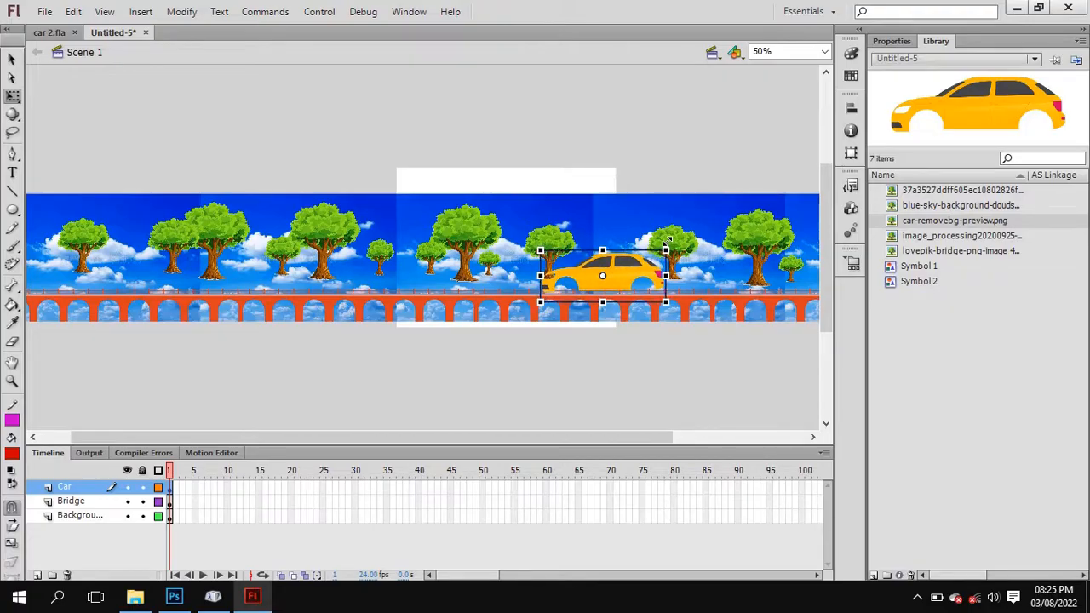
{"action": "right_click", "coordinate": [623, 280]}
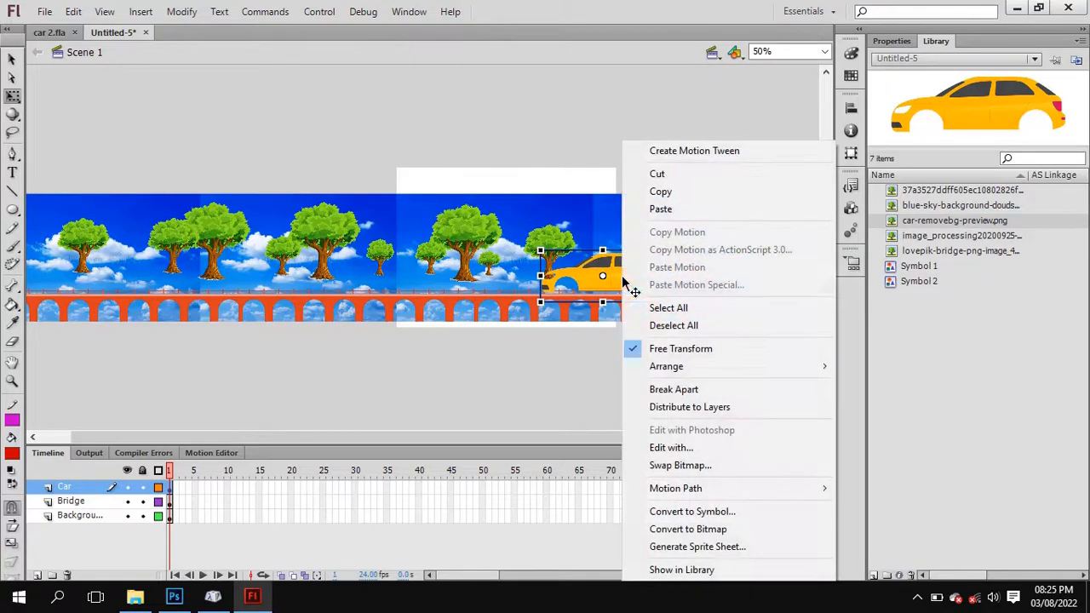
{"action": "left_click", "coordinate": [734, 515]}
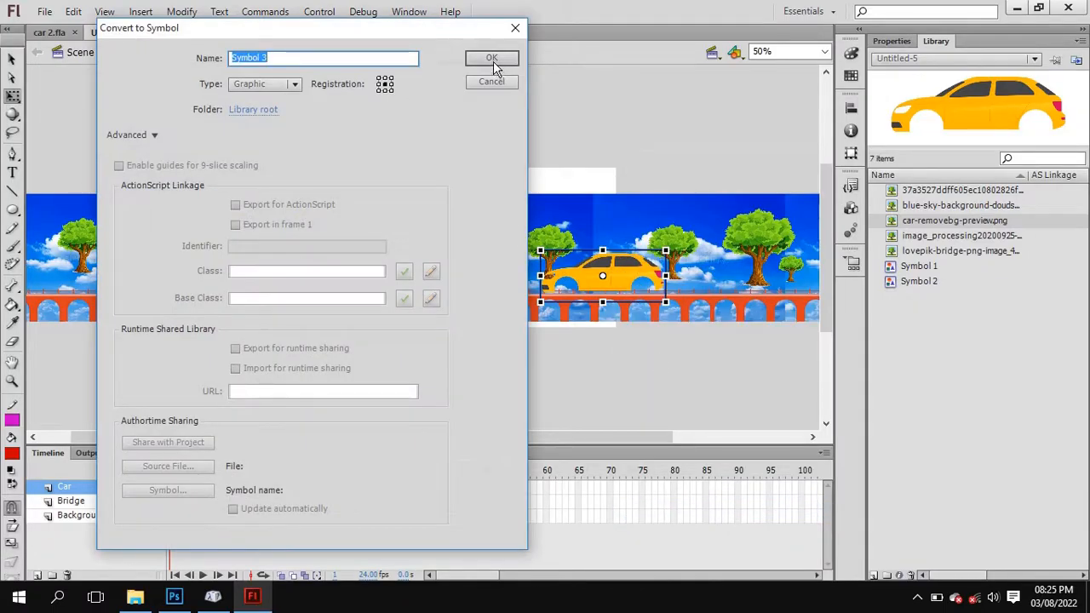
{"action": "left_click", "coordinate": [493, 61]}
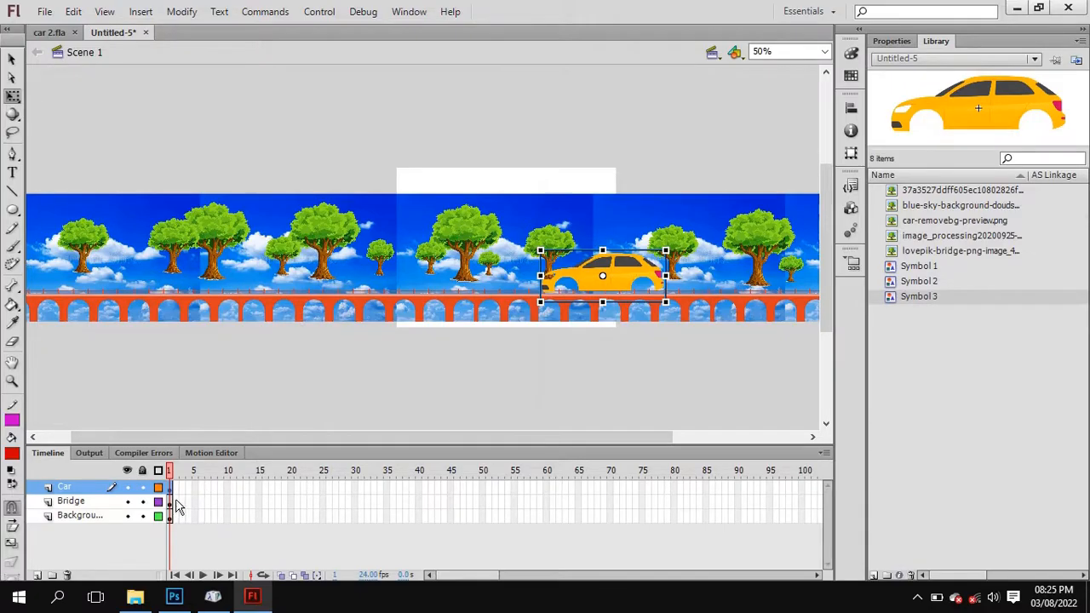
Move the car left along the bridge so that it sits within the right half of the white stage area.
{"action": "left_click_drag", "start_coordinate": [591, 279], "coordinate": [592, 280]}
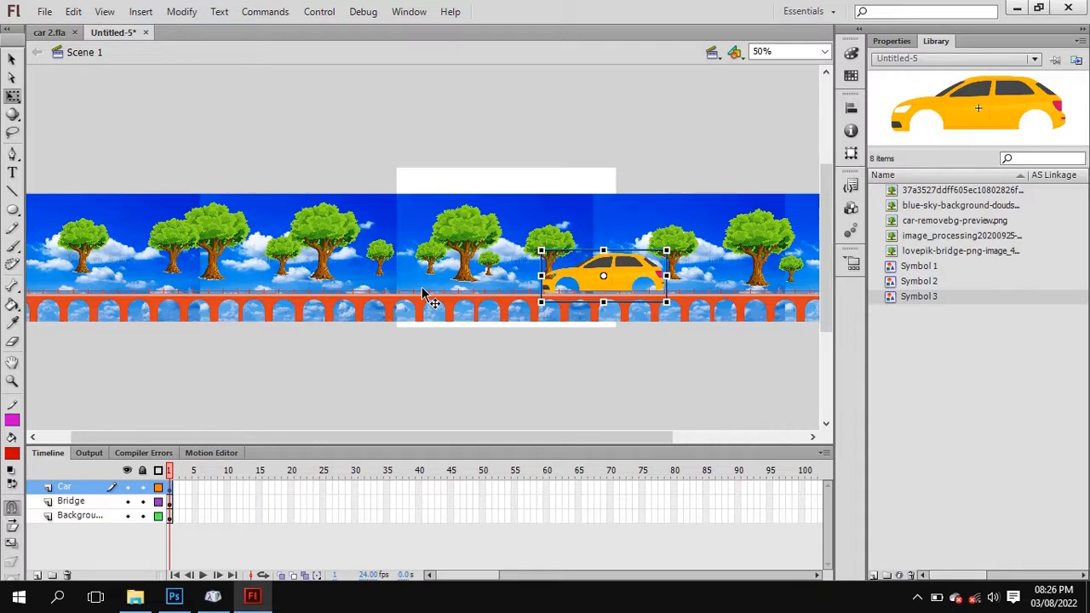
{"action": "left_click", "coordinate": [644, 161]}
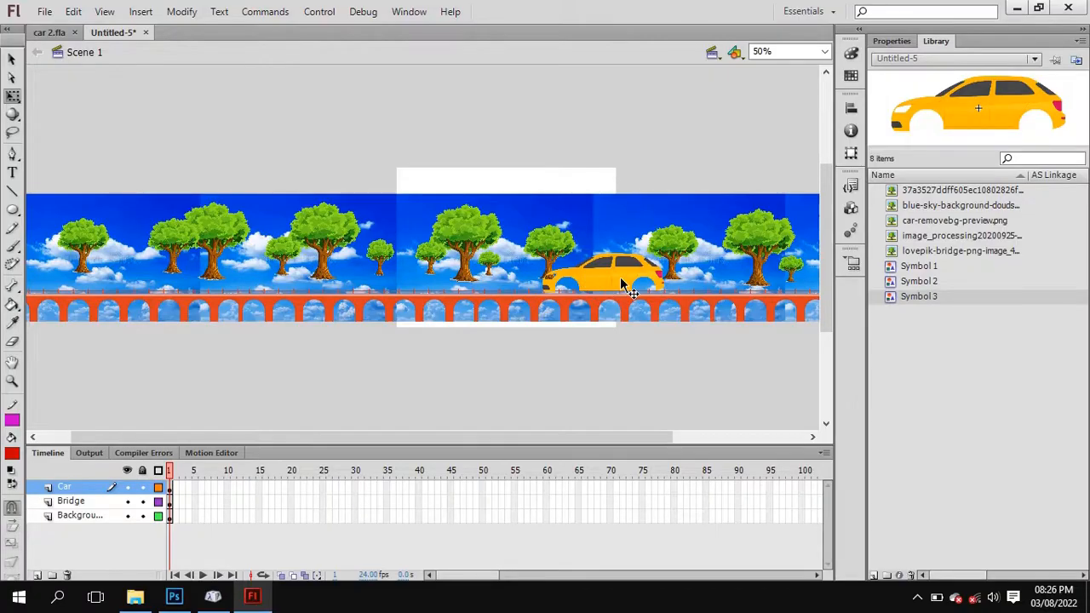
{"action": "left_click_drag", "start_coordinate": [622, 285], "coordinate": [572, 285]}
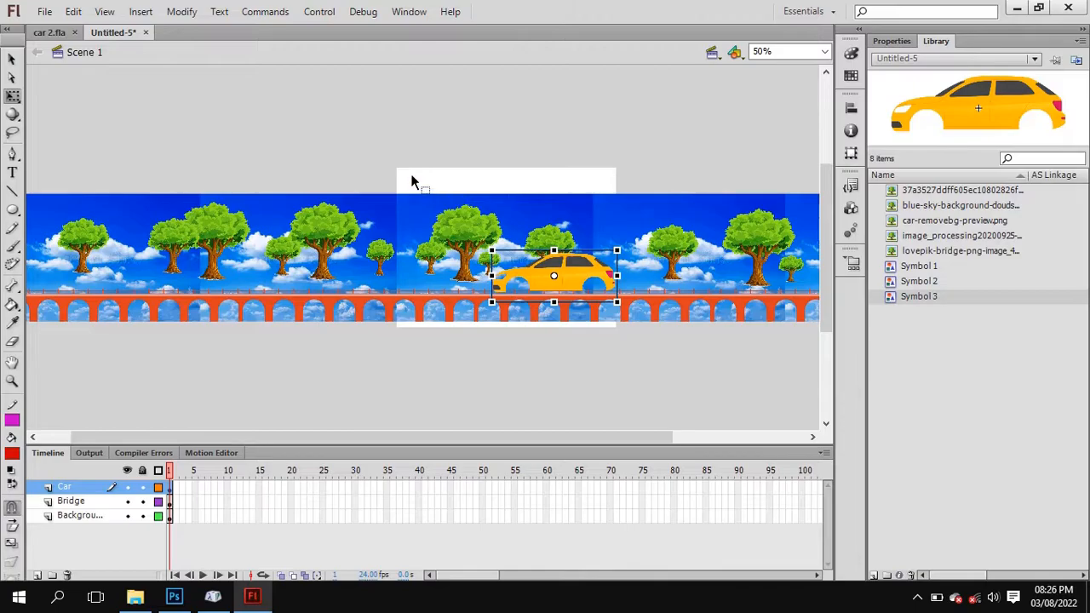
{"action": "left_click_drag", "start_coordinate": [580, 274], "coordinate": [569, 269]}
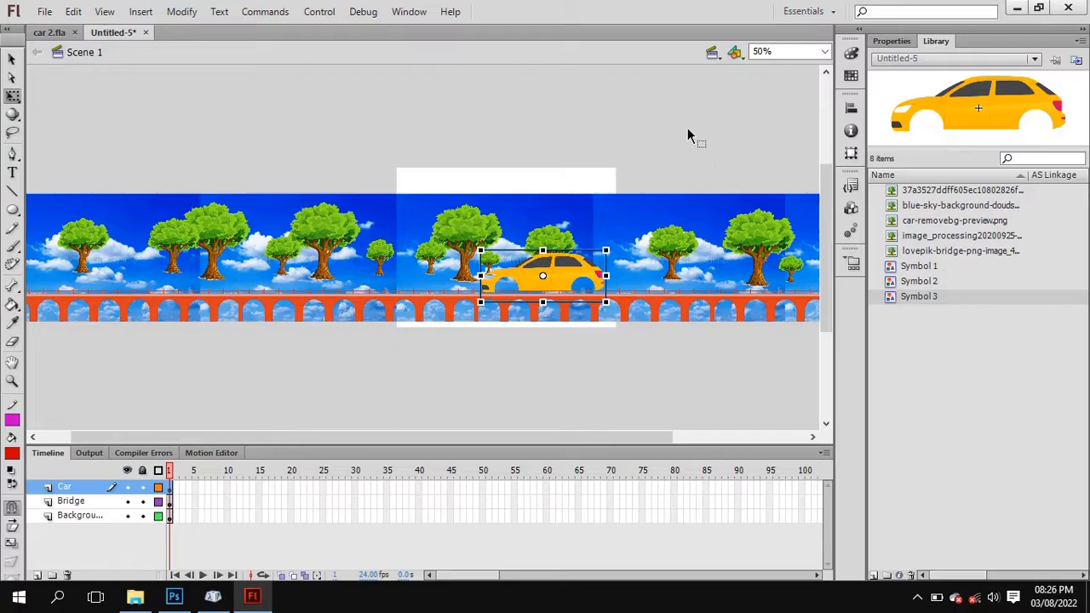
{"action": "left_click", "coordinate": [688, 131]}
{"action": "left_click", "coordinate": [550, 268]}
{"action": "left_click", "coordinate": [72, 515]}
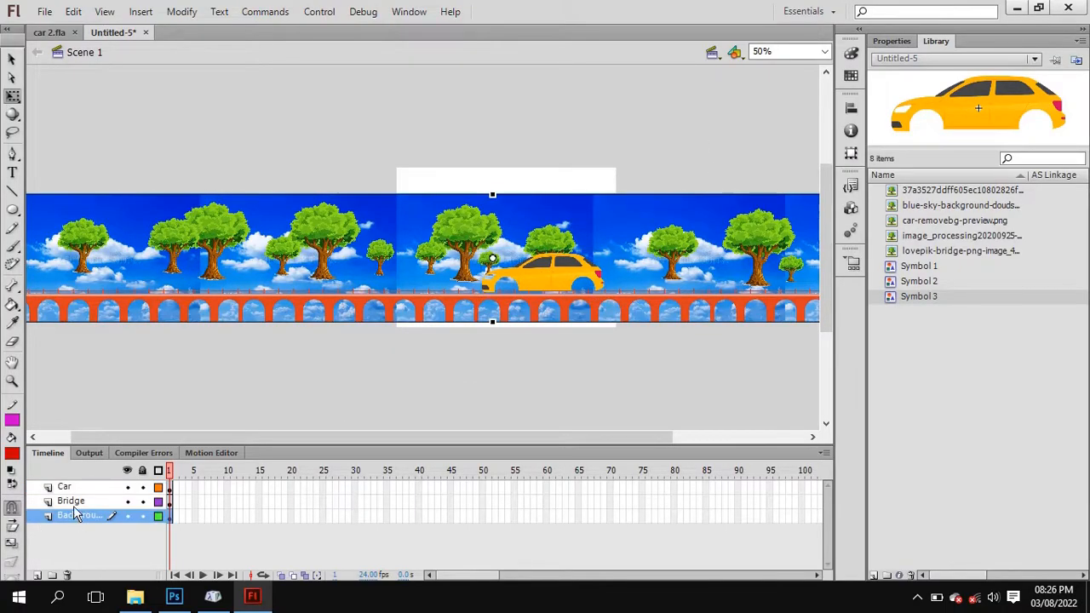
{"action": "left_click", "coordinate": [72, 502]}
{"action": "left_click", "coordinate": [71, 489]}
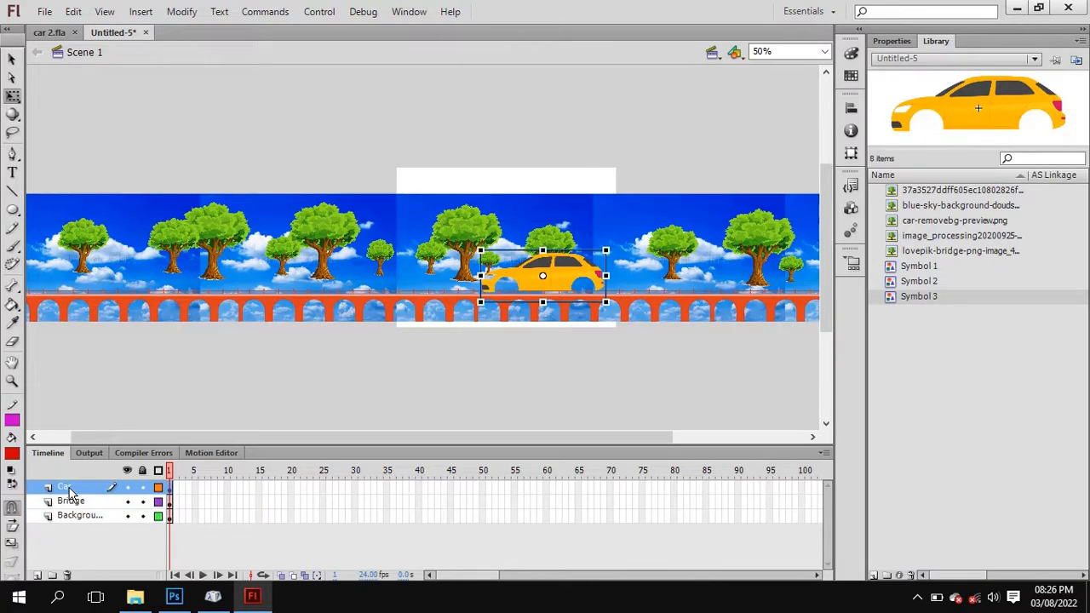
{"action": "double_click", "coordinate": [563, 271]}
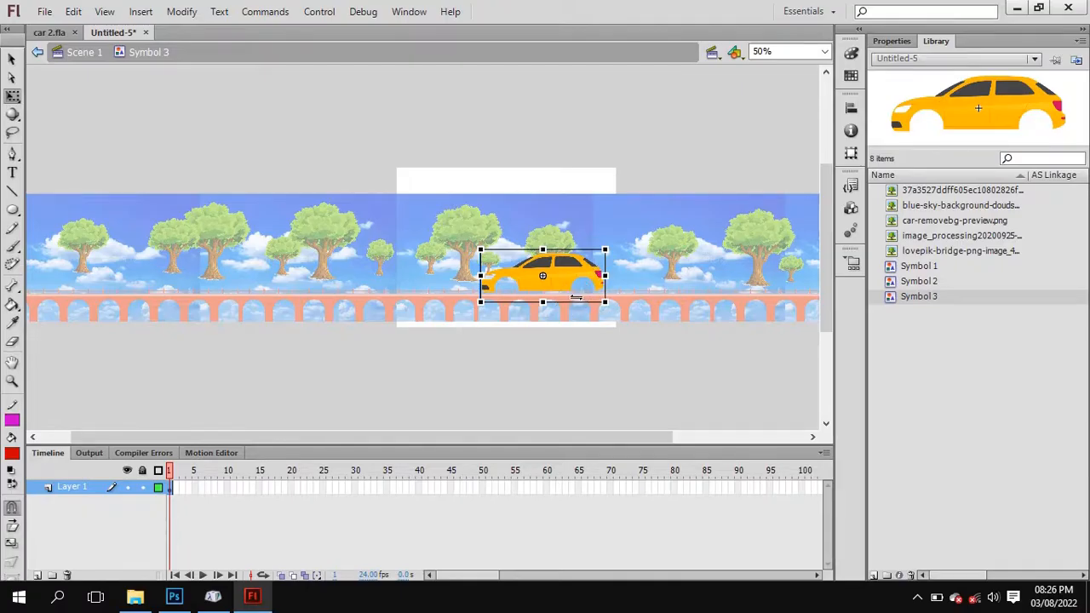
{"action": "left_click", "coordinate": [294, 163]}
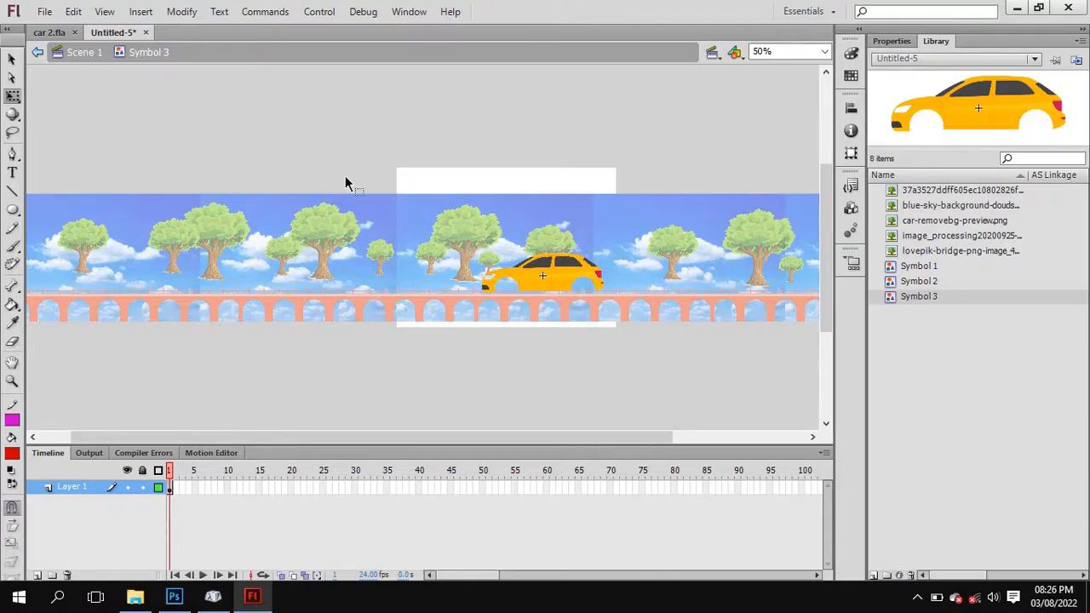
{"action": "double_click", "coordinate": [374, 213]}
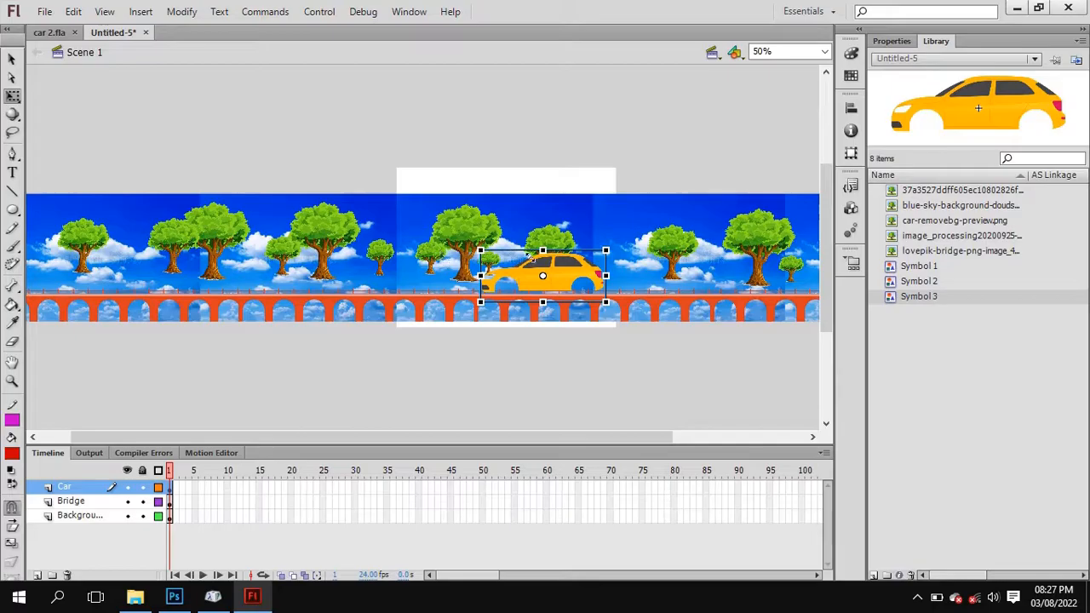
Open the car symbol for editing and rename its layer as Car.
{"action": "double_click", "coordinate": [569, 277]}
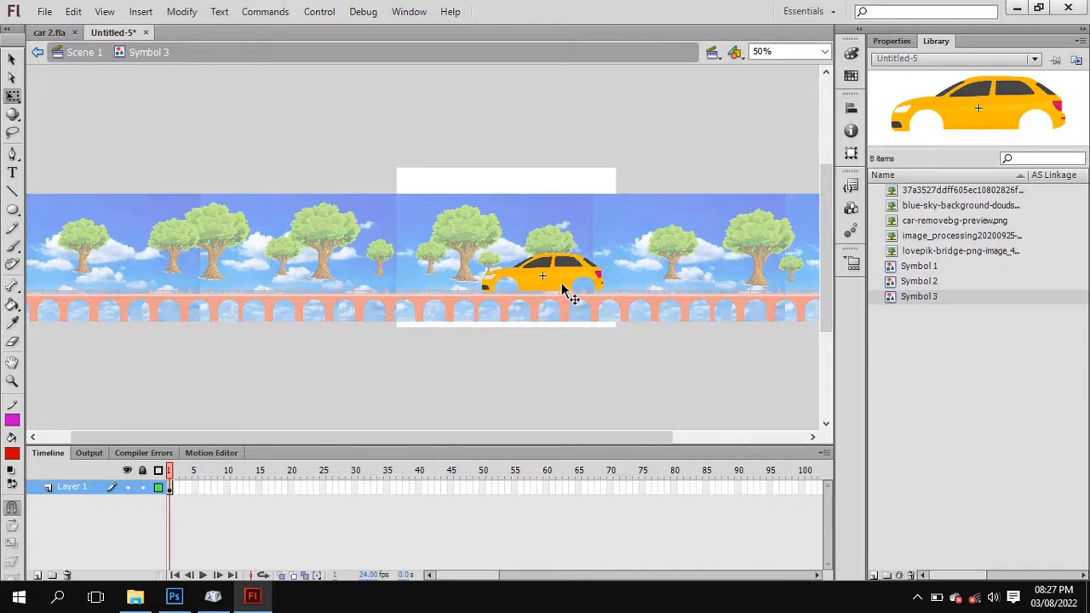
{"action": "double_click", "coordinate": [78, 490]}
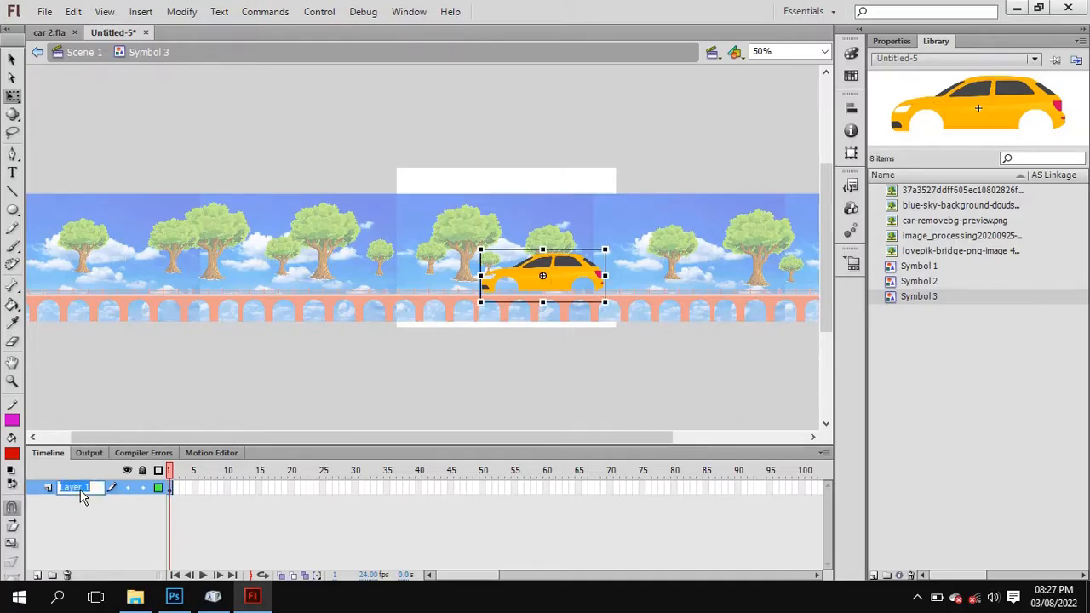
{"action": "type", "text": "Car"}
{"action": "left_click", "coordinate": [94, 507]}
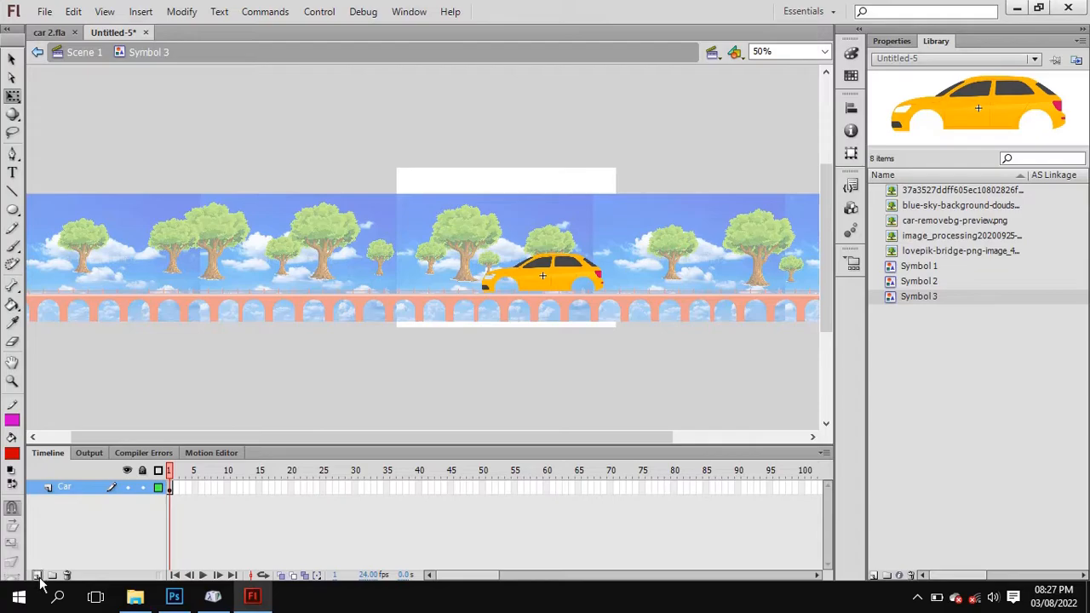
Add a new layer above the car body inside the symbol and name it Tyre 01.
{"action": "left_click", "coordinate": [38, 575]}
{"action": "double_click", "coordinate": [77, 488]}
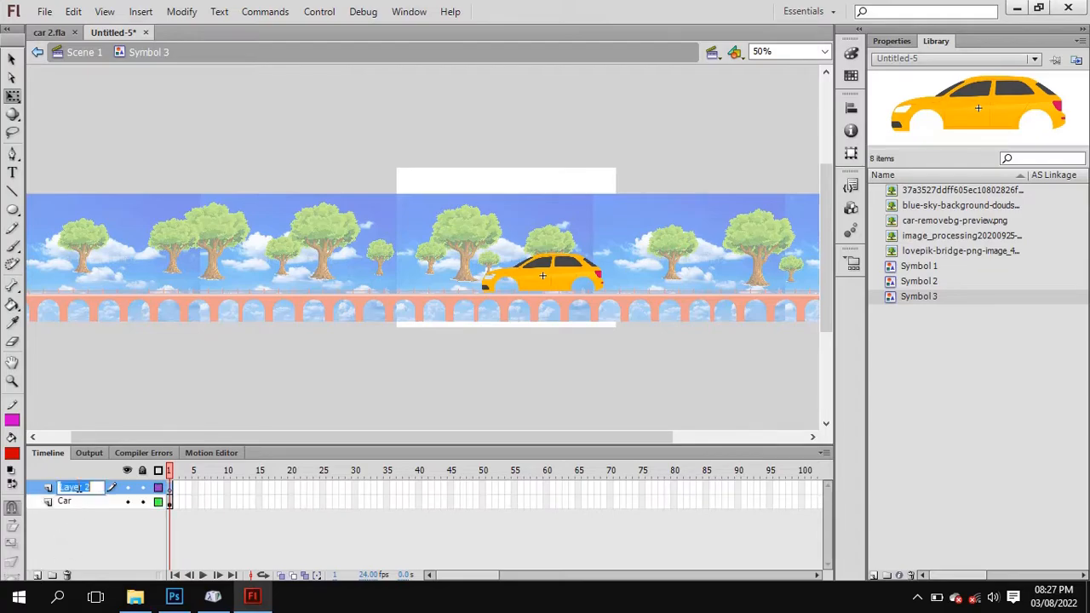
{"action": "type", "text": "Tyre 01"}
{"action": "key", "text": "Return"}
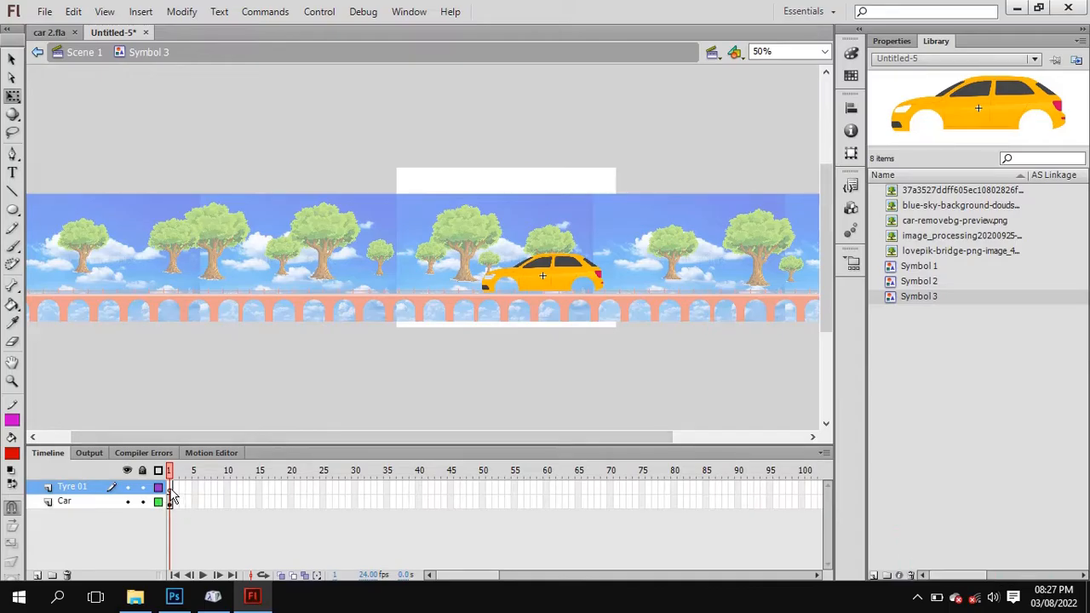
Place the tyre image from the library over the car on the Tyre 01 layer and shrink it to about half the car's width.
{"action": "left_click", "coordinate": [940, 208]}
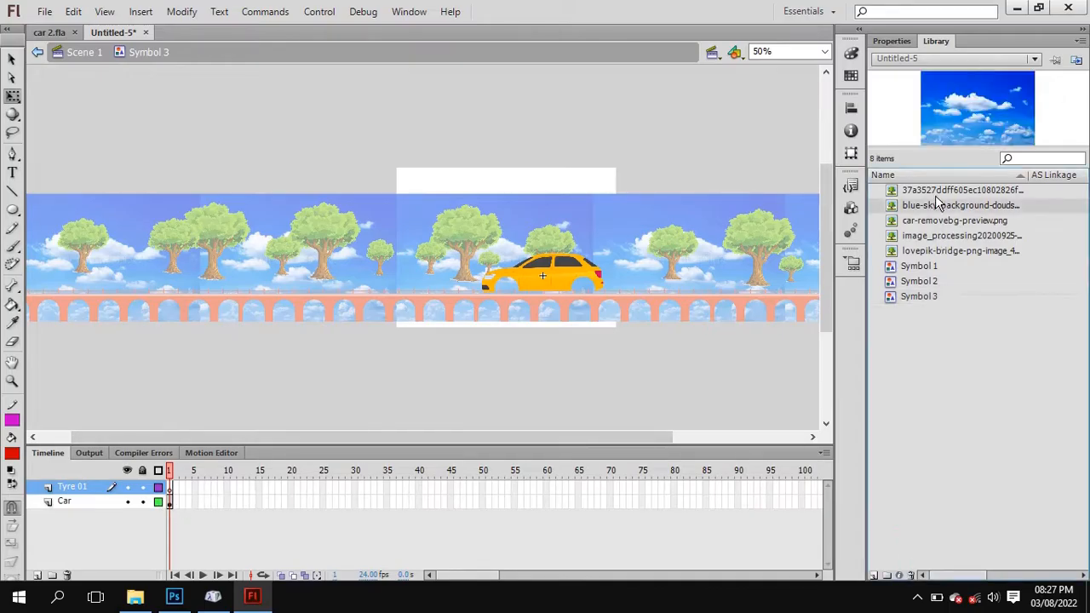
{"action": "left_click", "coordinate": [939, 194]}
{"action": "left_click_drag", "start_coordinate": [967, 122], "coordinate": [527, 249]}
{"action": "left_click_drag", "start_coordinate": [706, 70], "coordinate": [579, 220]}
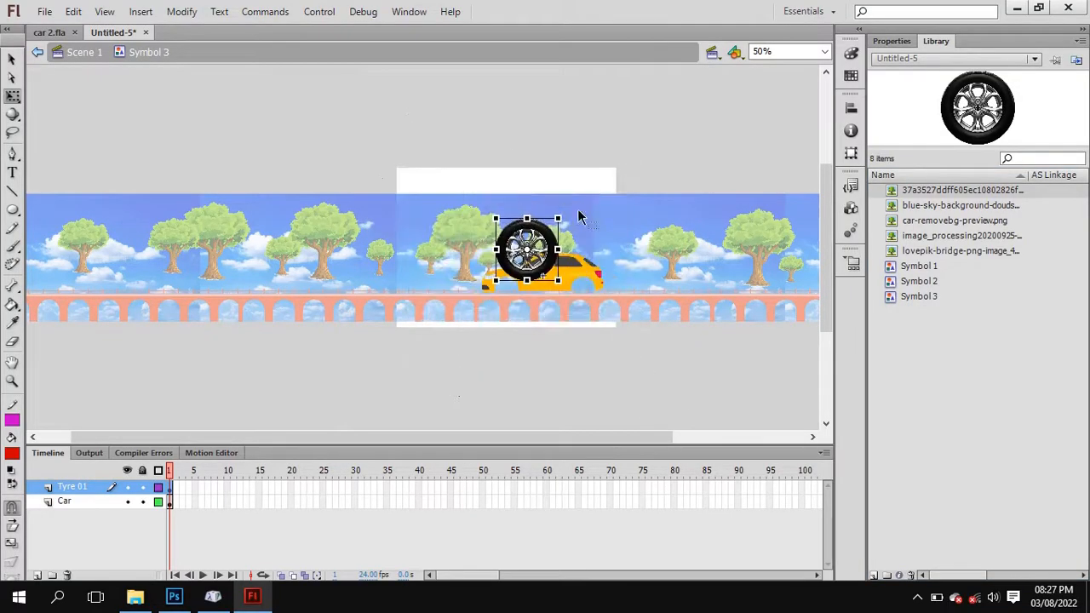
Zoom to 200%, move the tyre down to the car's front wheel arch and scale it down proportionally to fit the opening.
{"action": "left_click", "coordinate": [824, 53]}
{"action": "left_click", "coordinate": [787, 128]}
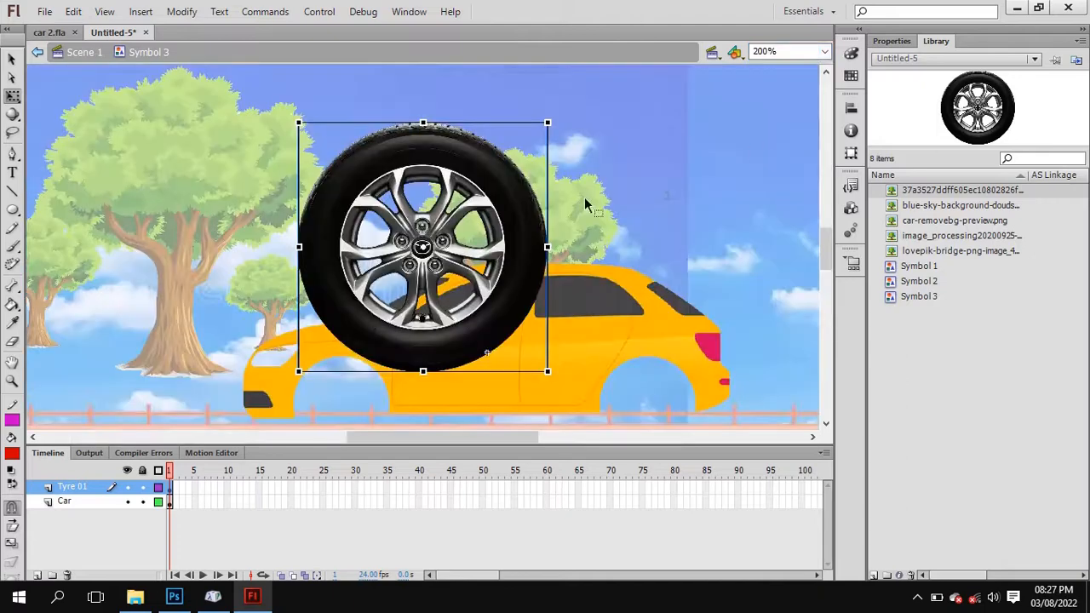
{"action": "left_click_drag", "start_coordinate": [825, 258], "coordinate": [825, 269]}
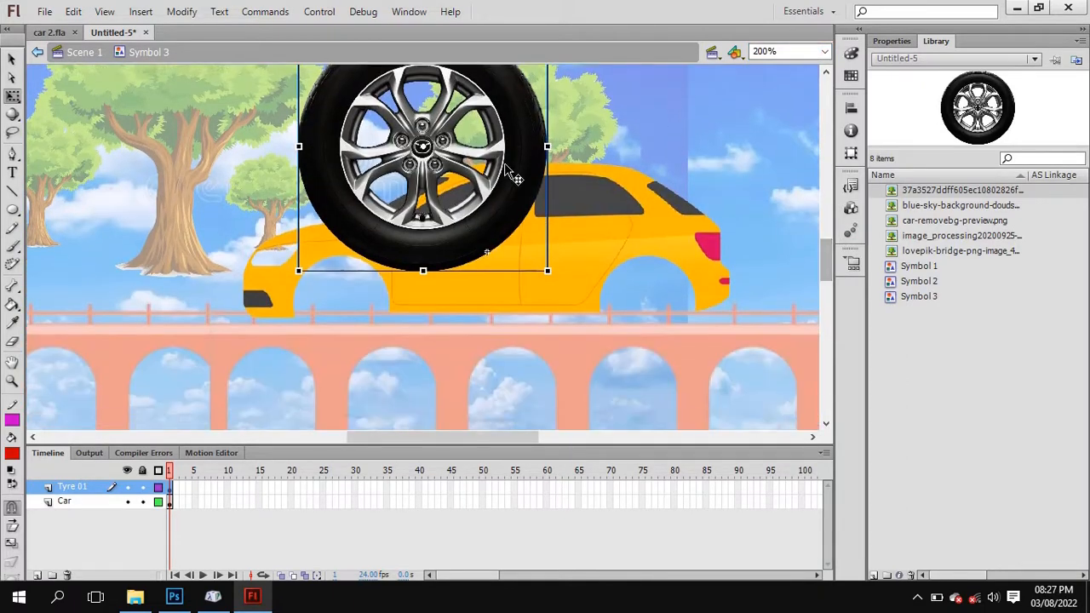
{"action": "left_click_drag", "start_coordinate": [497, 139], "coordinate": [485, 210]}
{"action": "left_click_drag", "start_coordinate": [542, 90], "coordinate": [377, 290]}
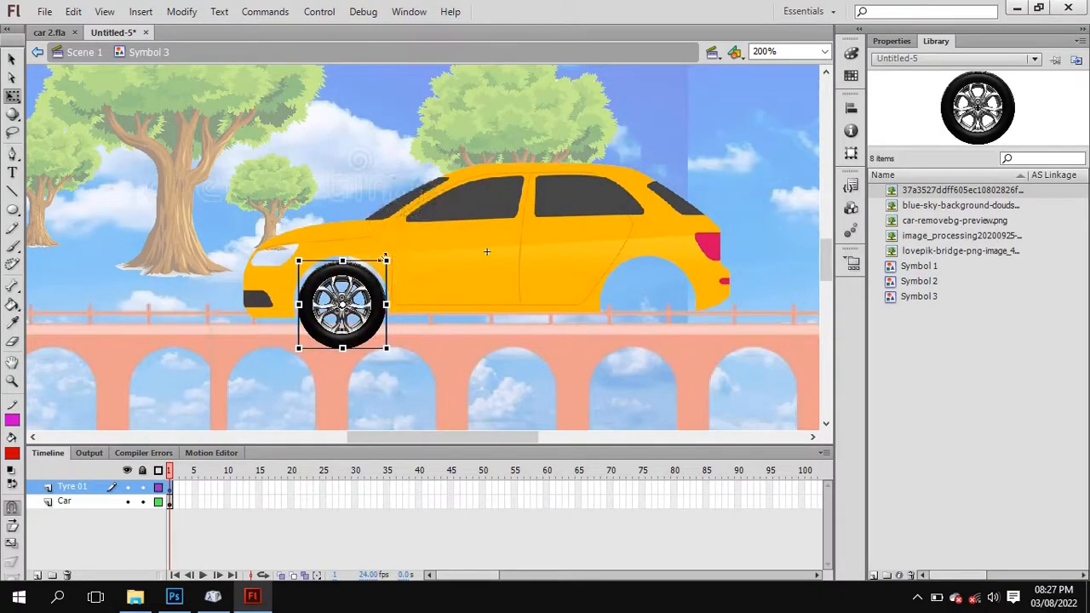
Convert the tyre image in the car's front wheel arch to a graphic symbol.
{"action": "left_click", "coordinate": [338, 169]}
{"action": "left_click", "coordinate": [360, 295]}
{"action": "right_click", "coordinate": [360, 296]}
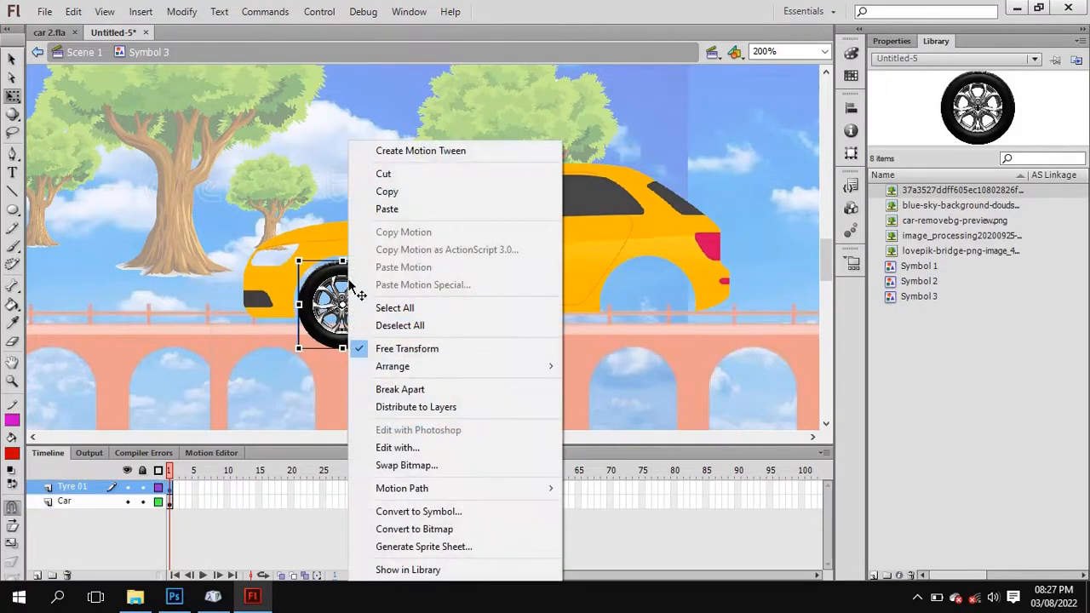
{"action": "left_click", "coordinate": [467, 516]}
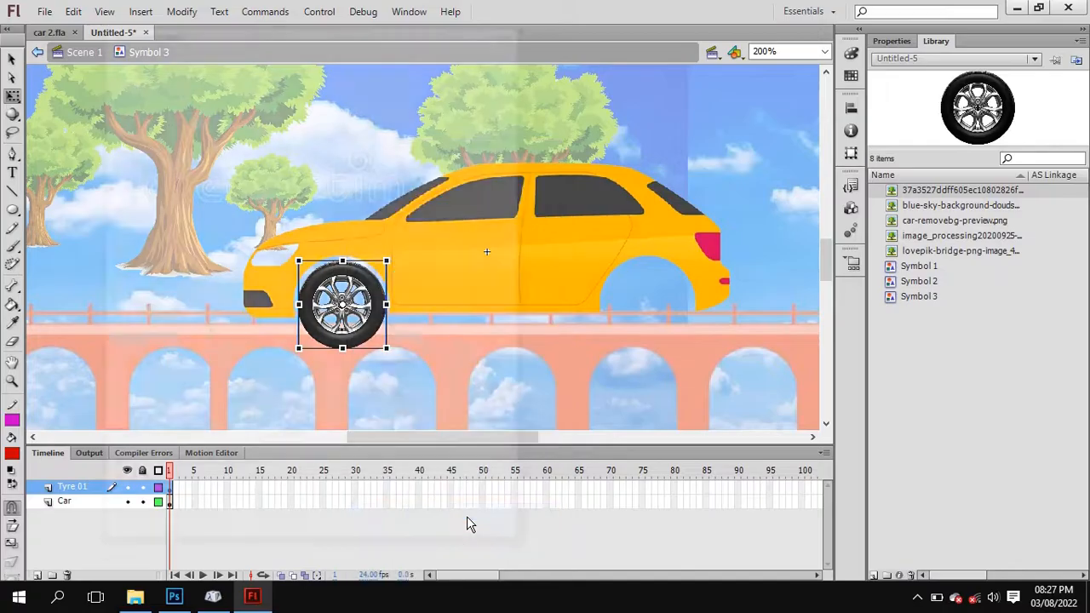
{"action": "left_click", "coordinate": [481, 57]}
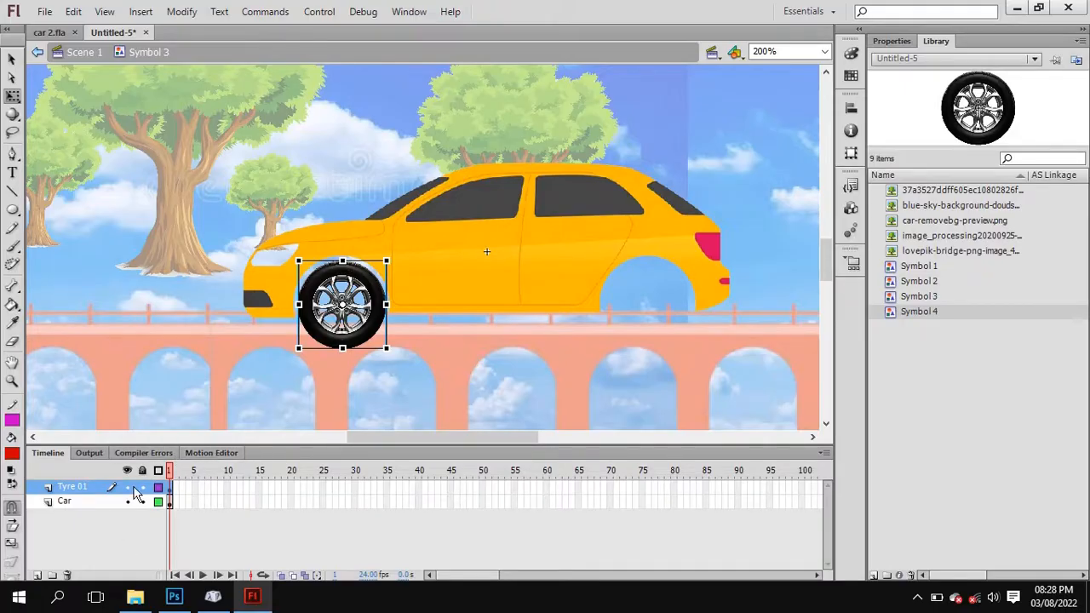
Add a new layer above Tyre 01 in the car symbol and name it Tyre 02.
{"action": "left_click", "coordinate": [37, 576]}
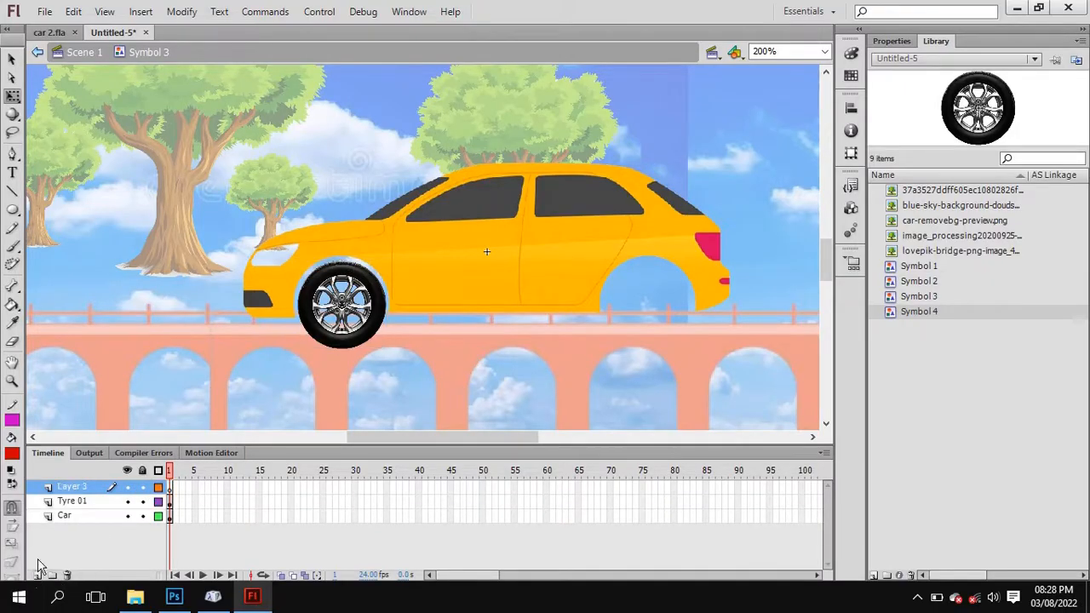
{"action": "double_click", "coordinate": [73, 487]}
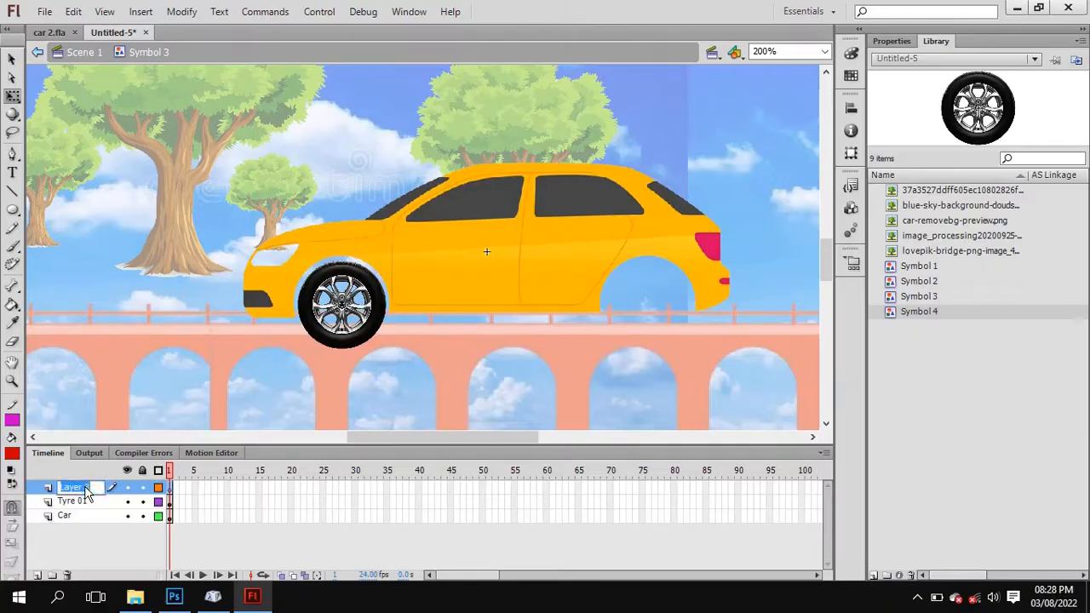
{"action": "type", "text": "Tyre 02"}
{"action": "key", "text": "Return"}
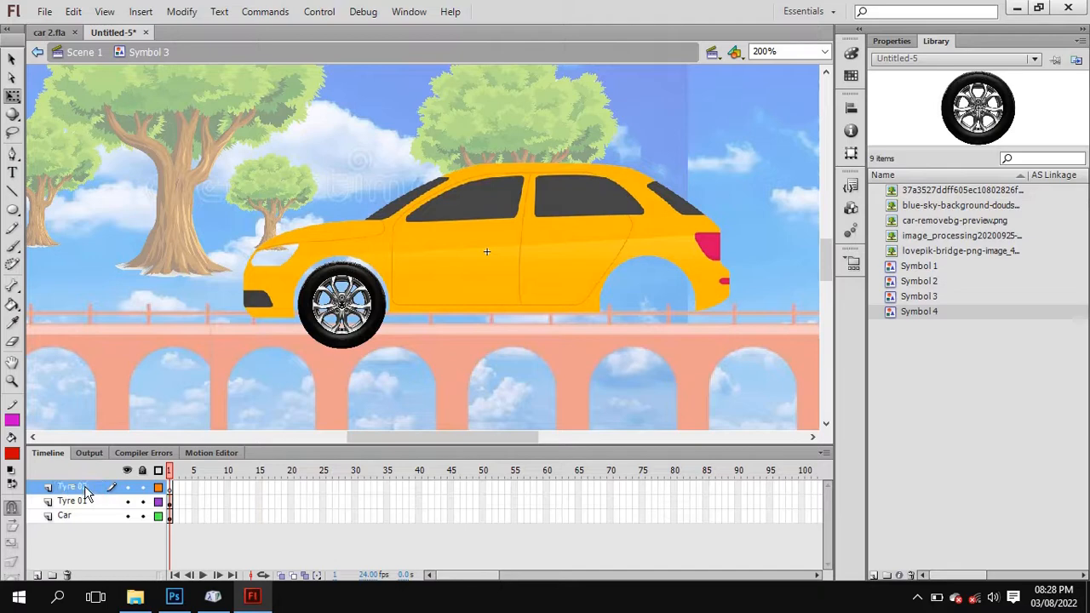
Copy the front tyre from the Tyre 01 layer and paste it onto the Tyre 02 layer.
{"action": "left_click", "coordinate": [171, 502]}
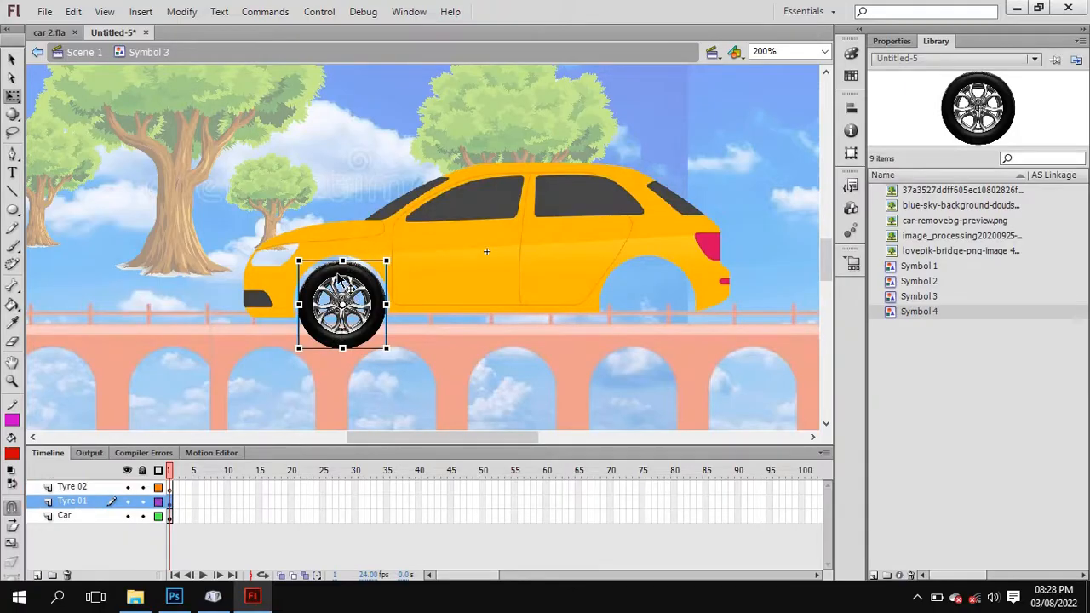
{"action": "right_click", "coordinate": [339, 278]}
{"action": "left_click", "coordinate": [413, 76]}
{"action": "left_click", "coordinate": [84, 490]}
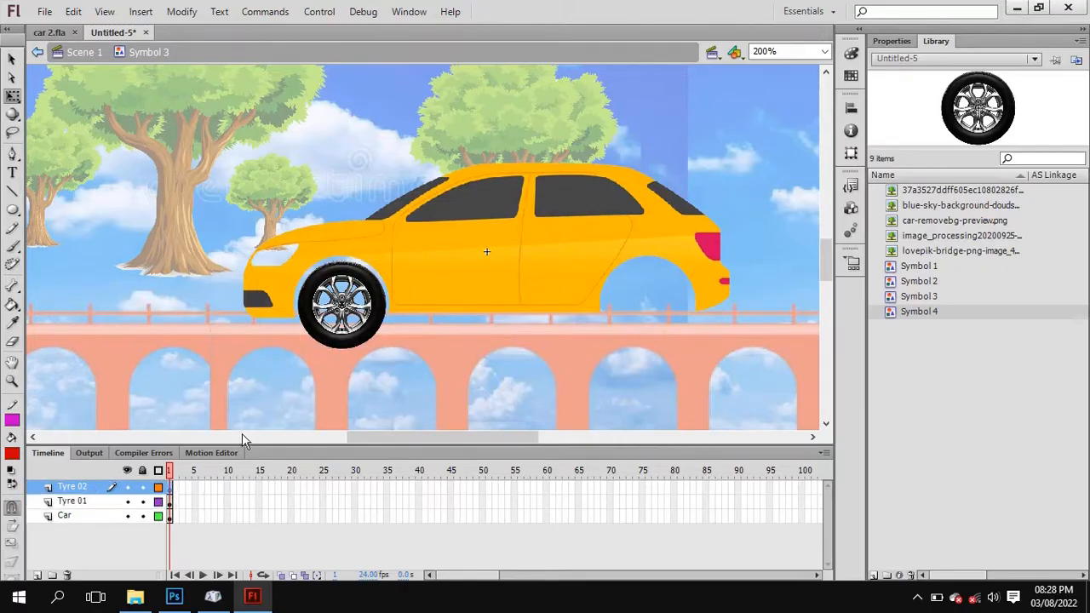
{"action": "right_click", "coordinate": [456, 281]}
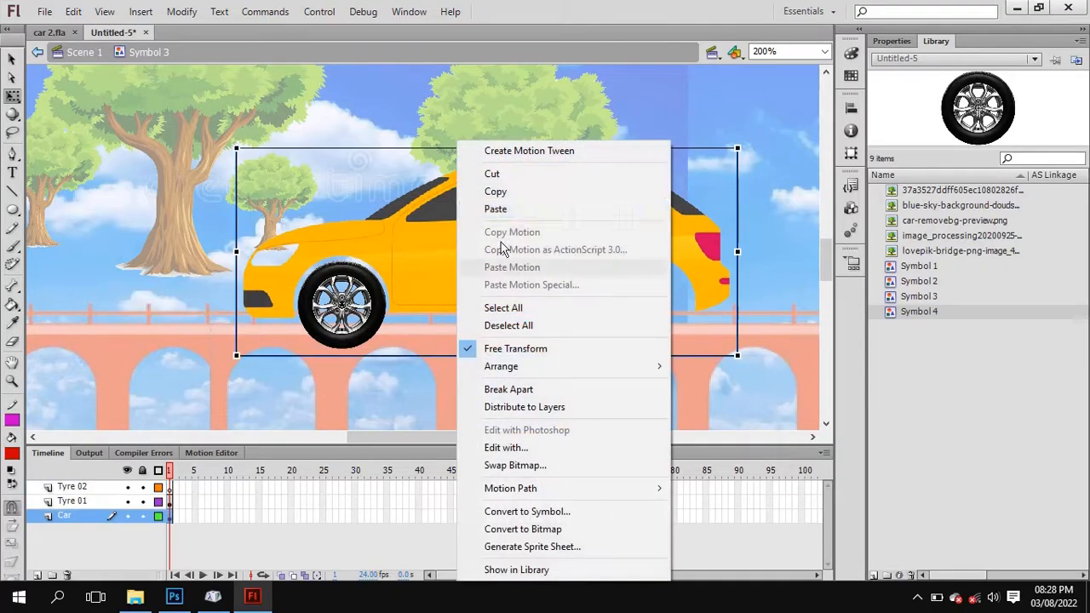
{"action": "left_click", "coordinate": [171, 489]}
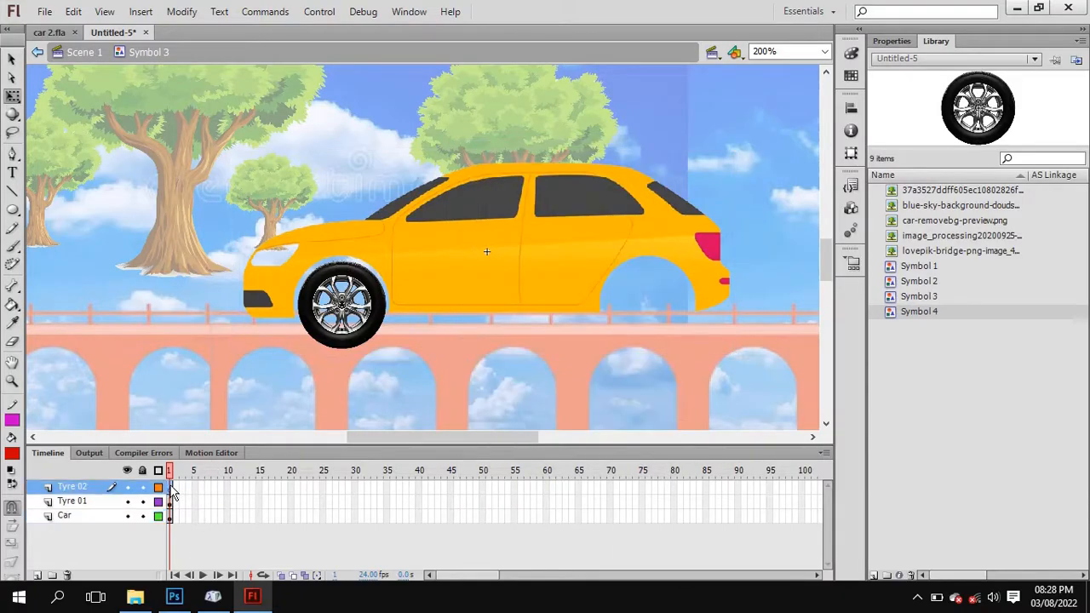
{"action": "right_click", "coordinate": [159, 228]}
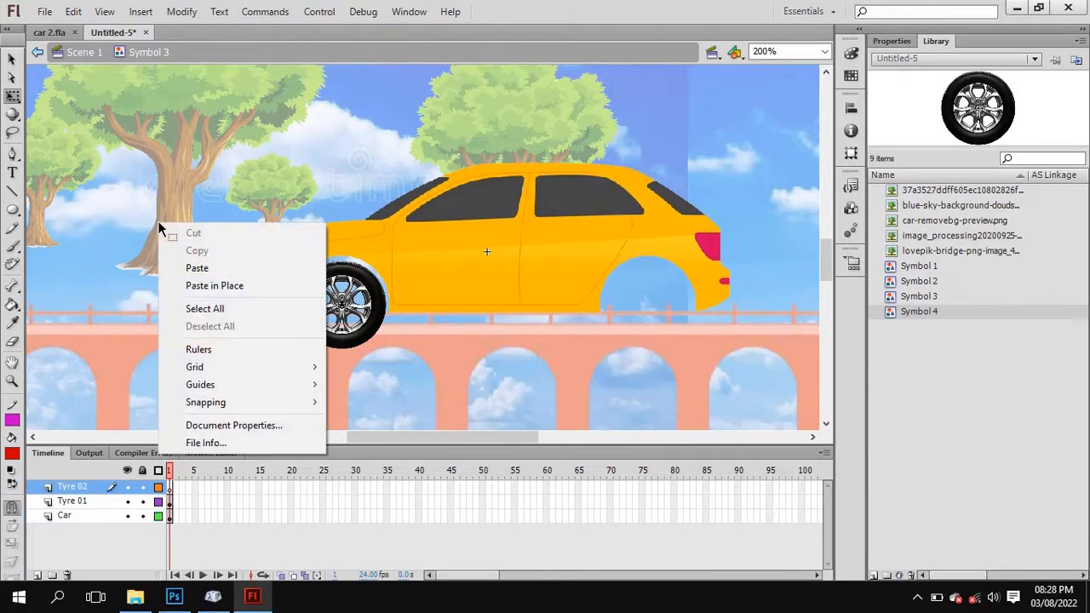
{"action": "left_click", "coordinate": [213, 265]}
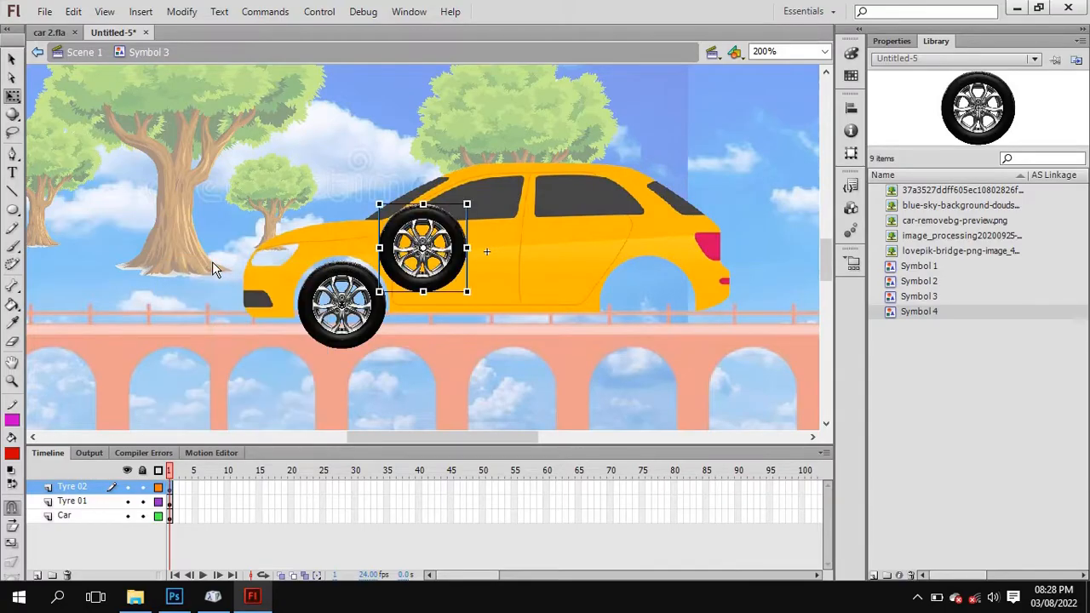
Move the pasted tyre into the car's rear wheel arch, level with the front tyre.
{"action": "left_click_drag", "start_coordinate": [407, 232], "coordinate": [625, 276]}
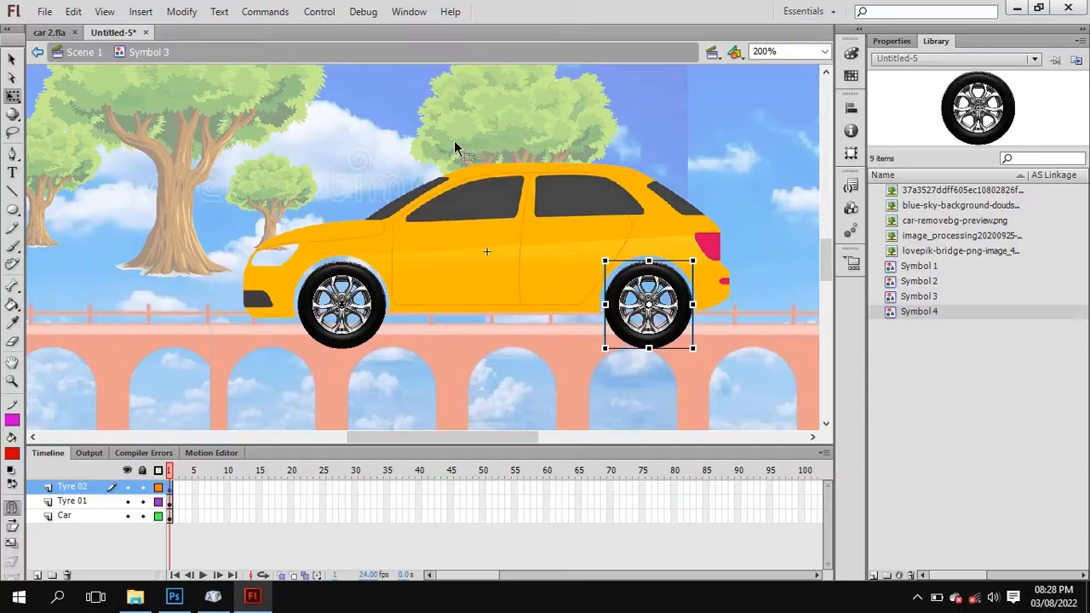
{"action": "right_click", "coordinate": [625, 280]}
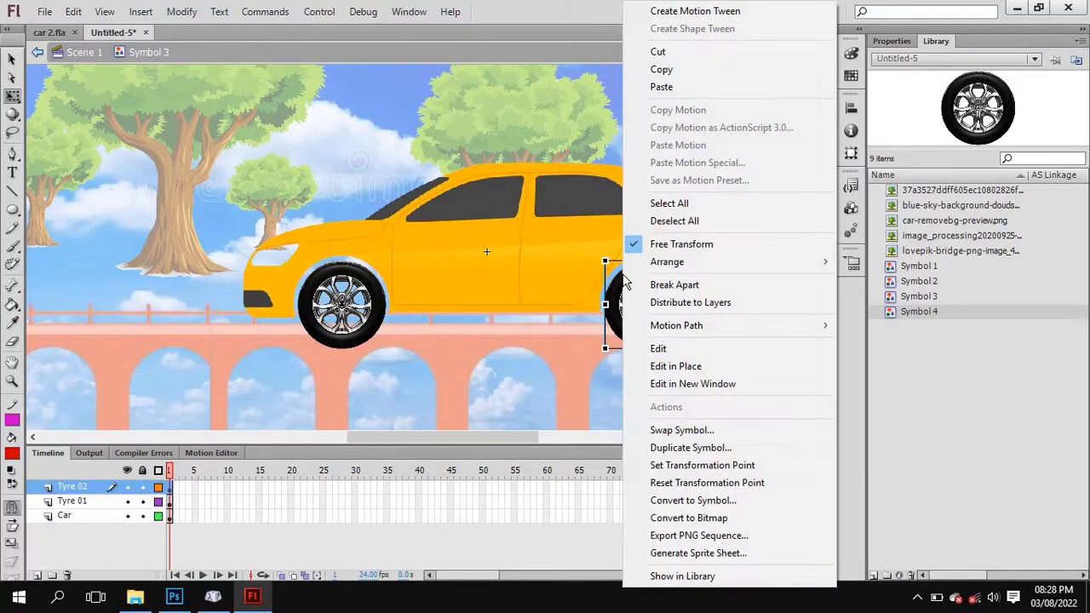
{"action": "left_click", "coordinate": [557, 363]}
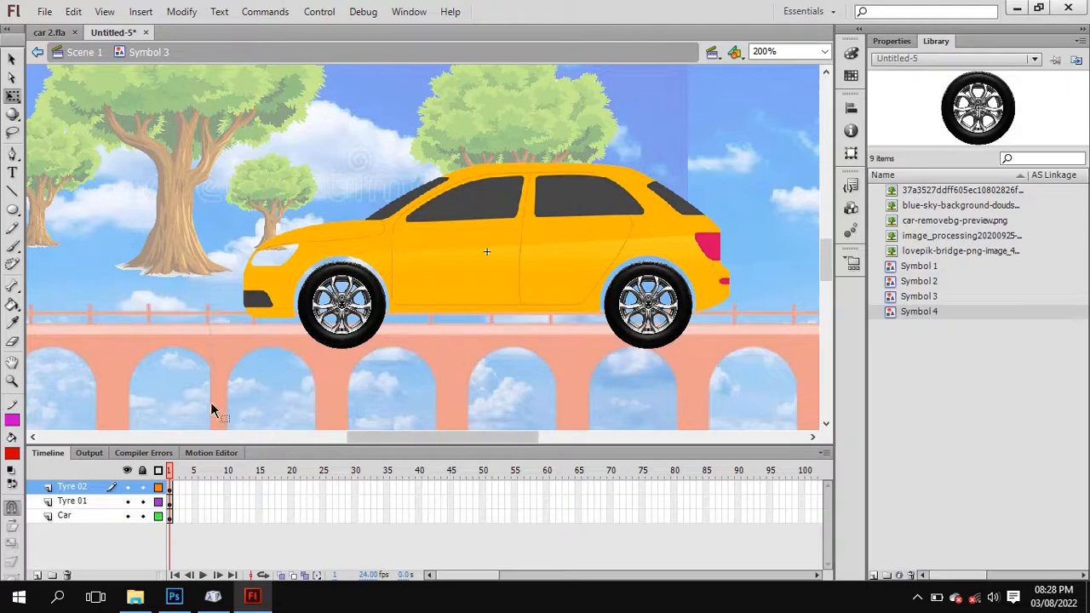
Hide and show the Tyre 02, Tyre 01 and Car layers in turn to check what each one contains.
{"action": "left_click", "coordinate": [127, 487]}
{"action": "left_click", "coordinate": [127, 487]}
{"action": "left_click", "coordinate": [126, 501]}
{"action": "left_click", "coordinate": [127, 501]}
{"action": "left_click", "coordinate": [128, 516]}
{"action": "left_click", "coordinate": [128, 516]}
{"action": "left_click", "coordinate": [127, 501]}
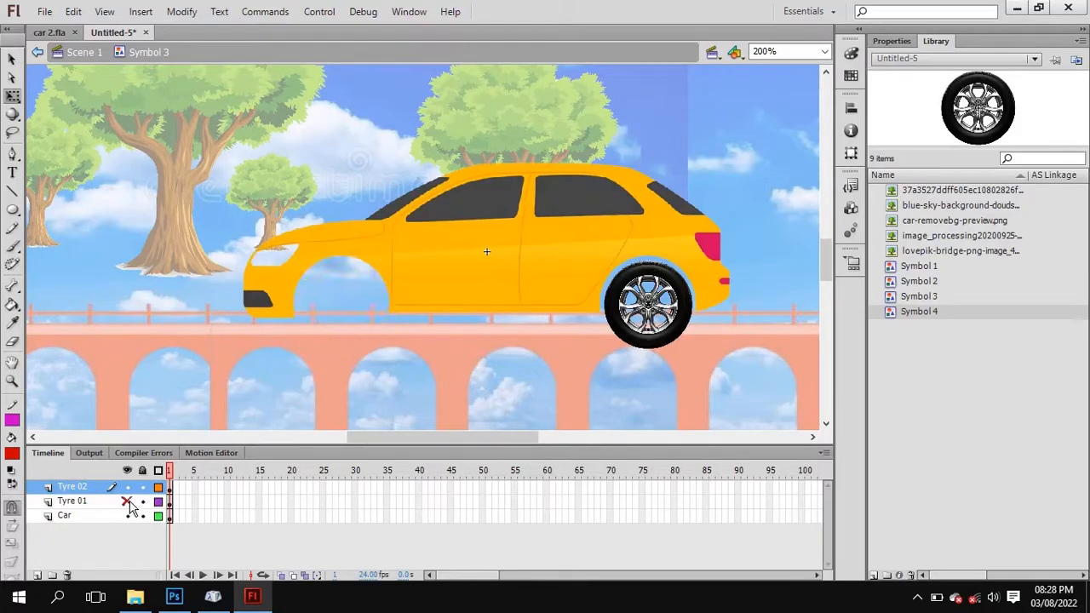
{"action": "left_click", "coordinate": [127, 501]}
{"action": "left_click", "coordinate": [127, 487]}
{"action": "left_click", "coordinate": [126, 487]}
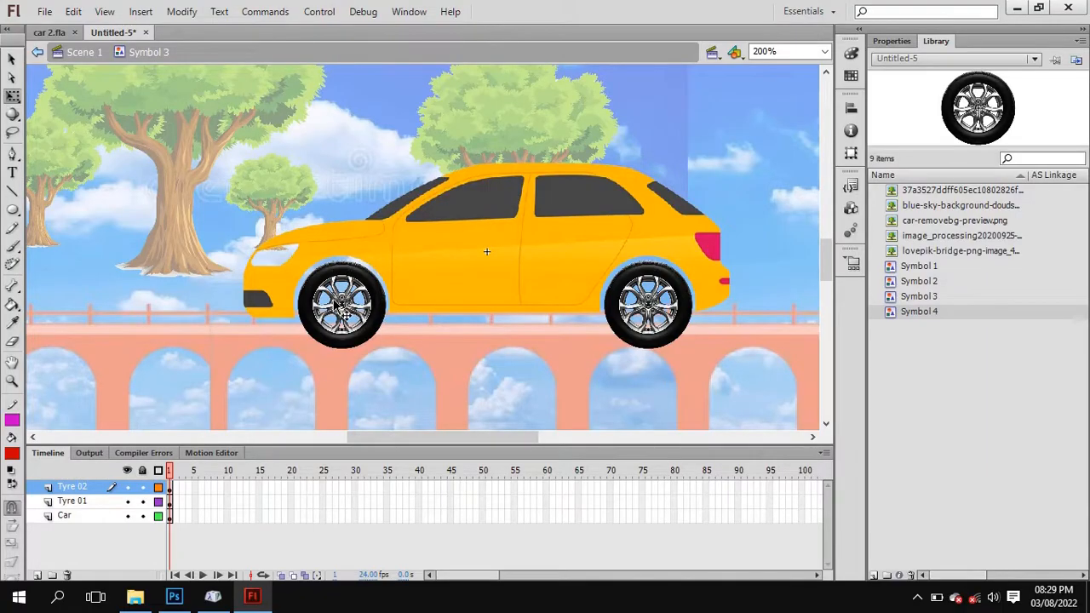
Create a classic tween on the first frame of the Tyre 01 layer.
{"action": "left_click", "coordinate": [171, 503]}
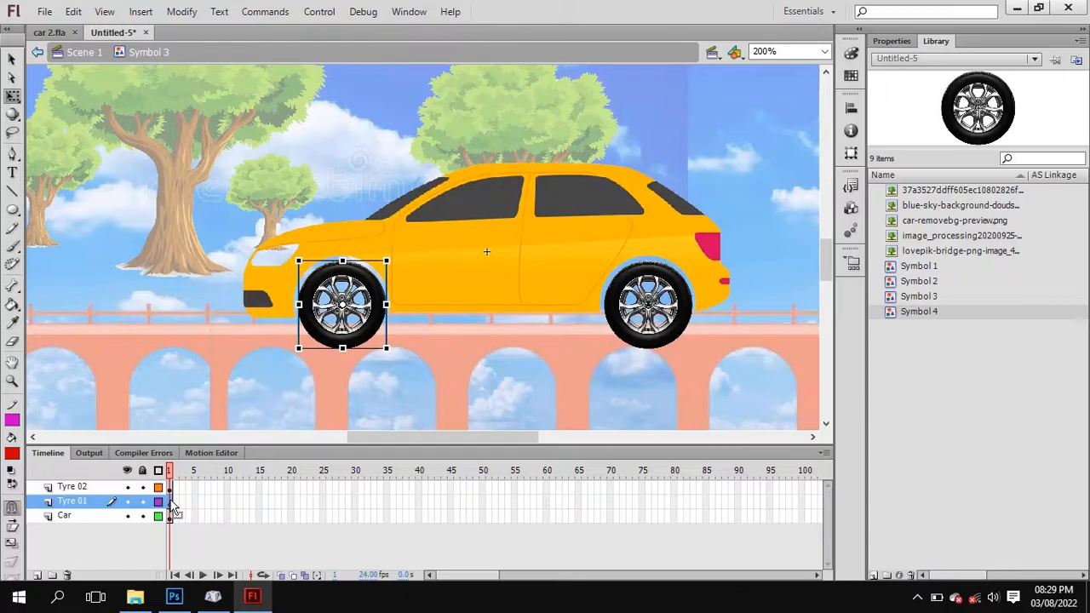
{"action": "right_click", "coordinate": [171, 502]}
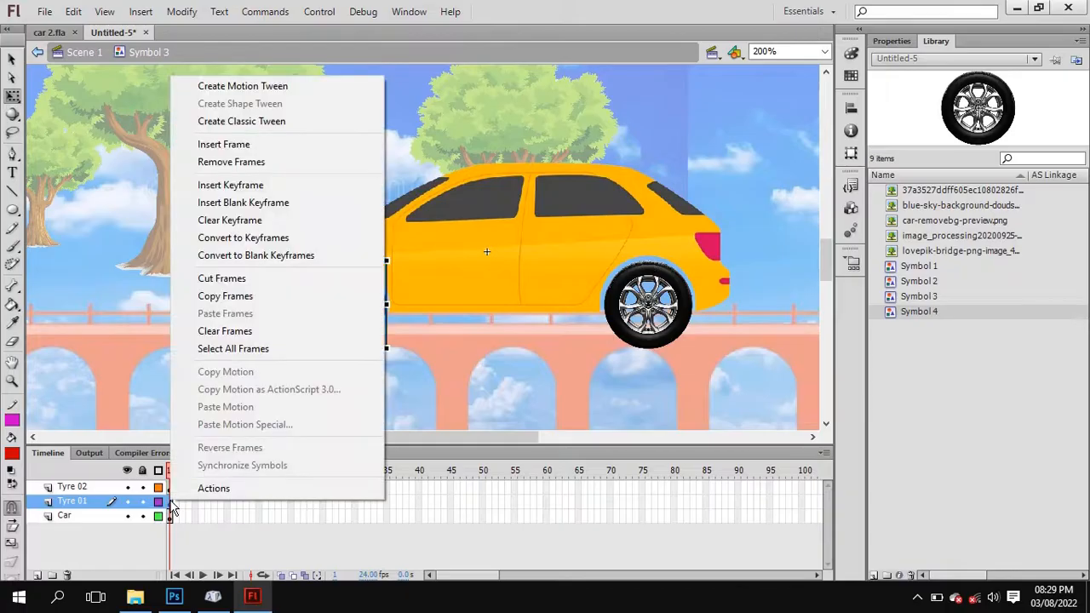
{"action": "left_click", "coordinate": [264, 124]}
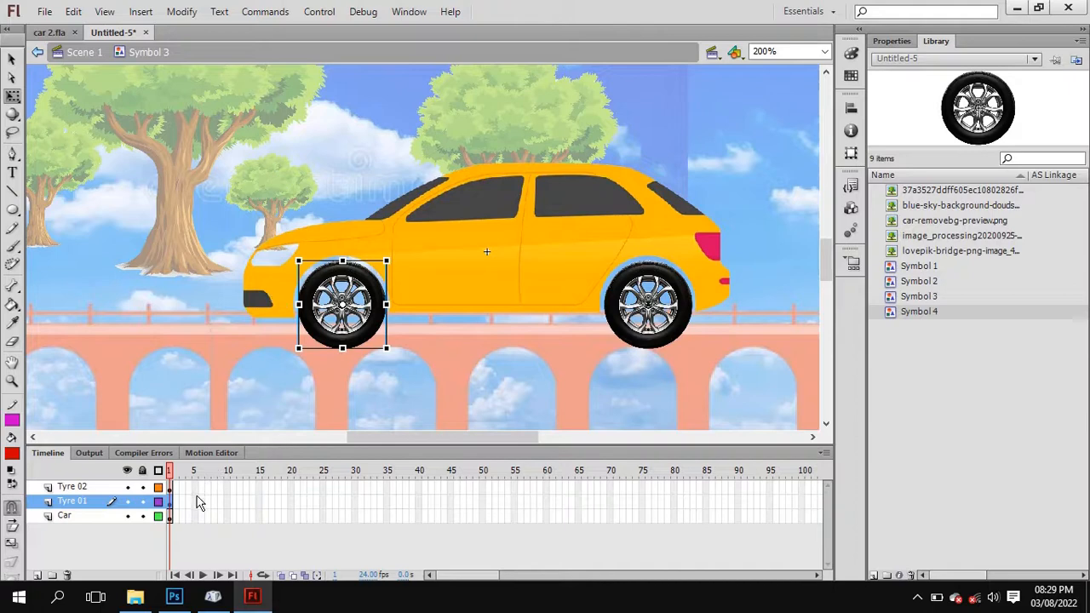
Insert keyframes at frame 30 on the Tyre 02, Tyre 01 and Car layers together.
{"action": "left_click", "coordinate": [355, 489], "text": "shift"}
{"action": "left_click", "coordinate": [355, 489]}
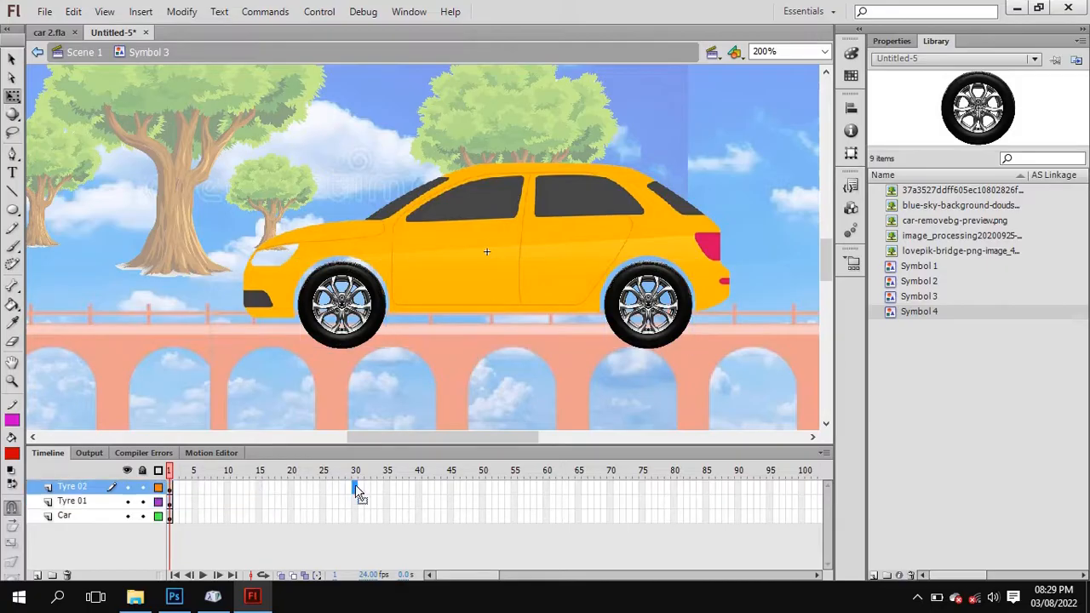
{"action": "left_click", "coordinate": [355, 501]}
{"action": "left_click", "coordinate": [353, 516], "text": "shift"}
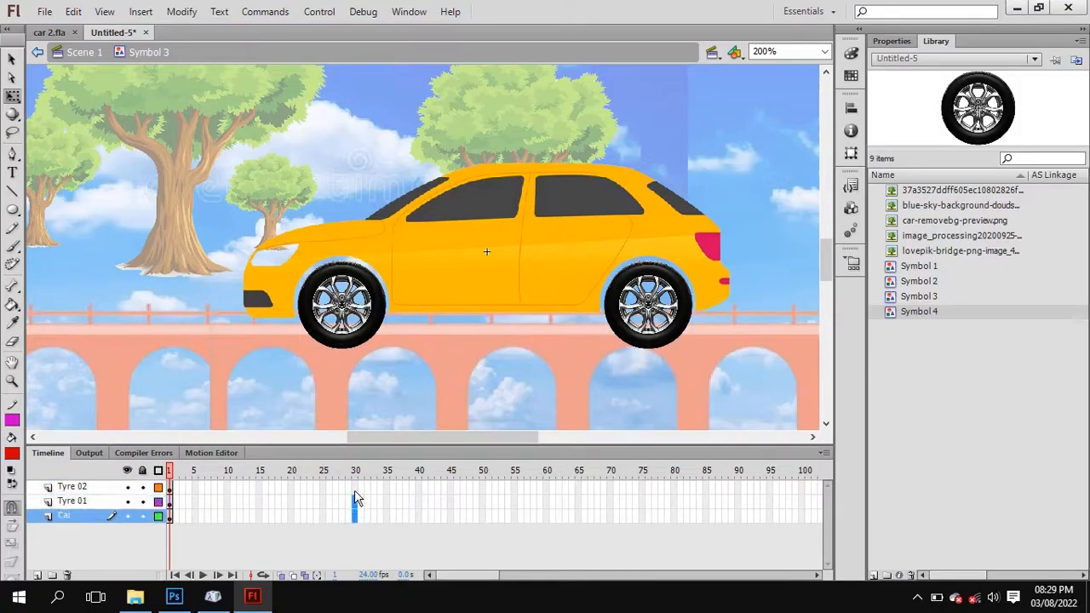
{"action": "left_click", "coordinate": [355, 487], "text": "shift"}
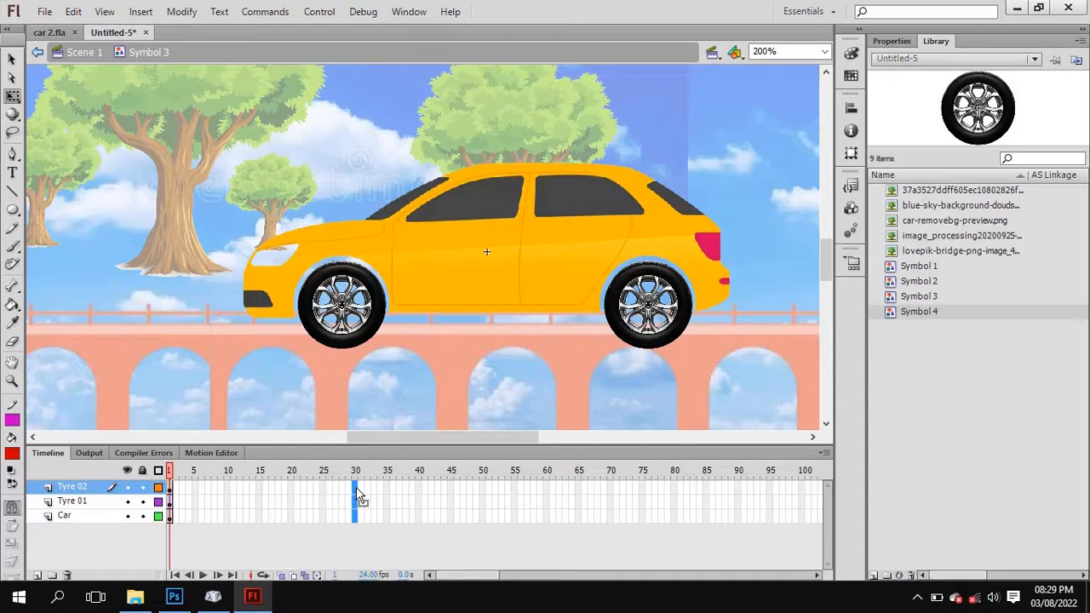
{"action": "right_click", "coordinate": [356, 490]}
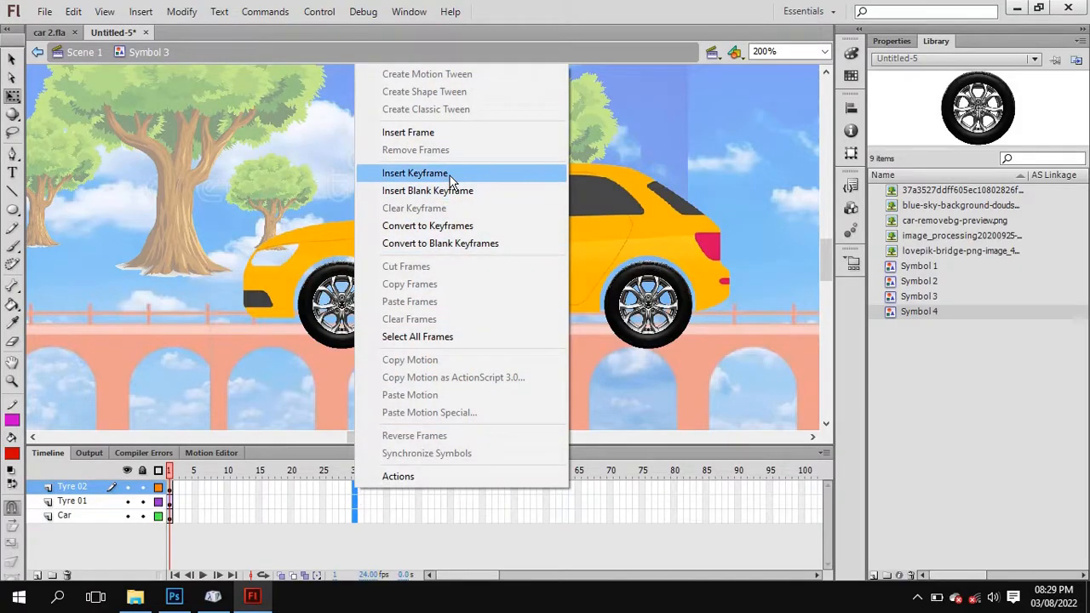
{"action": "left_click", "coordinate": [415, 173]}
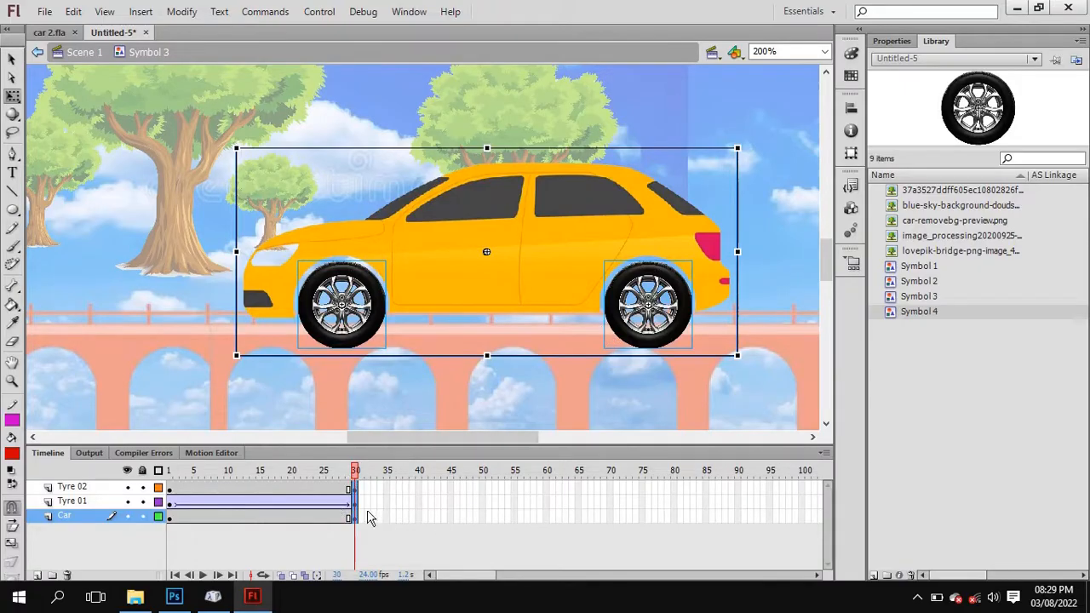
Set the rotation of the Tyre 01 classic tween to CCW from its first frame.
{"action": "left_click", "coordinate": [170, 505]}
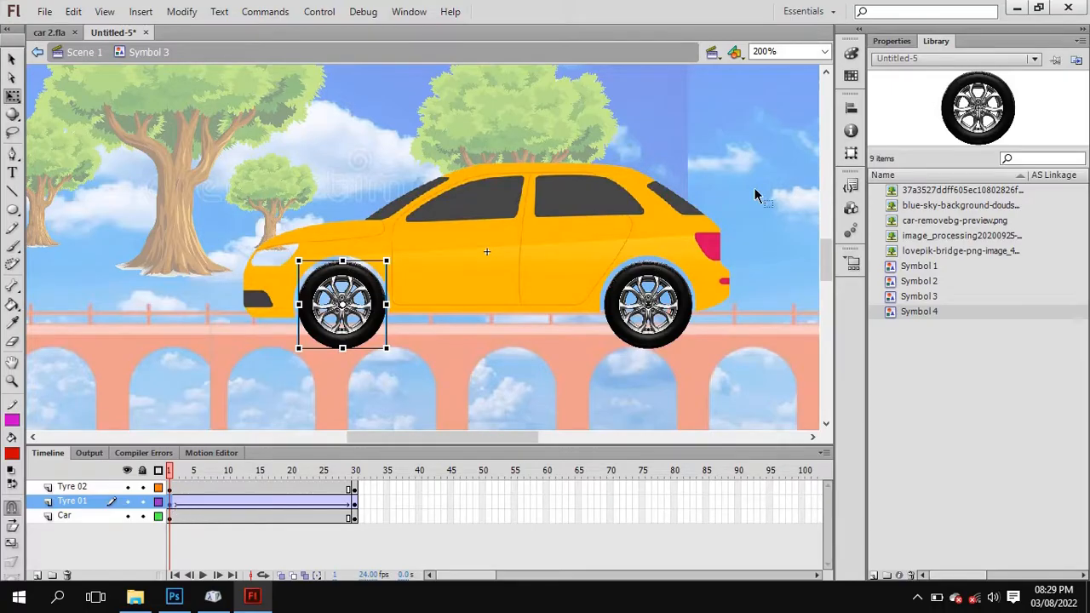
{"action": "left_click", "coordinate": [895, 41]}
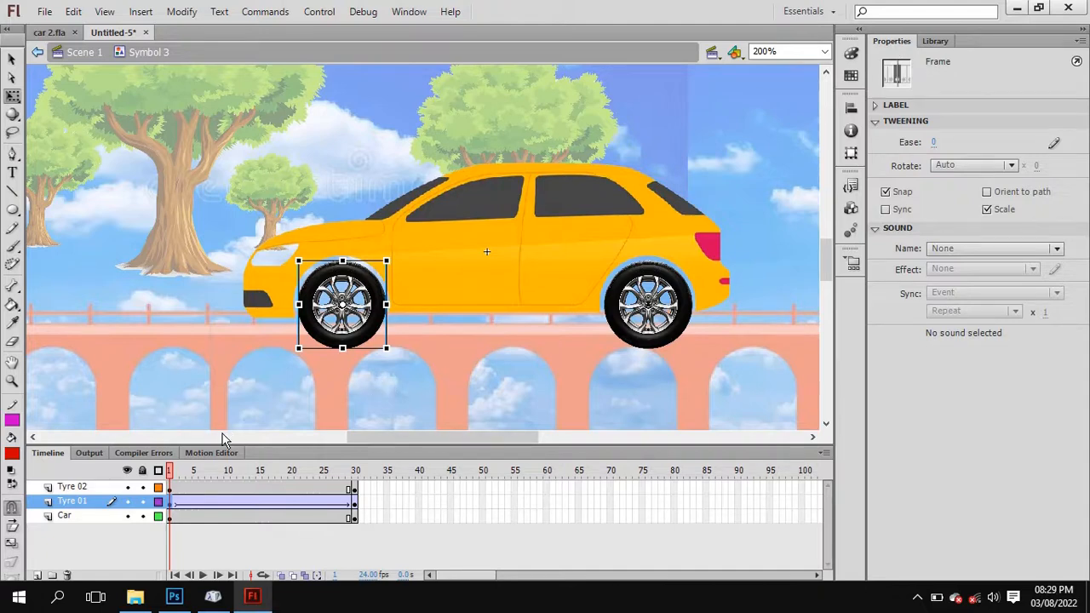
{"action": "left_click", "coordinate": [241, 472]}
{"action": "left_click_drag", "start_coordinate": [253, 474], "coordinate": [172, 475]}
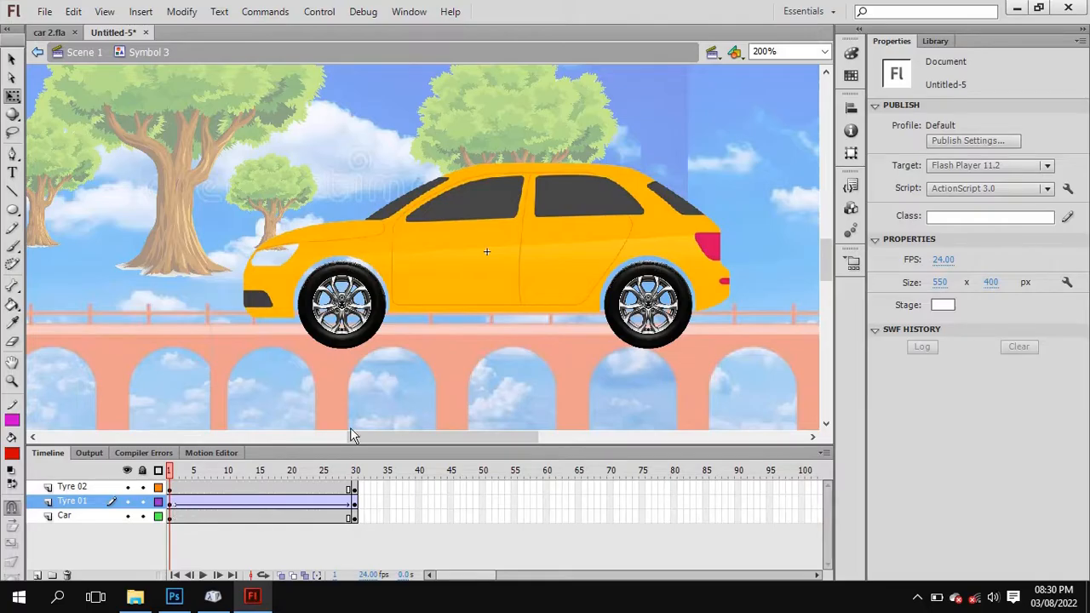
{"action": "left_click", "coordinate": [171, 502]}
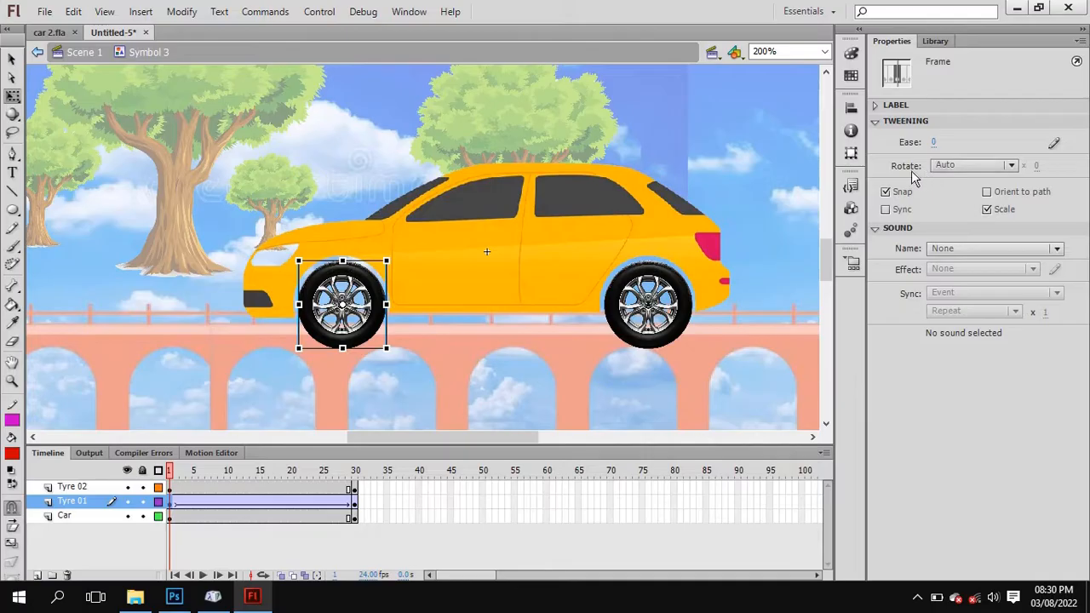
{"action": "left_click", "coordinate": [986, 166]}
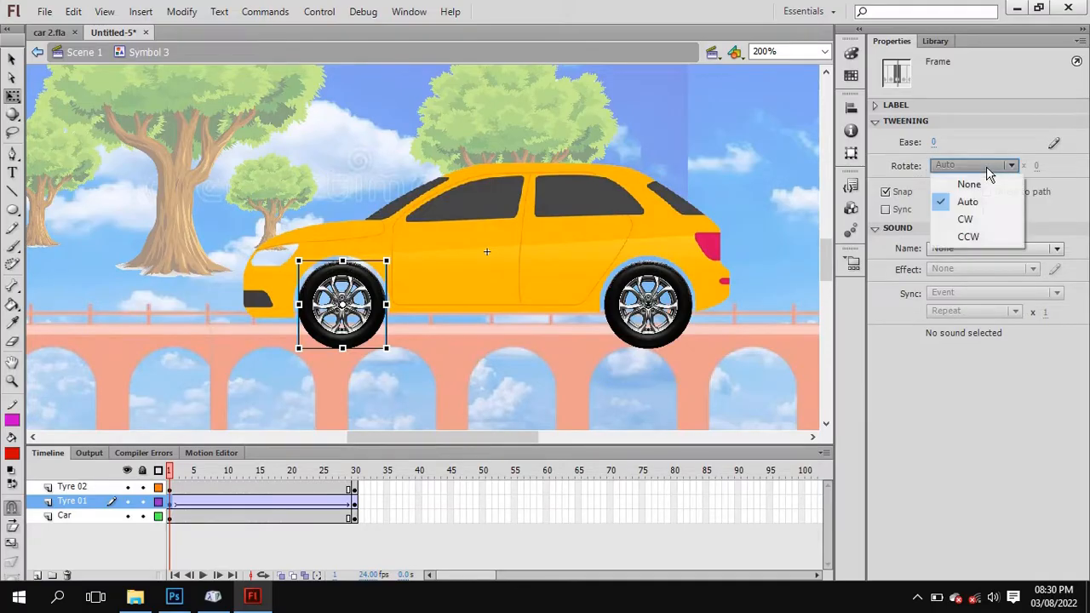
{"action": "left_click", "coordinate": [991, 237]}
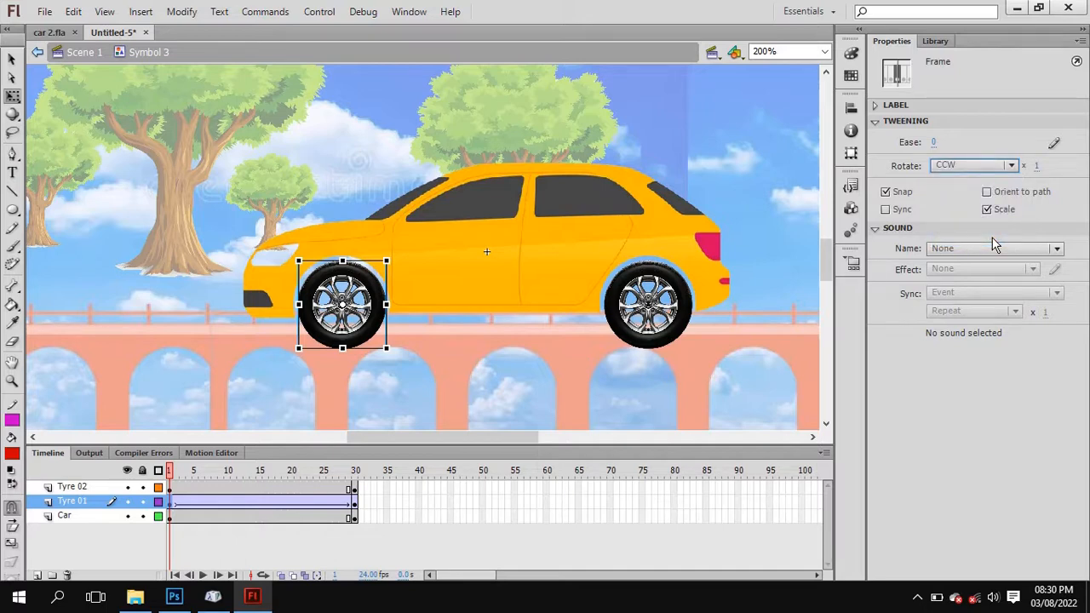
Scrub through the first frames and play the timeline to preview the front tyre's rotation.
{"action": "left_click", "coordinate": [194, 470]}
{"action": "left_click_drag", "start_coordinate": [217, 475], "coordinate": [158, 487]}
{"action": "left_click", "coordinate": [260, 533]}
{"action": "left_click", "coordinate": [203, 575]}
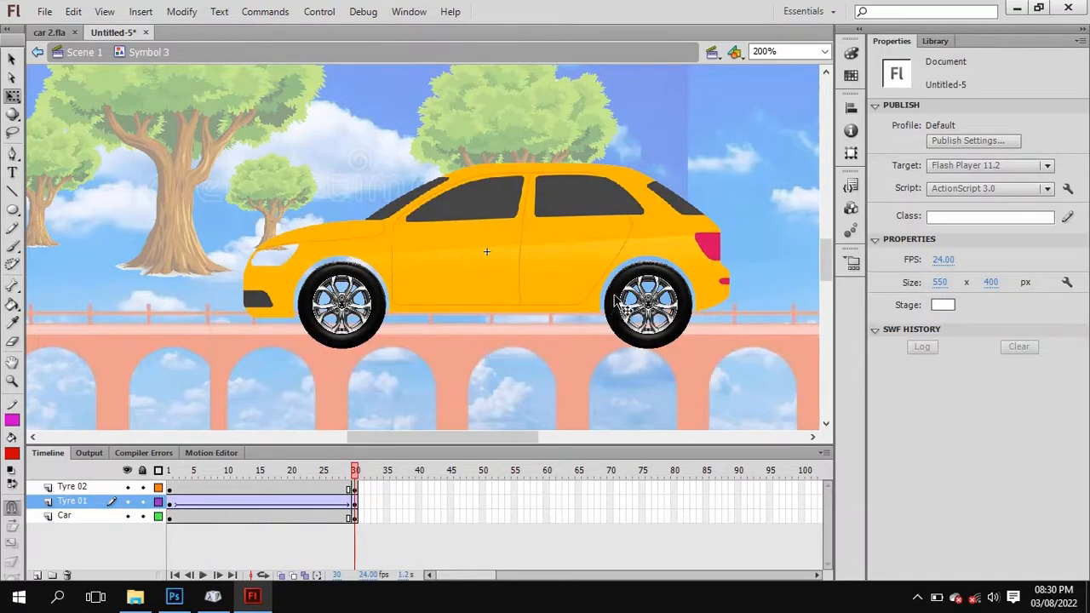
Create a classic tween for the rear tyre on the first frame of the Tyre 02 layer.
{"action": "left_click", "coordinate": [617, 302]}
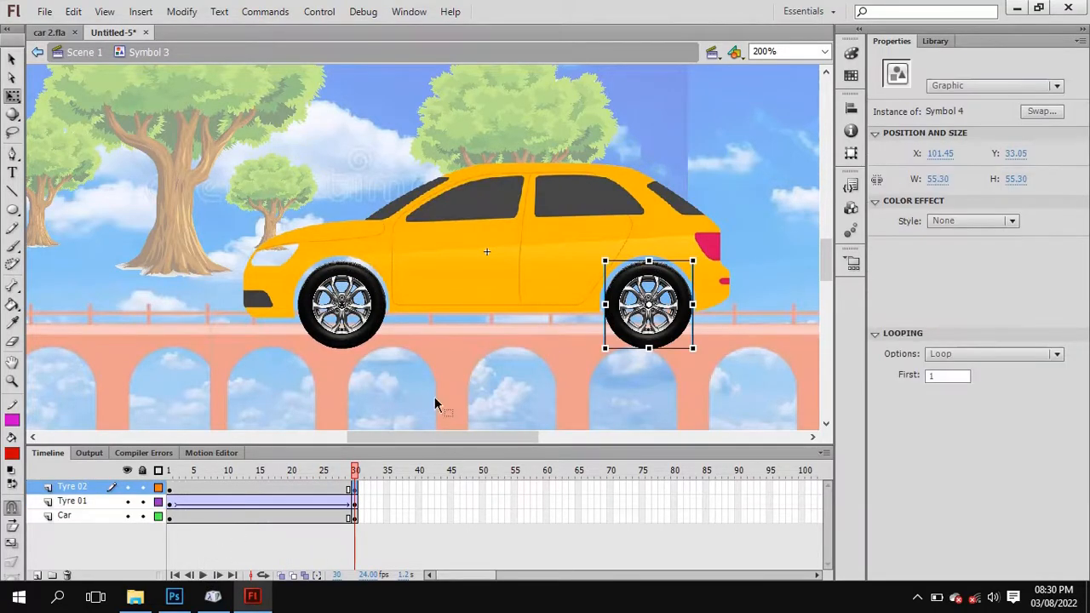
{"action": "left_click", "coordinate": [170, 492]}
{"action": "right_click", "coordinate": [170, 492]}
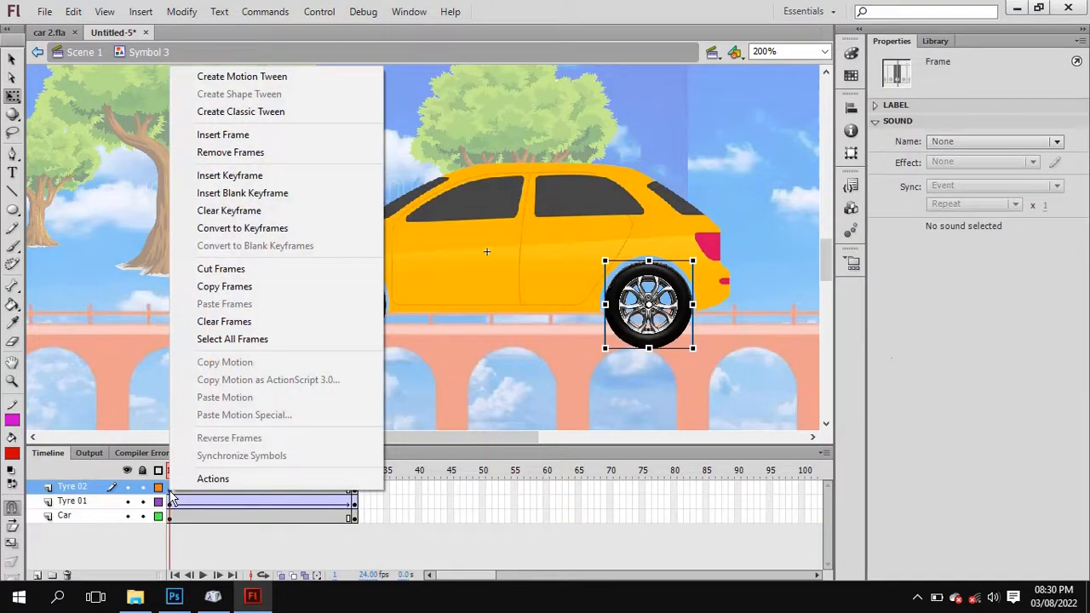
{"action": "left_click", "coordinate": [267, 112]}
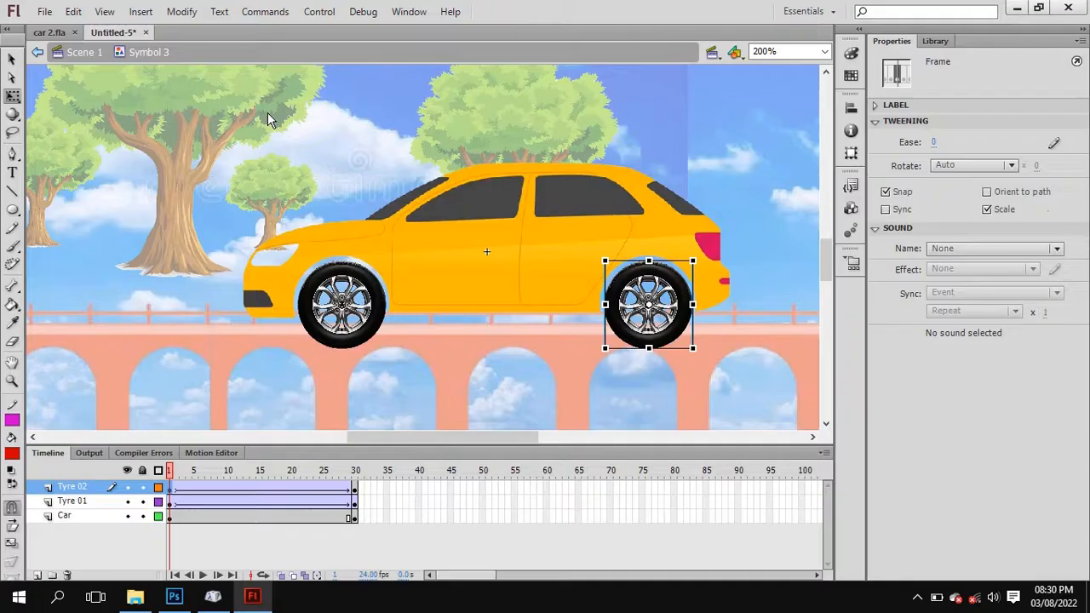
Set the rotation of the Tyre 02 classic tween to CCW from its first frame and play the timeline to preview it.
{"action": "mouse_move", "coordinate": [171, 475]}
{"action": "left_mouse_down"}
{"action": "mouse_move", "coordinate": [355, 479]}
{"action": "mouse_move", "coordinate": [170, 482]}
{"action": "left_mouse_up"}
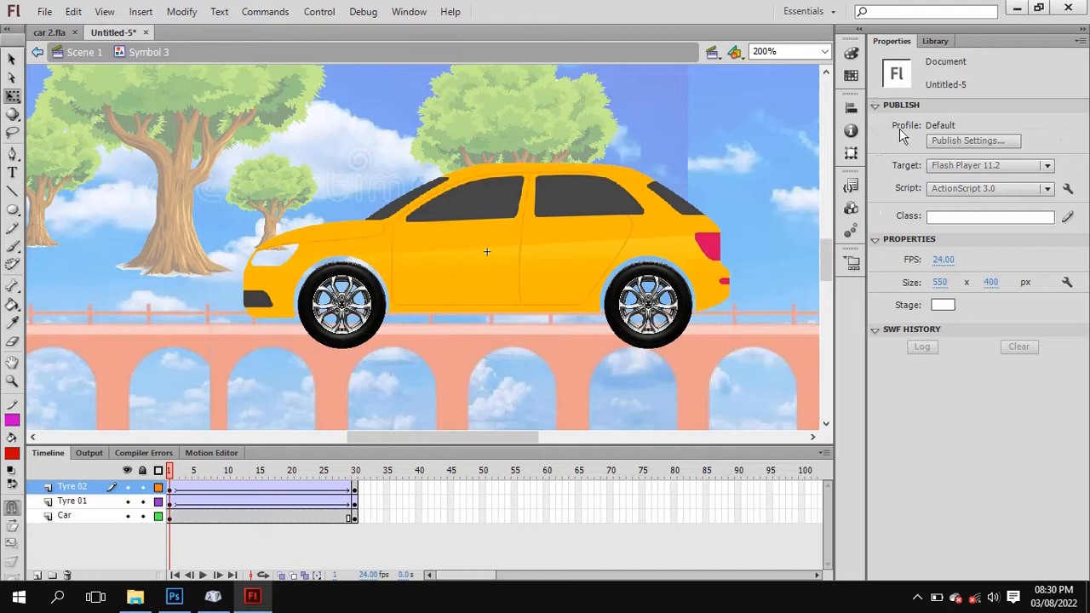
{"action": "left_click", "coordinate": [171, 488]}
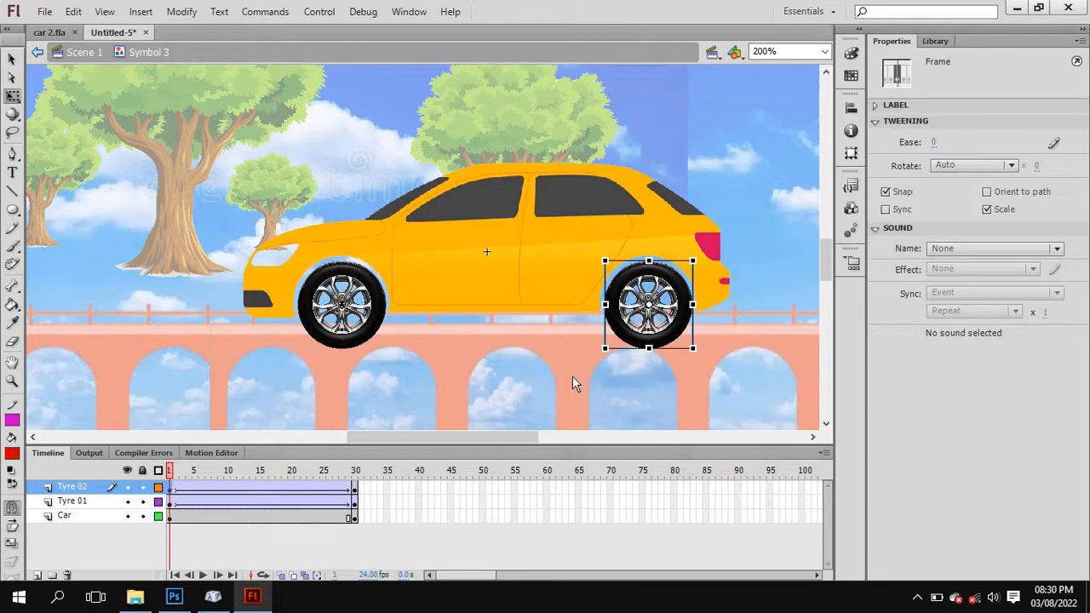
{"action": "left_click", "coordinate": [985, 166]}
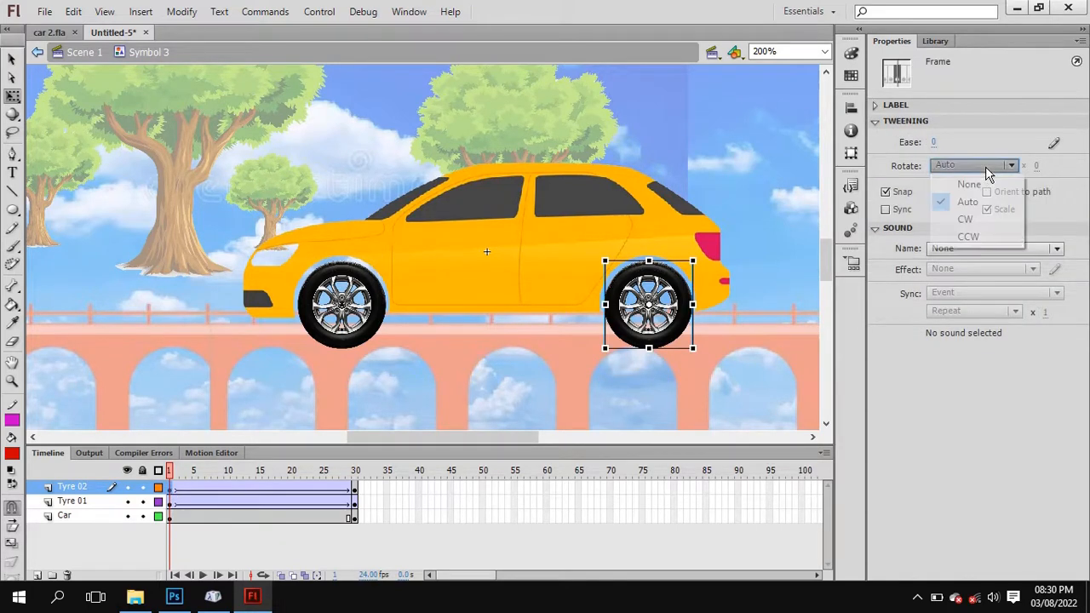
{"action": "left_click", "coordinate": [992, 239]}
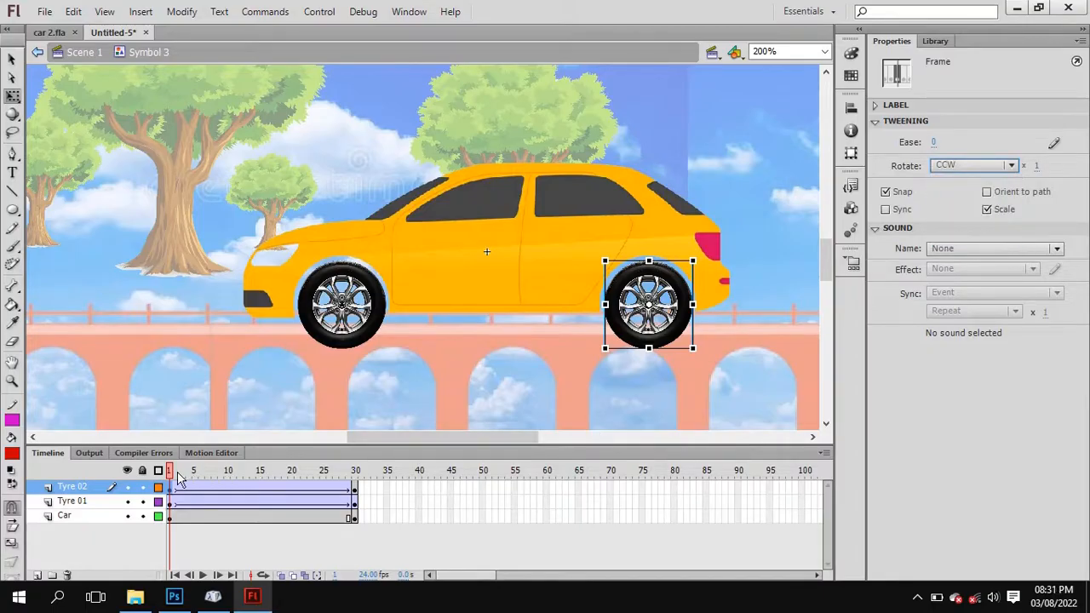
{"action": "left_click", "coordinate": [205, 574]}
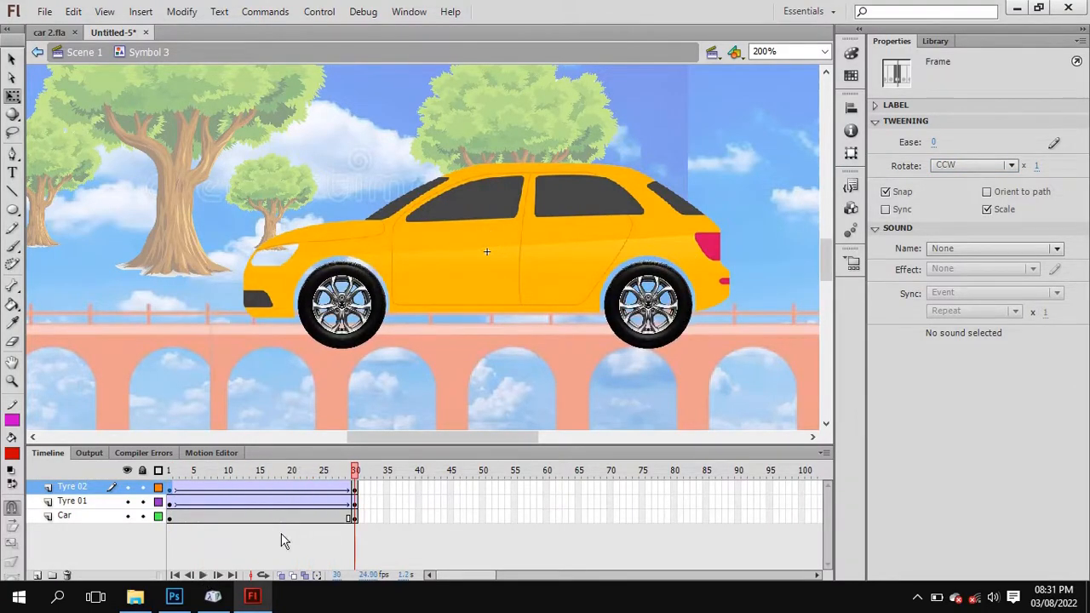
{"action": "left_click", "coordinate": [204, 576]}
Return from the car symbol to Scene 1 with the stage magnification set to 100%.
{"action": "double_click", "coordinate": [222, 147]}
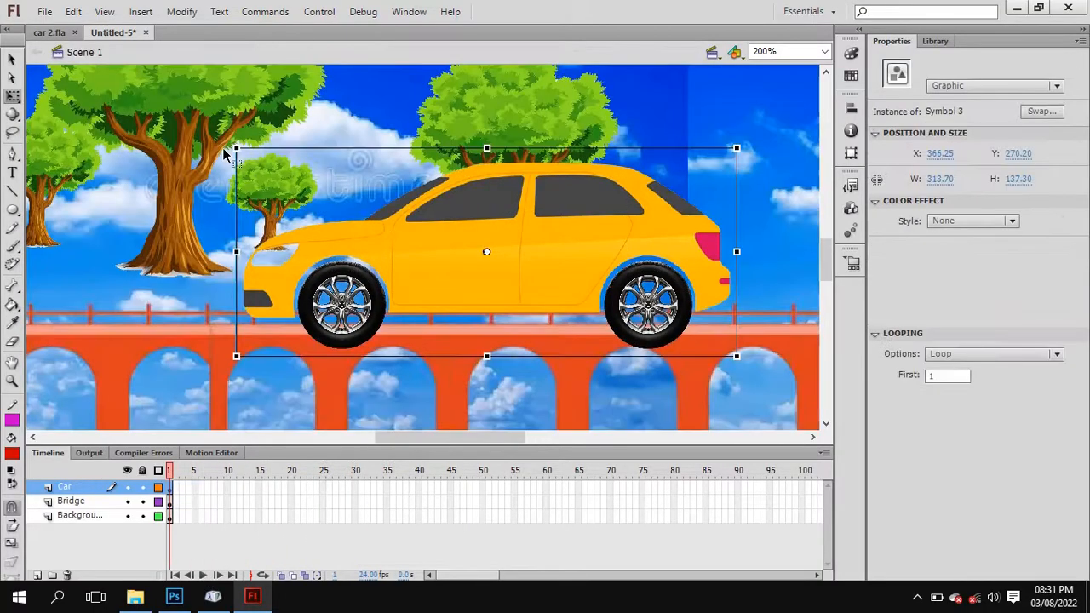
{"action": "double_click", "coordinate": [316, 252]}
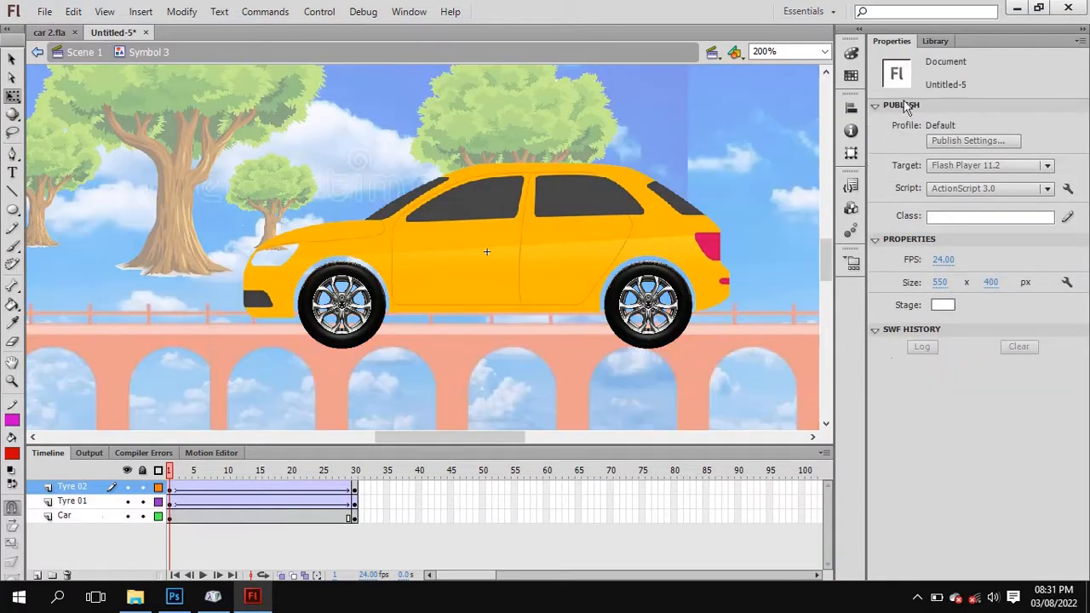
{"action": "left_click", "coordinate": [824, 52]}
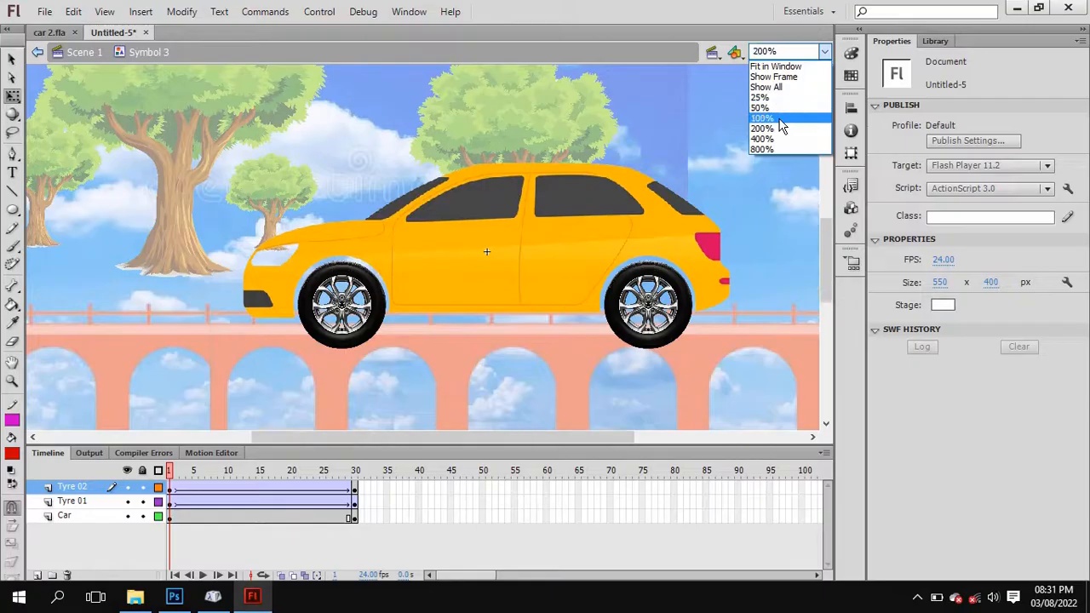
{"action": "left_click", "coordinate": [770, 118]}
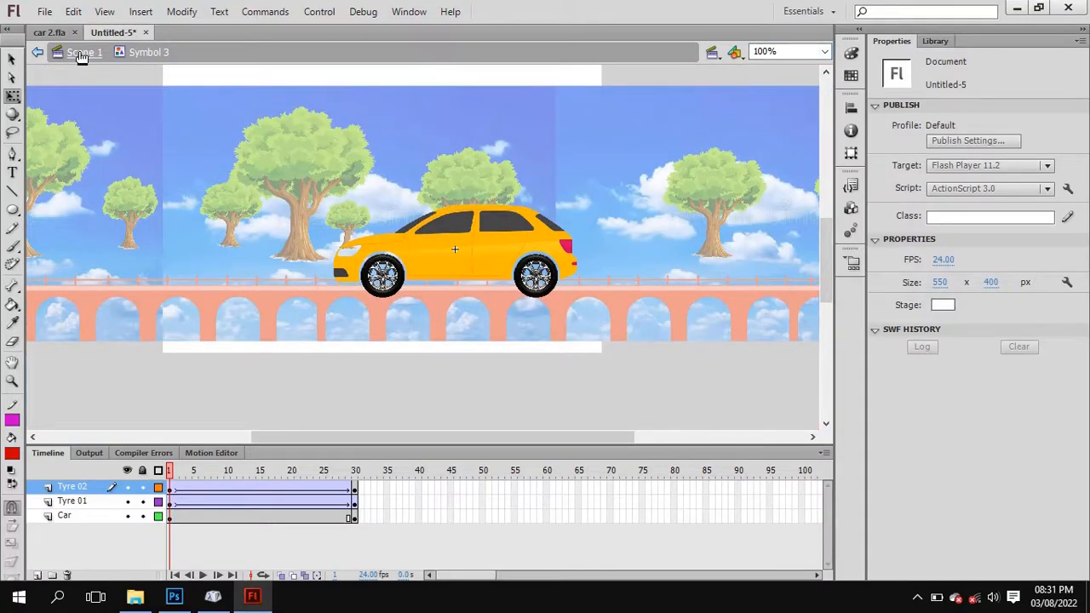
{"action": "double_click", "coordinate": [231, 169]}
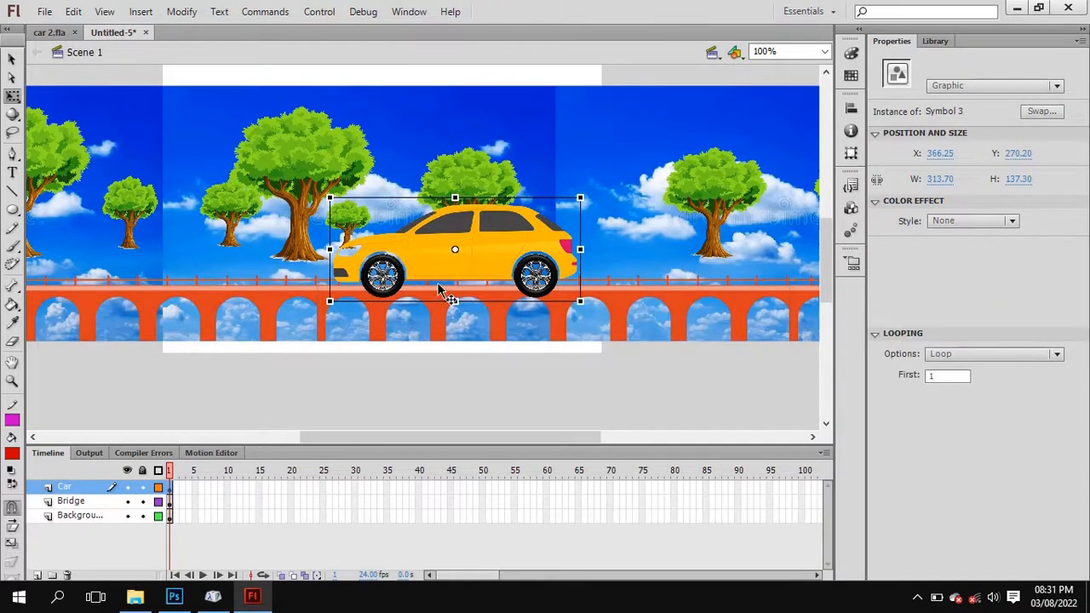
Extend the Car, Bridge and Background layers together by inserting frames up to frame 151 in Scene 1.
{"action": "key", "text": "ctrl+minus"}
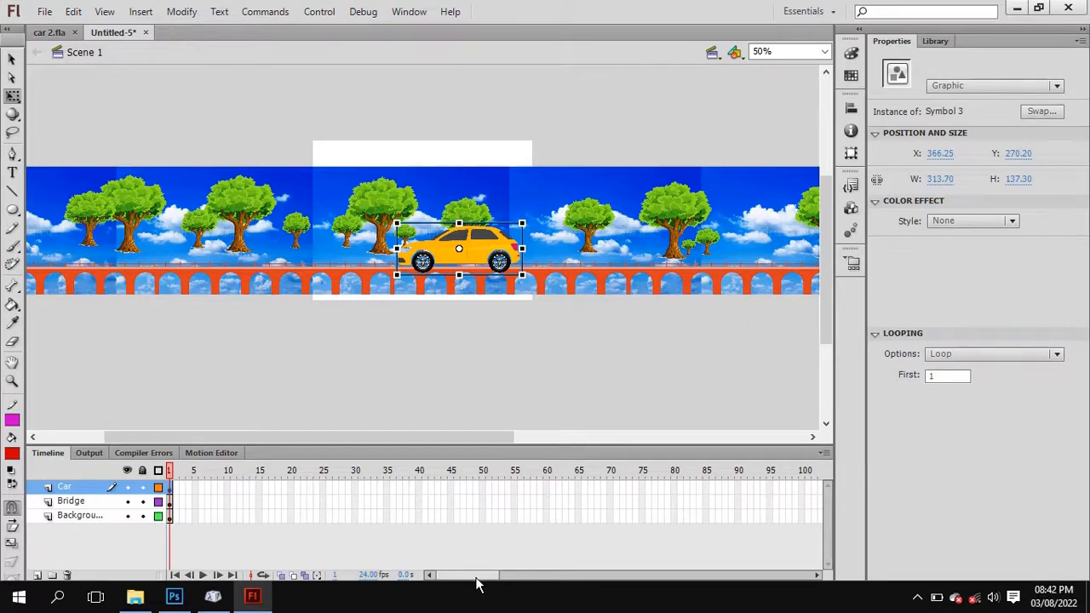
{"action": "left_click_drag", "start_coordinate": [477, 583], "coordinate": [539, 579]}
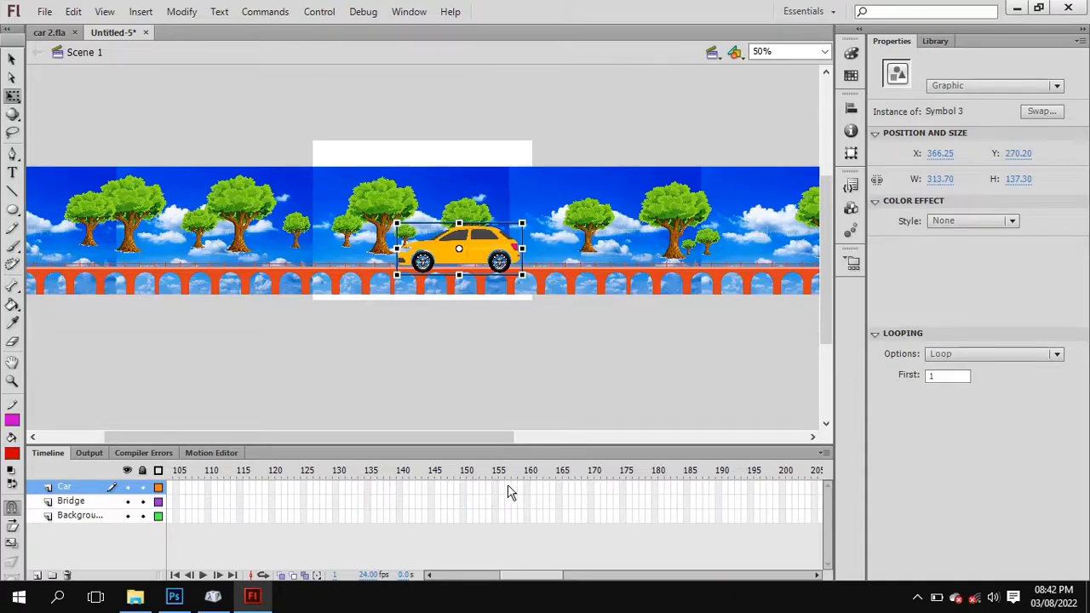
{"action": "left_click", "coordinate": [470, 489]}
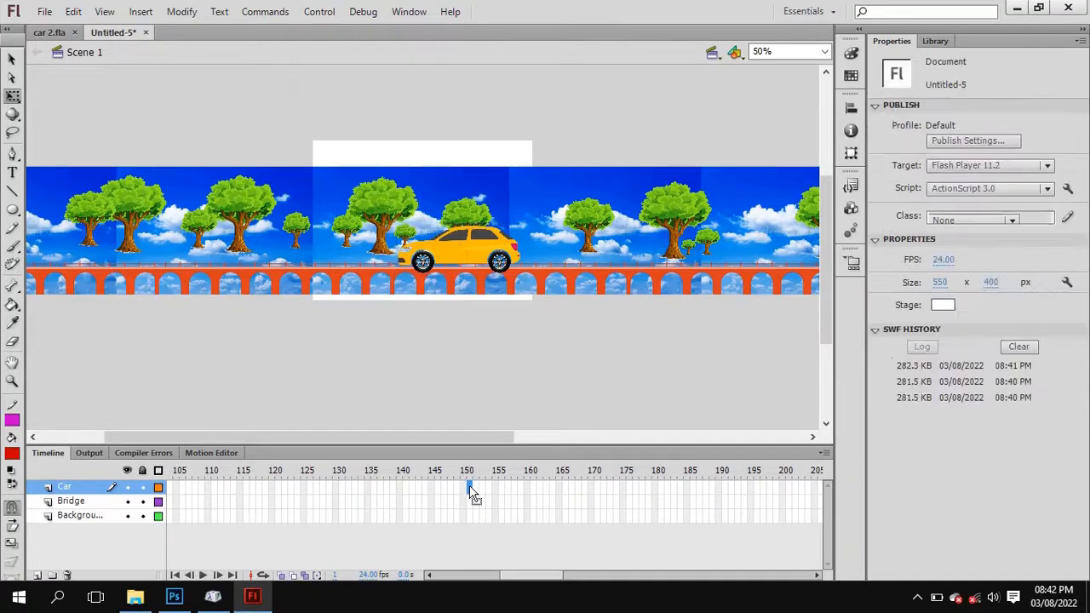
{"action": "left_click", "coordinate": [468, 516]}
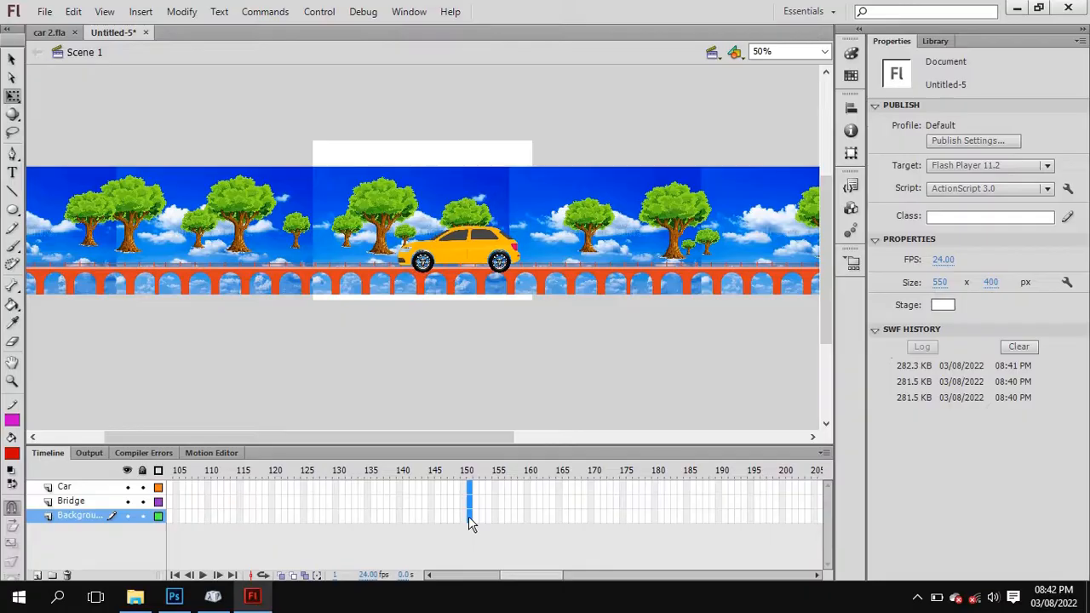
{"action": "right_click", "coordinate": [470, 511]}
{"action": "left_click", "coordinate": [552, 153]}
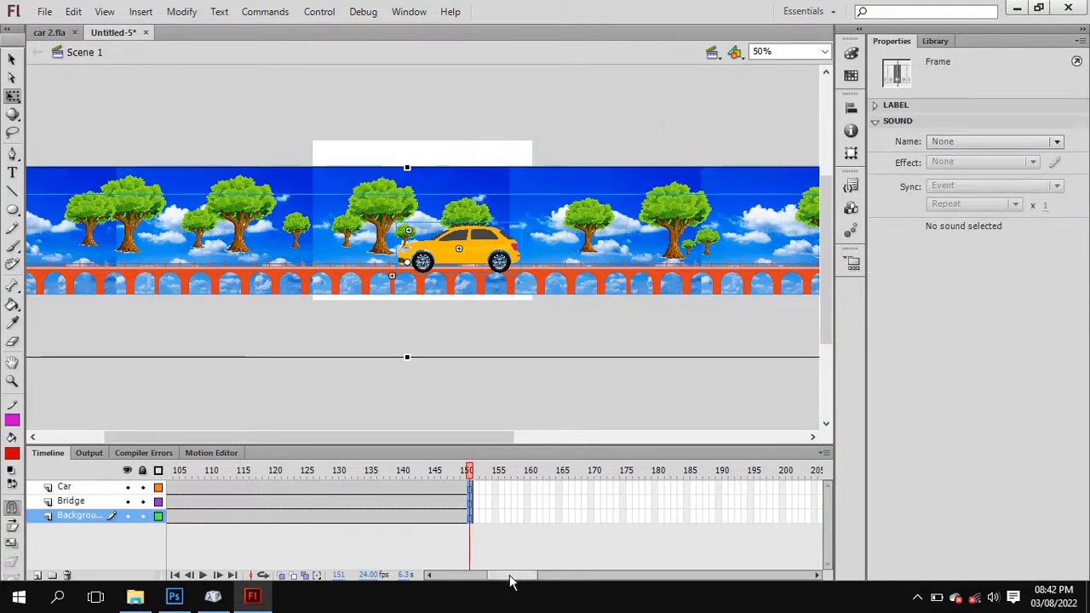
Play the main timeline to preview the car's spinning tyres over the extended frames.
{"action": "left_click_drag", "start_coordinate": [506, 576], "coordinate": [452, 579]}
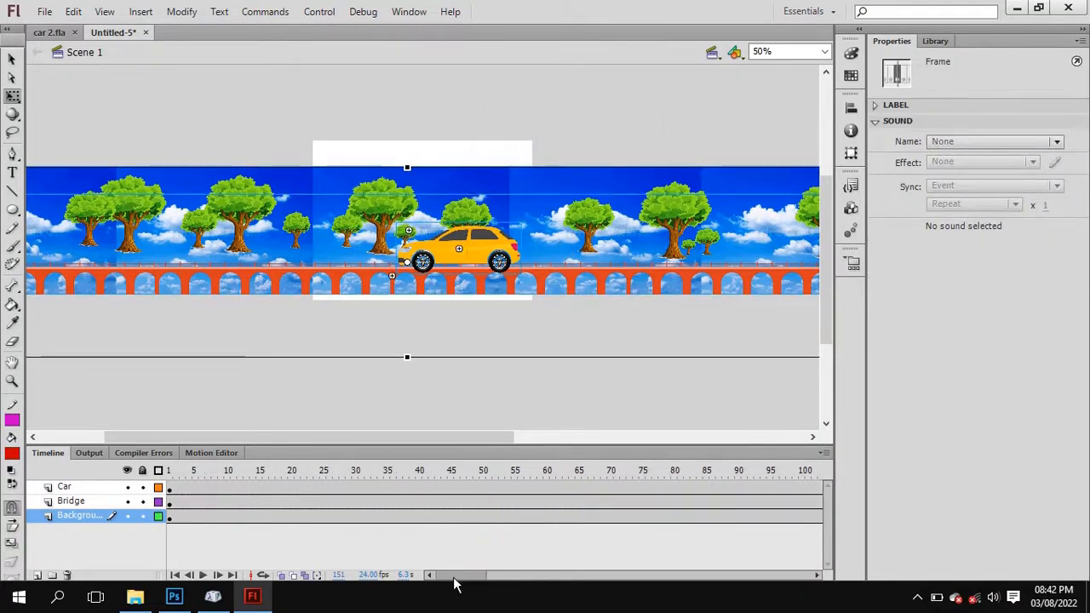
{"action": "left_click", "coordinate": [205, 576]}
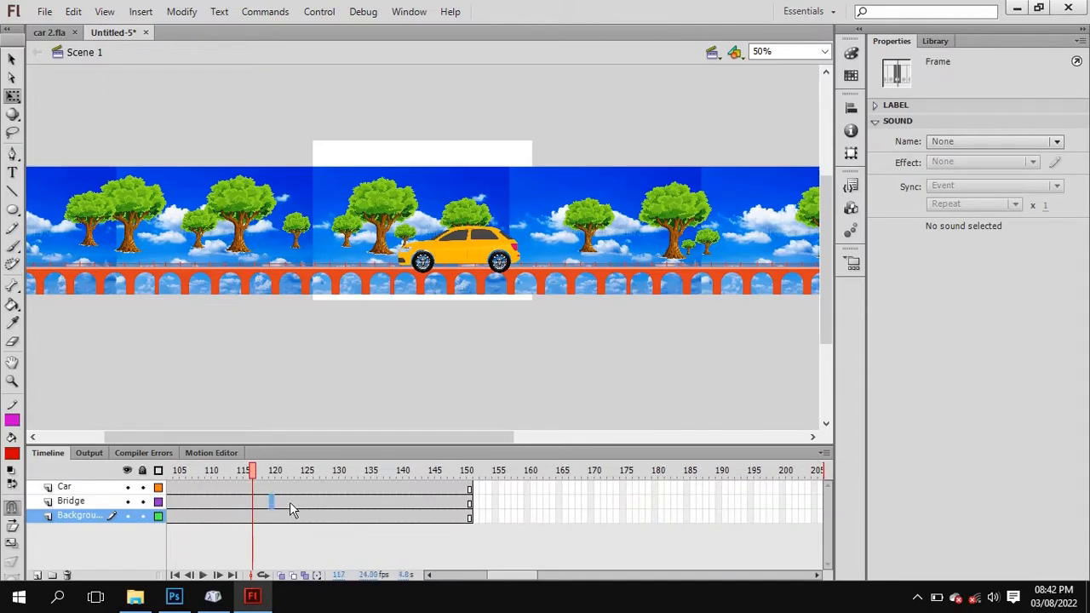
{"action": "left_click", "coordinate": [271, 501]}
{"action": "left_click", "coordinate": [467, 582]}
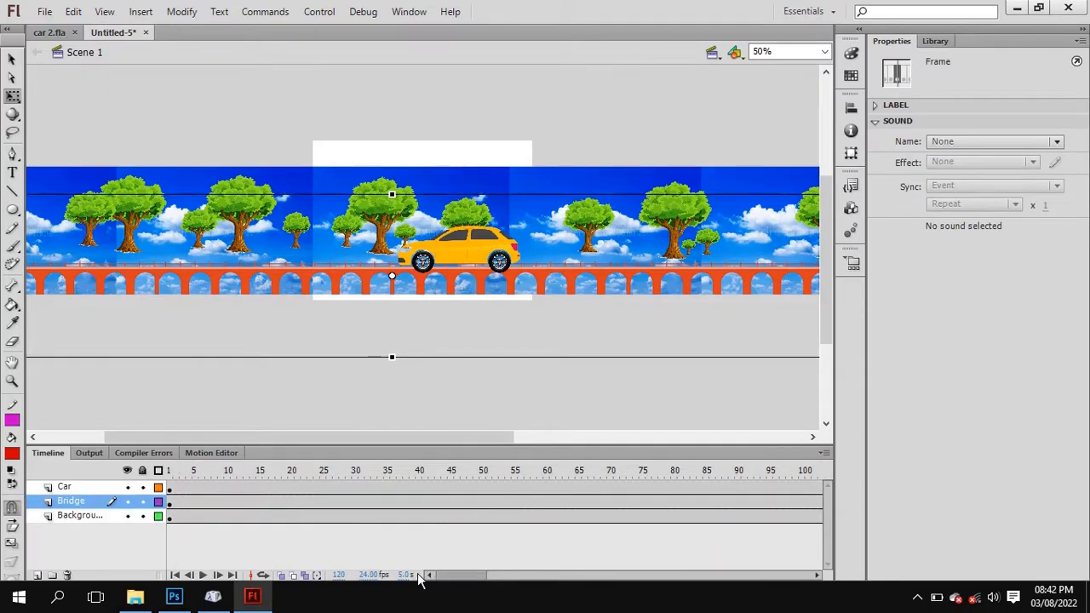
On frame 1, shift the bridge left to X -505.85 and the background left to X -545.30 so their right ends line up.
{"action": "left_click", "coordinate": [172, 488]}
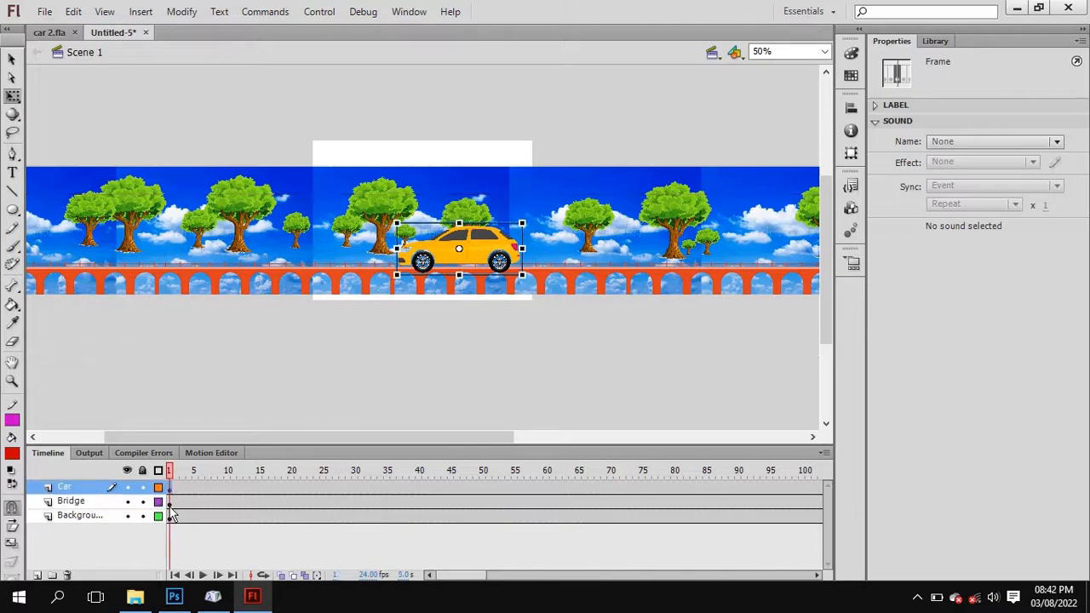
{"action": "left_click", "coordinate": [171, 517]}
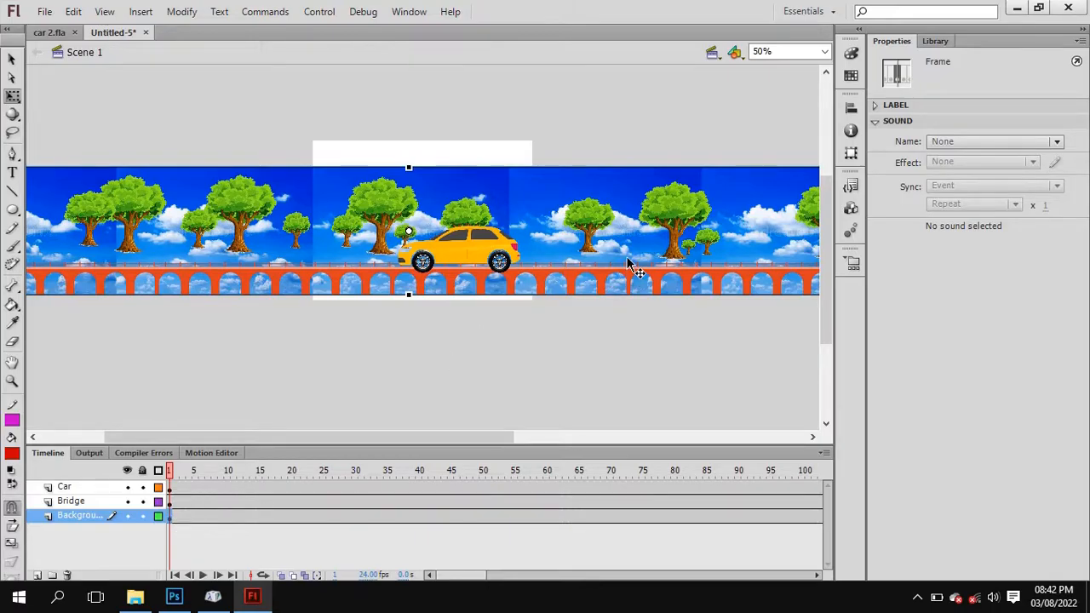
{"action": "left_click", "coordinate": [724, 226]}
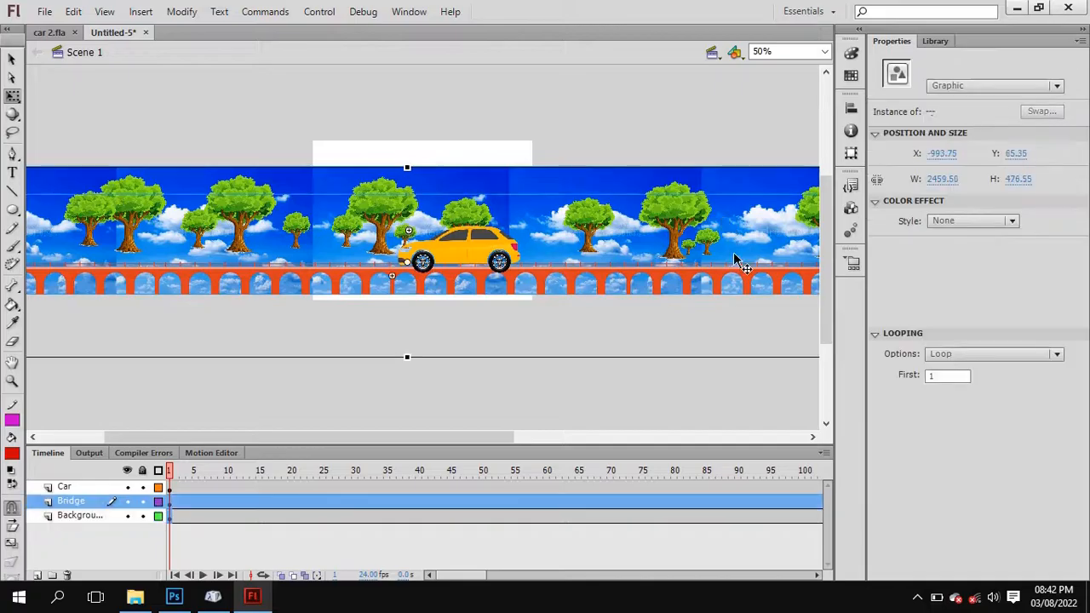
{"action": "left_click", "coordinate": [756, 186]}
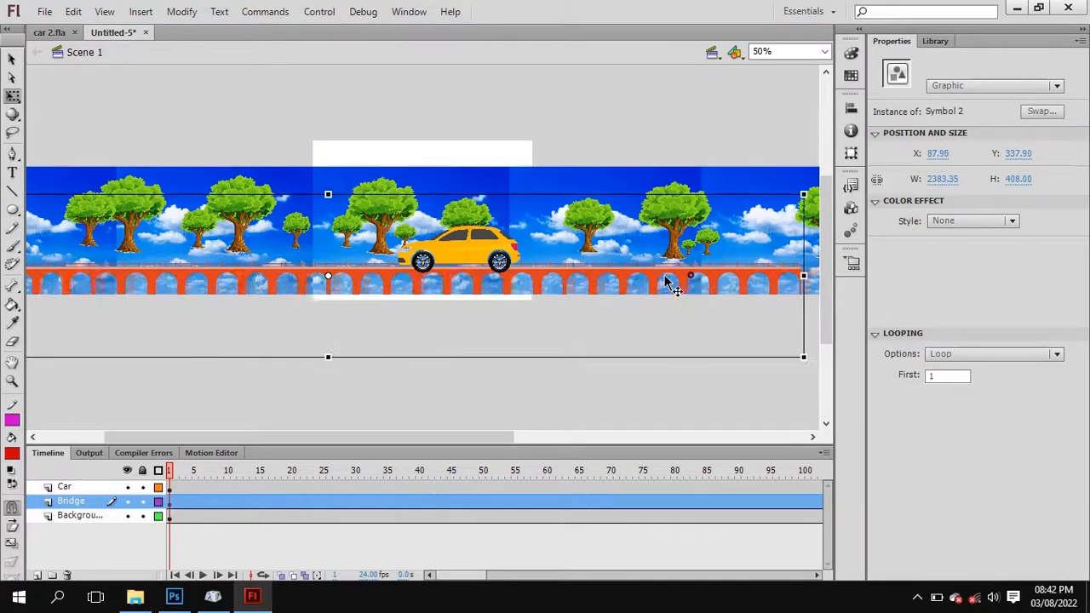
{"action": "left_click_drag", "start_coordinate": [666, 281], "coordinate": [475, 282]}
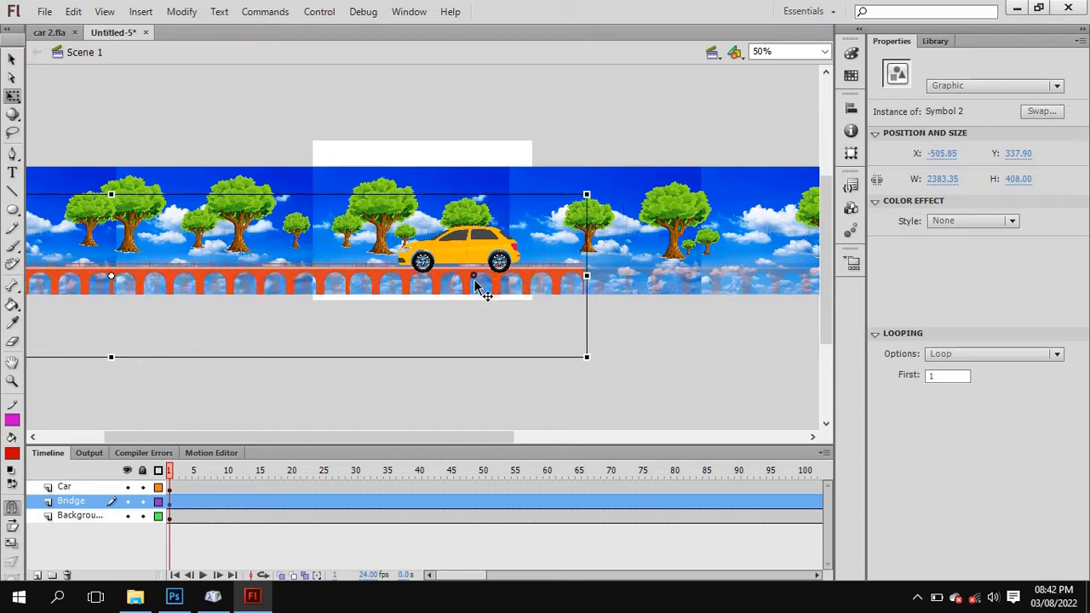
{"action": "left_click", "coordinate": [739, 181]}
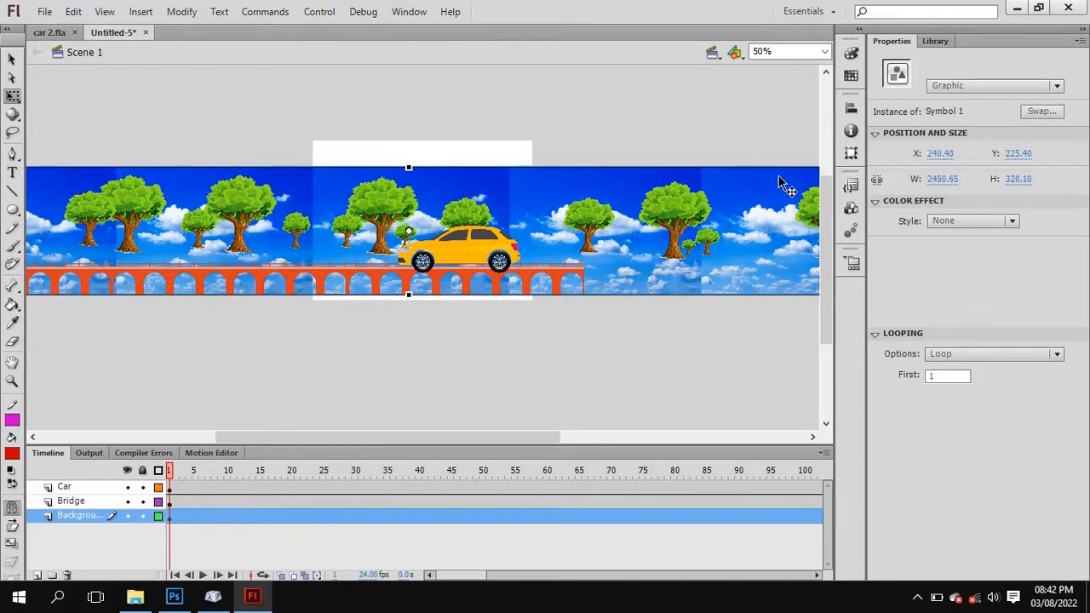
{"action": "left_click_drag", "start_coordinate": [781, 182], "coordinate": [465, 205]}
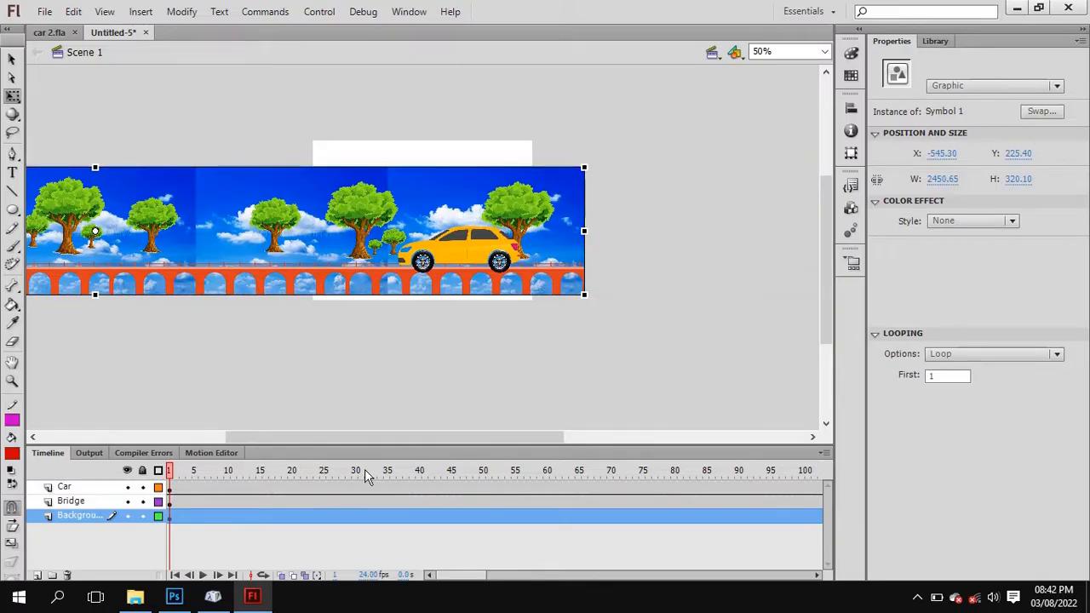
Play the first frames to check the repositioned scene, and return the playhead to frame 1.
{"action": "left_click", "coordinate": [203, 576]}
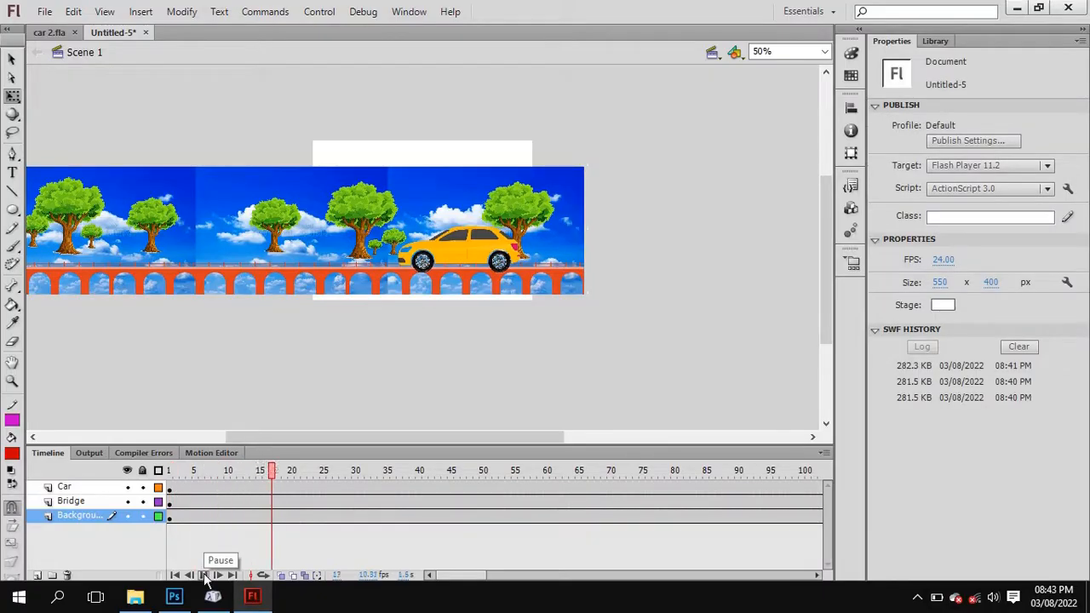
{"action": "left_click", "coordinate": [204, 576]}
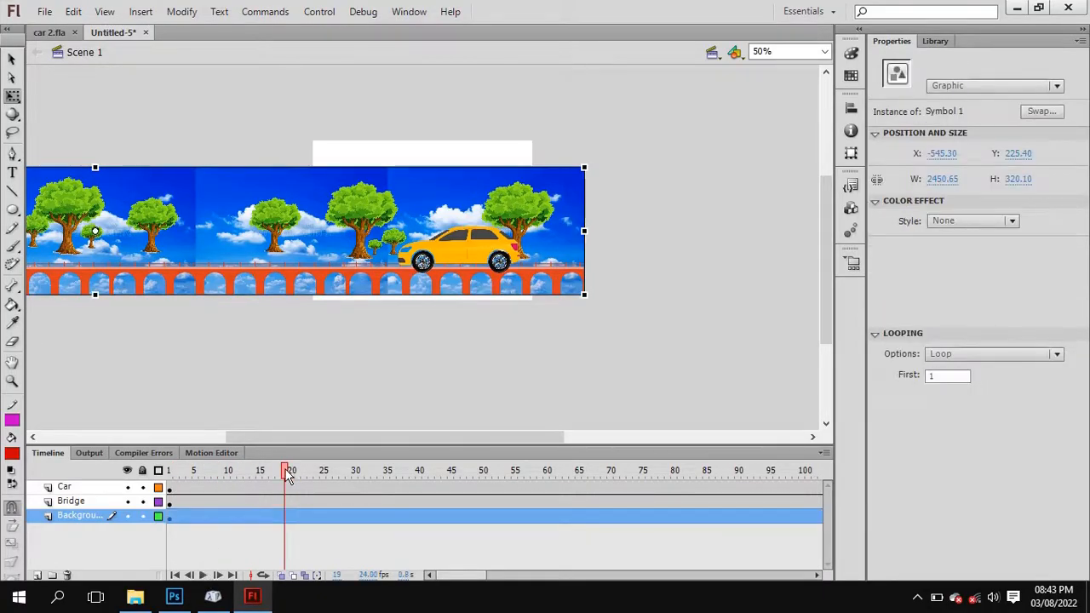
{"action": "left_click_drag", "start_coordinate": [288, 477], "coordinate": [169, 473]}
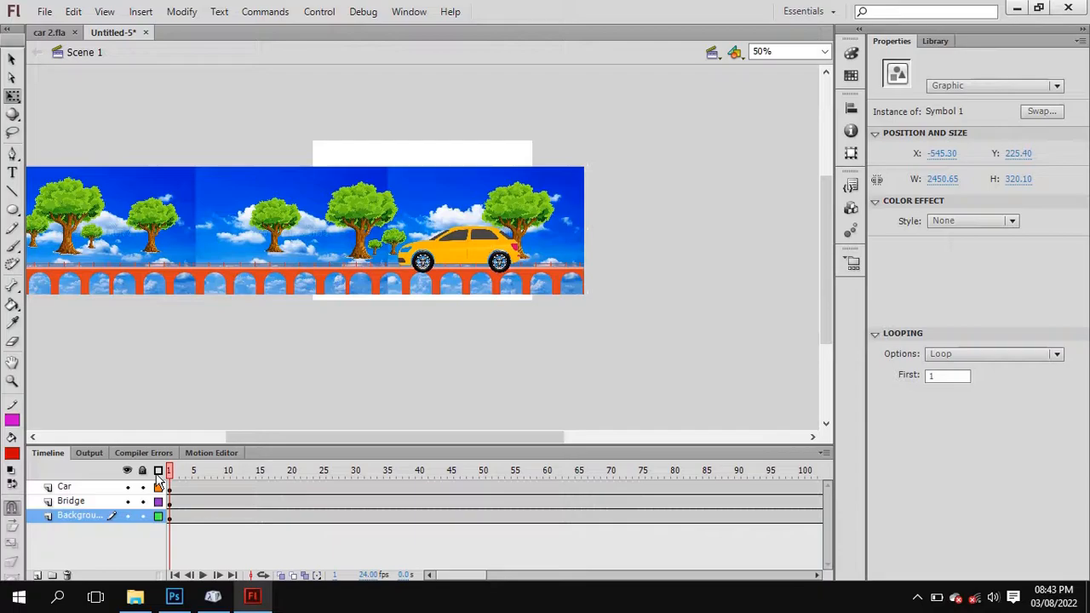
Create a motion tween for the sky background on the Background layer.
{"action": "left_click", "coordinate": [262, 192]}
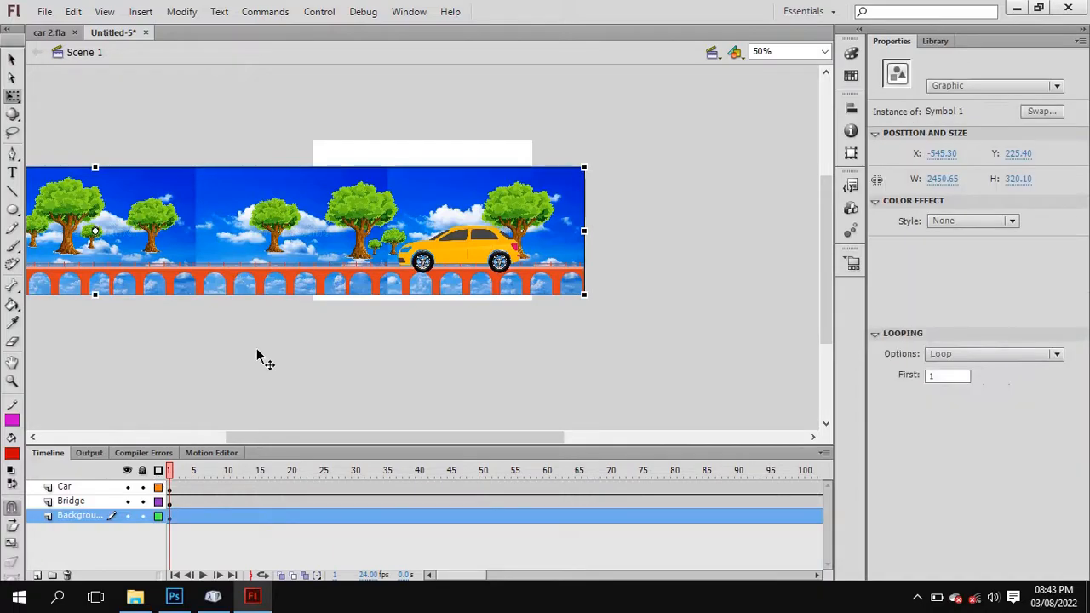
{"action": "right_click", "coordinate": [170, 515]}
{"action": "right_click", "coordinate": [416, 516]}
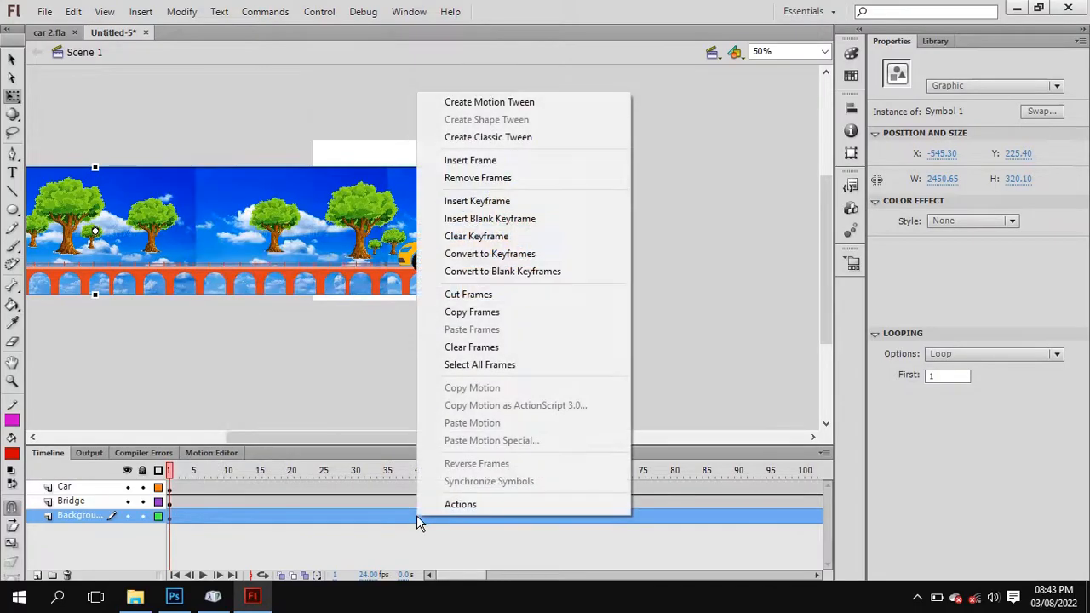
{"action": "left_click", "coordinate": [492, 103]}
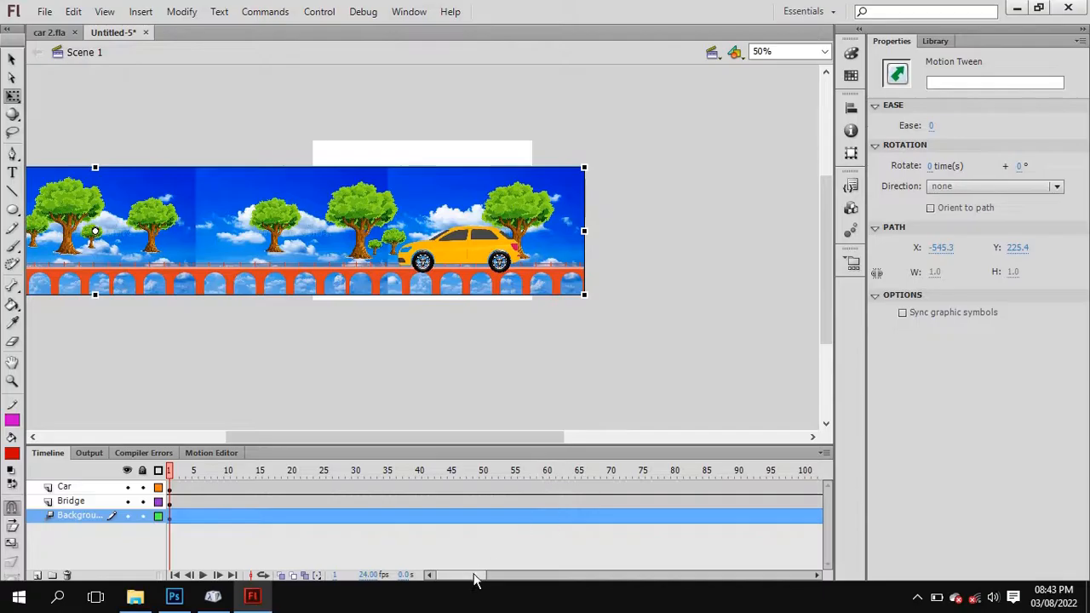
Go to frame 150 on the Background layer.
{"action": "left_click_drag", "start_coordinate": [474, 581], "coordinate": [513, 575]}
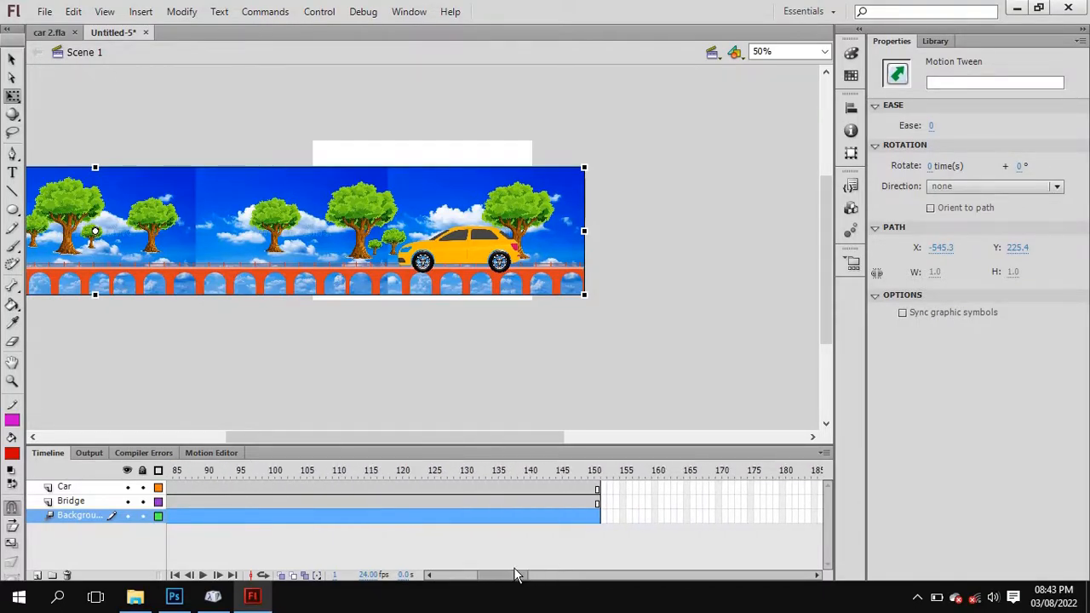
{"action": "left_click", "coordinate": [595, 517]}
{"action": "left_click", "coordinate": [590, 516]}
{"action": "left_click", "coordinate": [74, 191]}
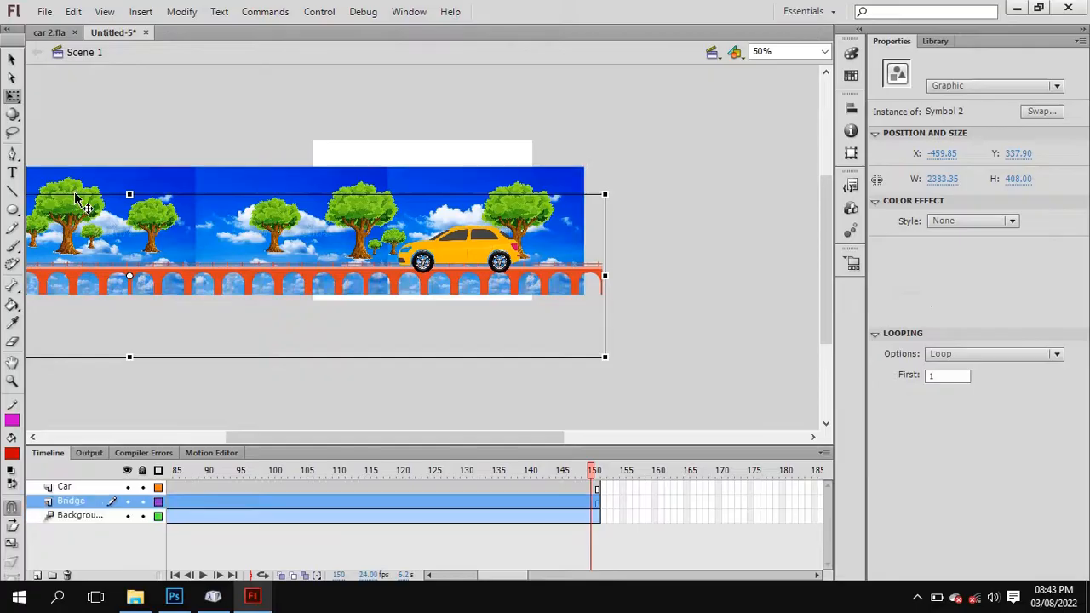
{"action": "key", "text": "Left"}
{"action": "key", "text": "Left"}
{"action": "key", "text": "Left"}
{"action": "key", "text": "Left"}
{"action": "key", "text": "Left"}
{"action": "key", "text": "Left"}
{"action": "key", "text": "Left"}
{"action": "key", "text": "Left"}
{"action": "key", "text": "Left"}
{"action": "key", "text": "Left"}
{"action": "key", "text": "Left"}
{"action": "key", "text": "Left"}
{"action": "key", "text": "Left"}
{"action": "key", "text": "Left"}
{"action": "key", "text": "Left"}
{"action": "key", "text": "Left"}
{"action": "key", "text": "Left"}
{"action": "key", "text": "Left"}
{"action": "key", "text": "Left"}
{"action": "key", "text": "Left"}
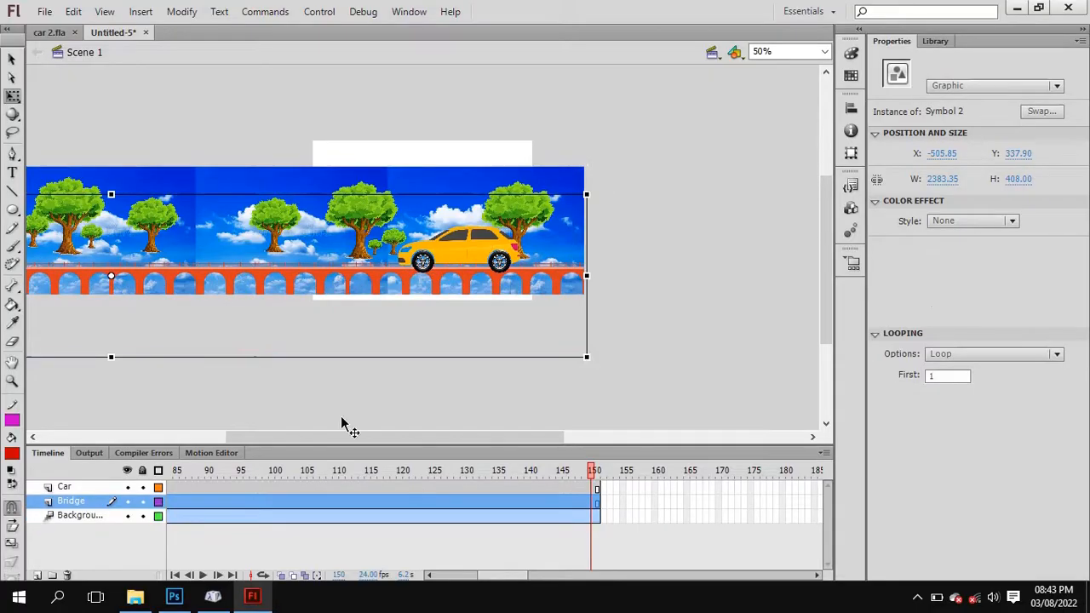
At frame 150 of the Background layer's tween, move the sky background right to X 1186.05, keeping it level at Y 225.40.
{"action": "left_click", "coordinate": [593, 518]}
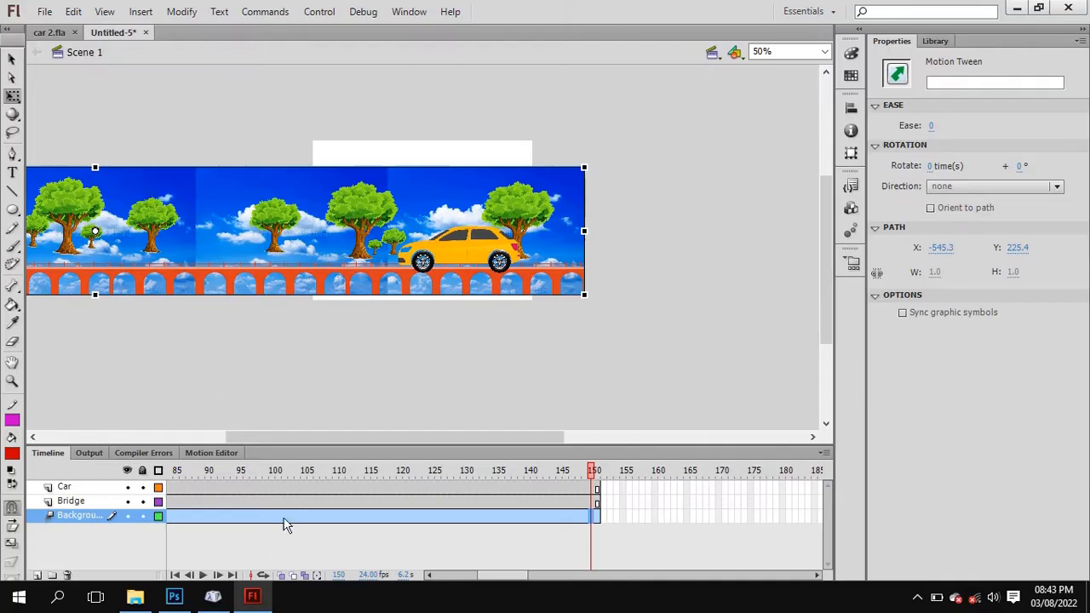
{"action": "right_click", "coordinate": [285, 519]}
{"action": "left_click", "coordinate": [593, 516]}
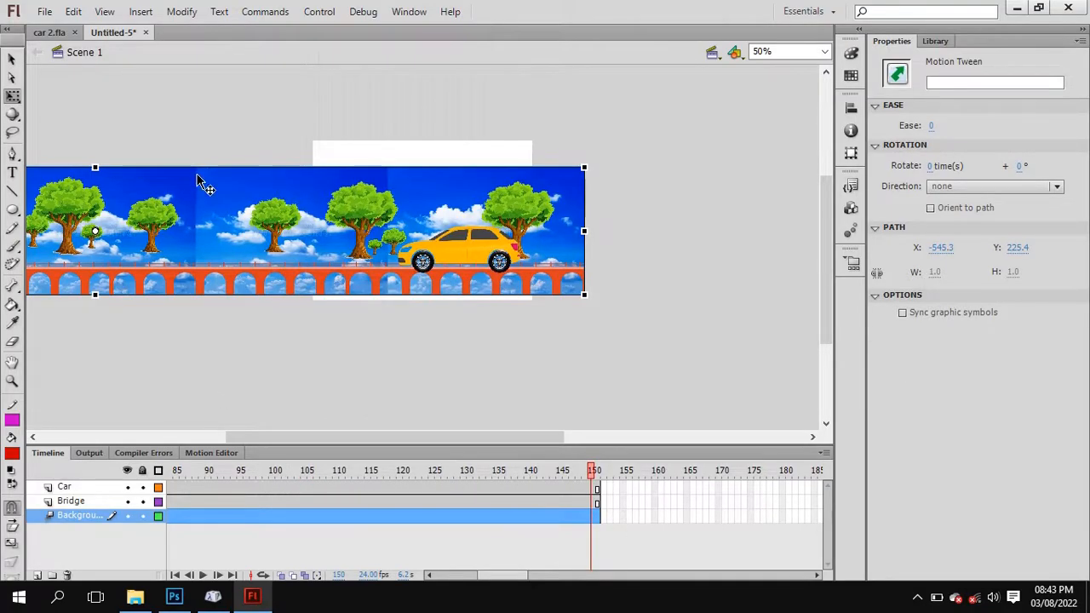
{"action": "left_click_drag", "start_coordinate": [197, 181], "coordinate": [806, 202]}
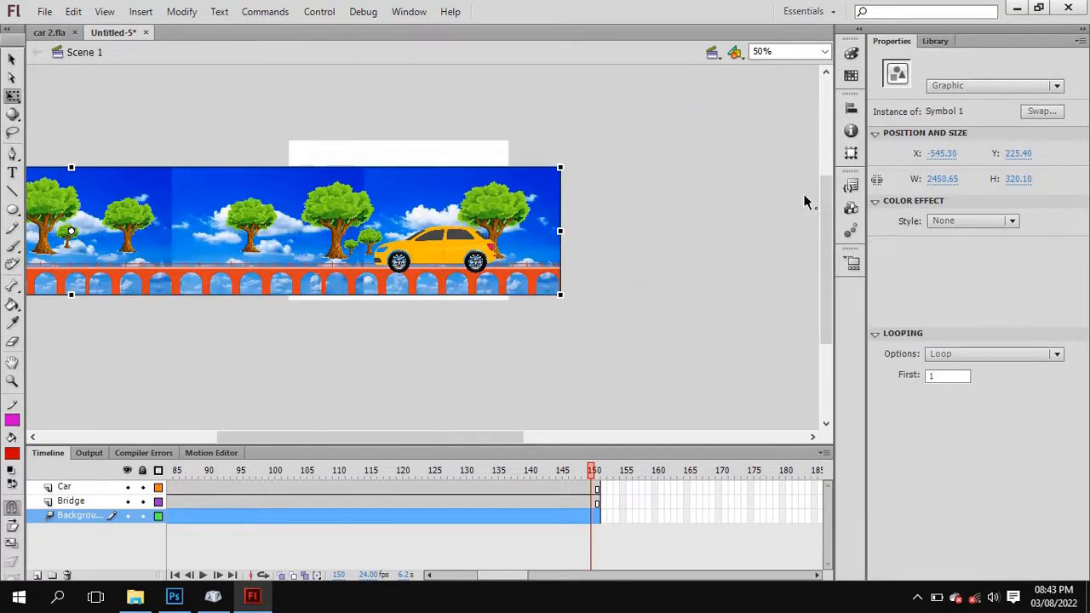
{"action": "left_click_drag", "start_coordinate": [49, 189], "coordinate": [730, 197]}
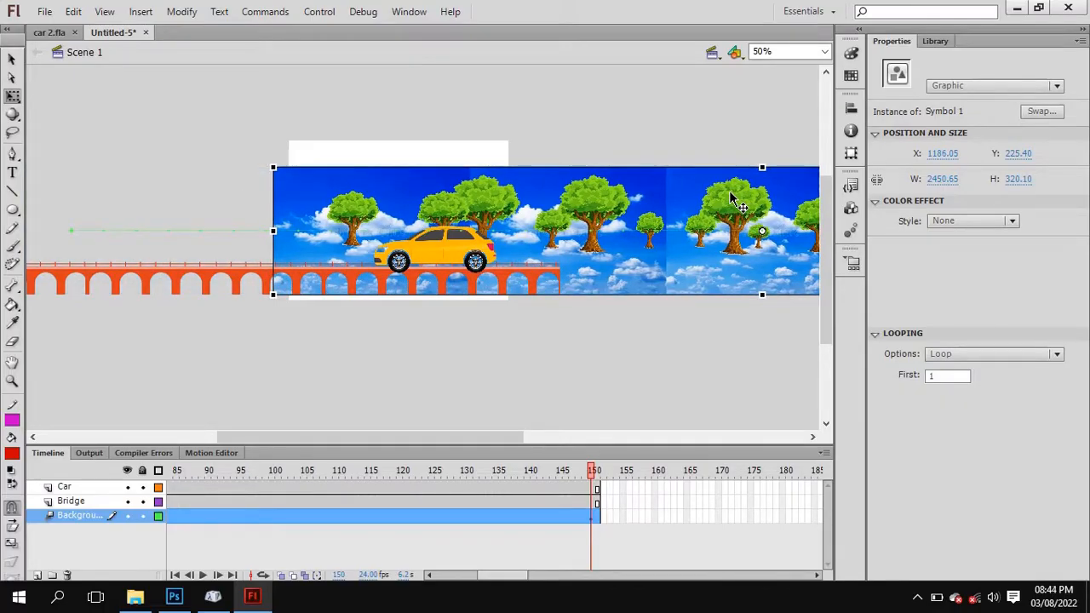
Play the timeline from frame 1 to preview the sky background moving behind the car.
{"action": "left_click_drag", "start_coordinate": [594, 477], "coordinate": [4, 485]}
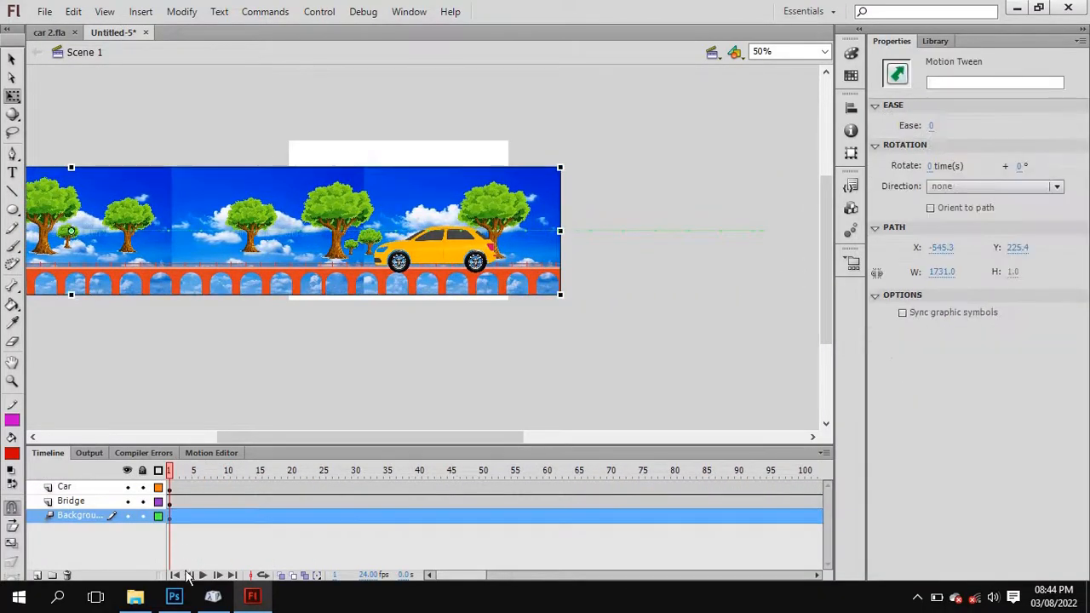
{"action": "left_click", "coordinate": [203, 575]}
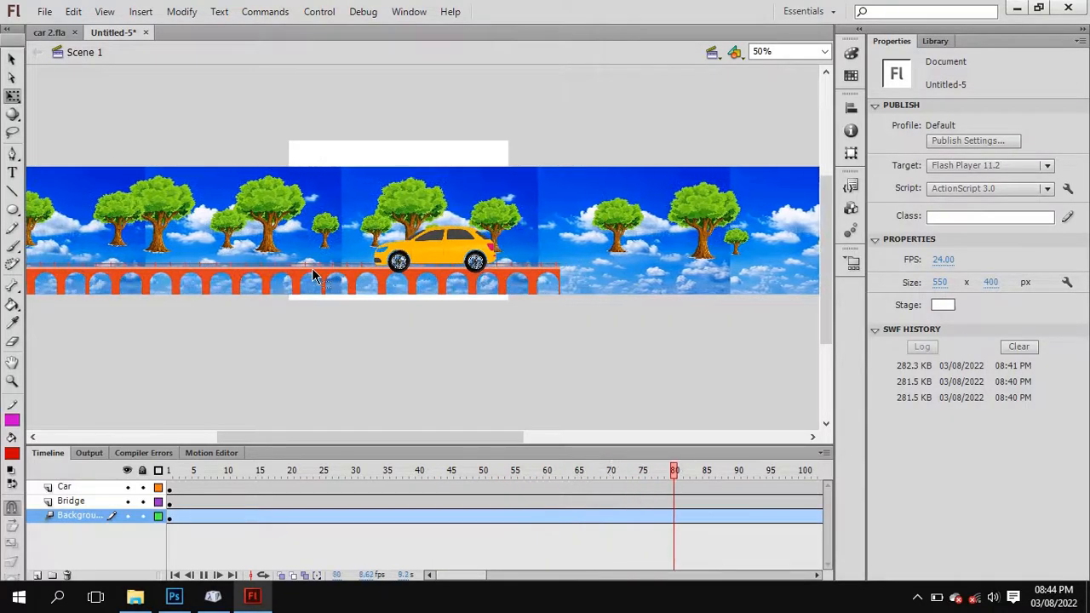
{"action": "left_click", "coordinate": [277, 516]}
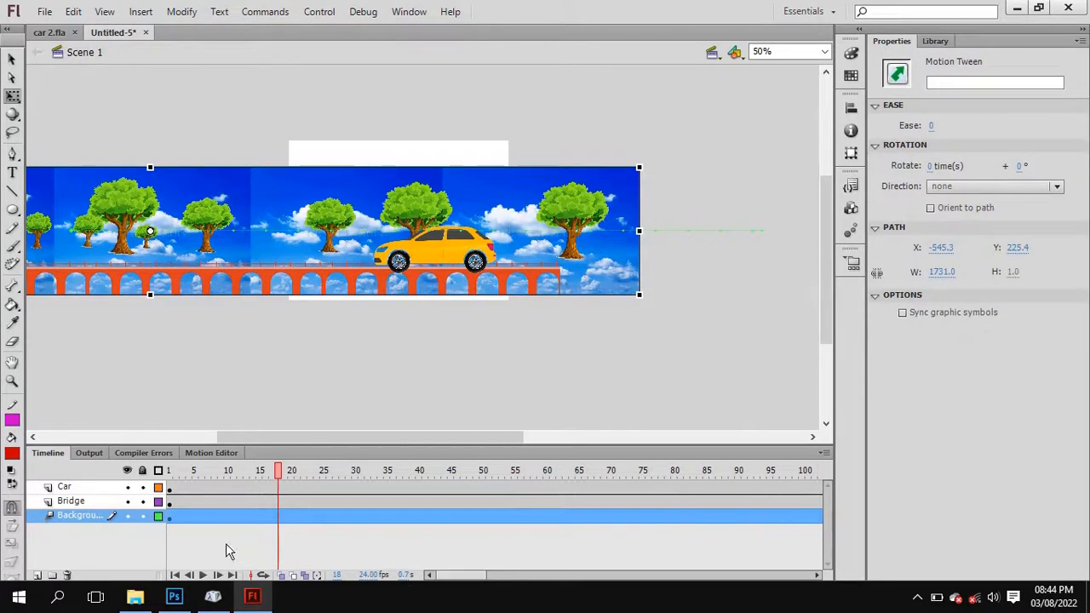
Create a motion tween for the bridge on the Bridge layer and return the playhead to frame 1.
{"action": "right_click", "coordinate": [185, 504]}
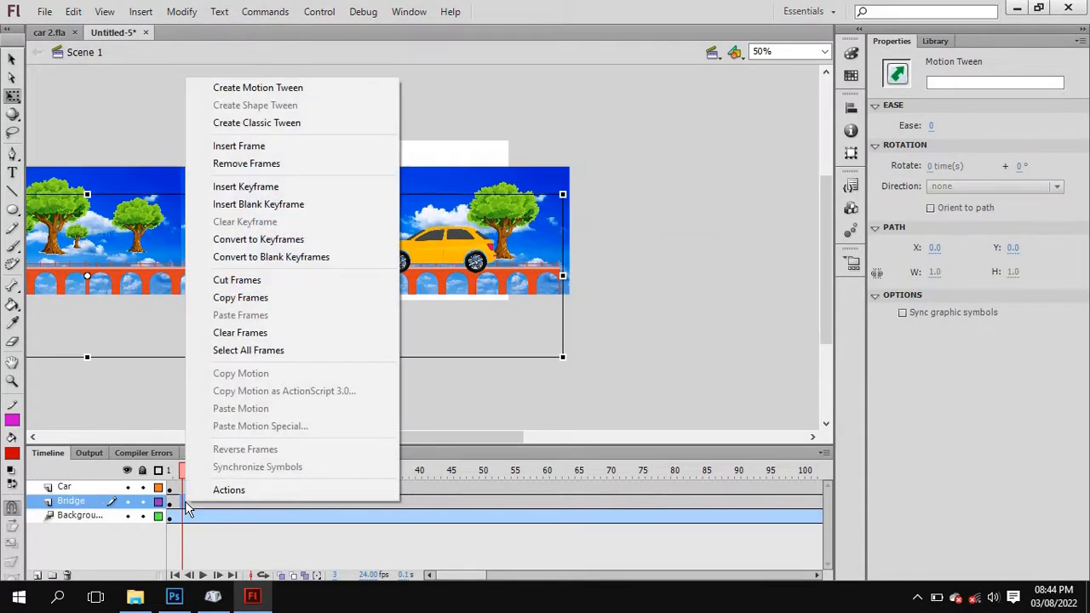
{"action": "left_click", "coordinate": [272, 89]}
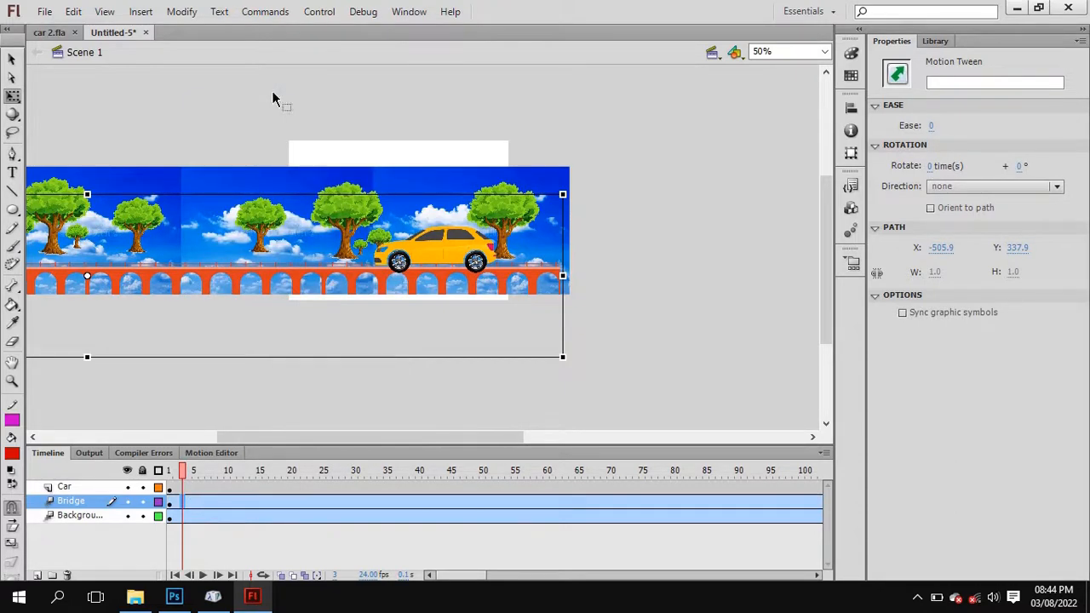
{"action": "left_click_drag", "start_coordinate": [183, 478], "coordinate": [169, 481]}
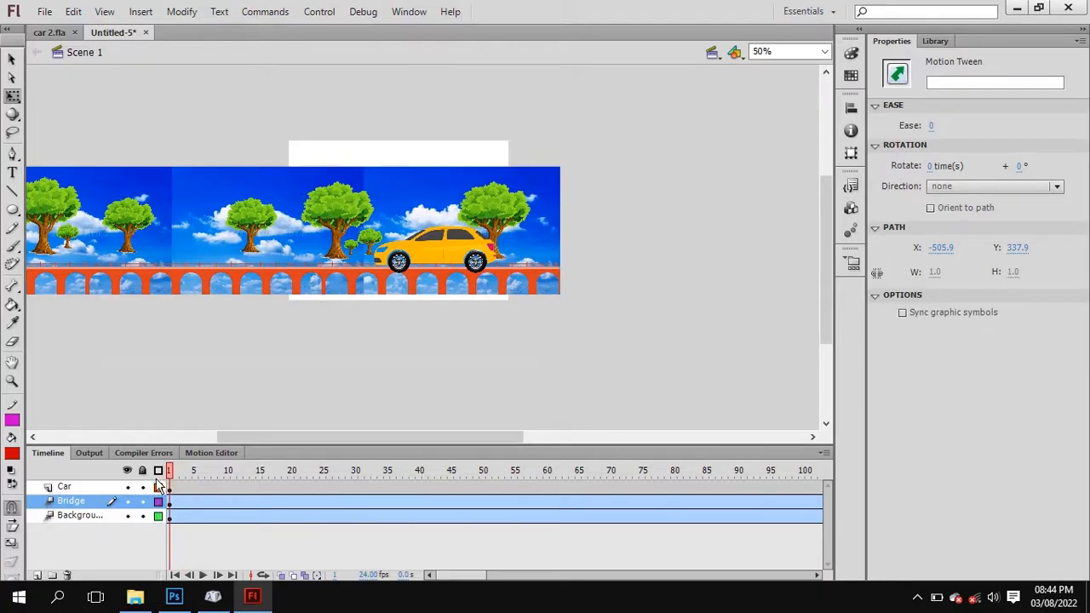
At frame 150, move the bridge right to X 1147.50 at Y 337.90, and test the movie.
{"action": "left_click_drag", "start_coordinate": [464, 582], "coordinate": [523, 582]}
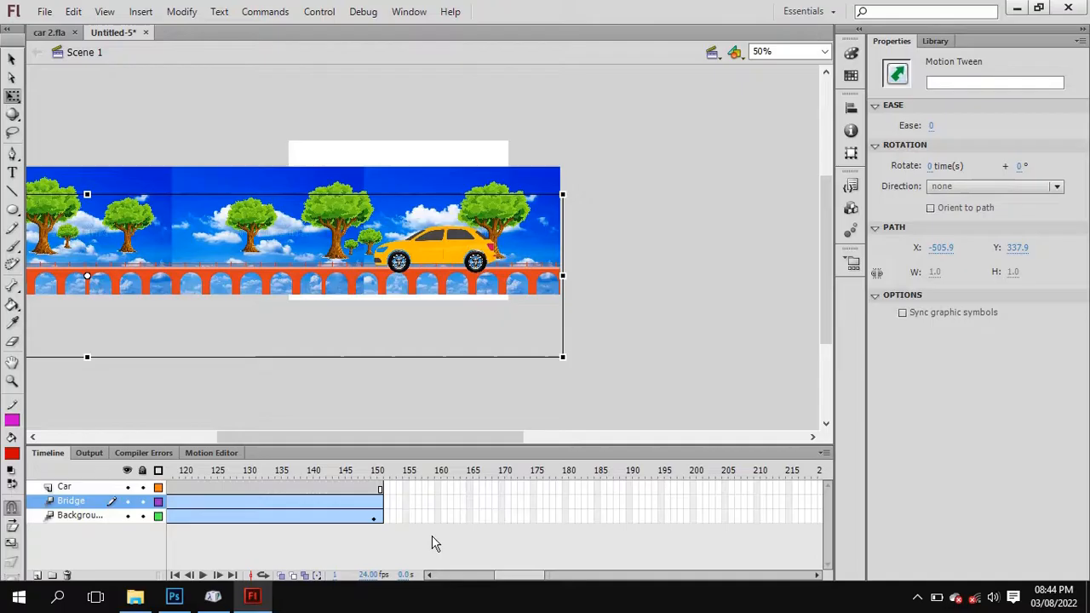
{"action": "left_click", "coordinate": [375, 511]}
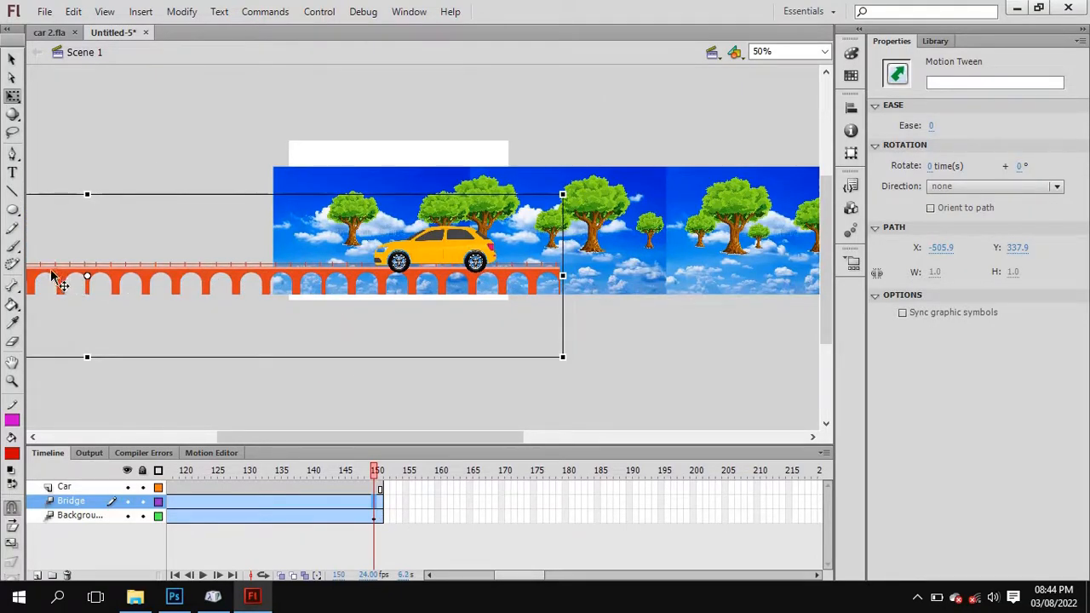
{"action": "left_click_drag", "start_coordinate": [51, 274], "coordinate": [712, 253]}
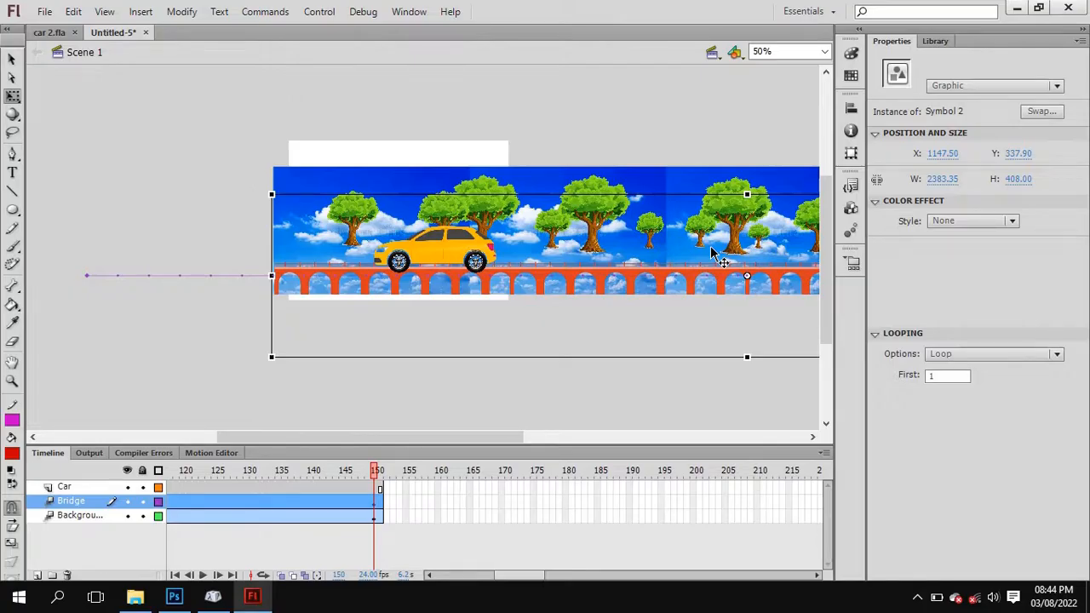
{"action": "key", "text": "ctrl+Return"}
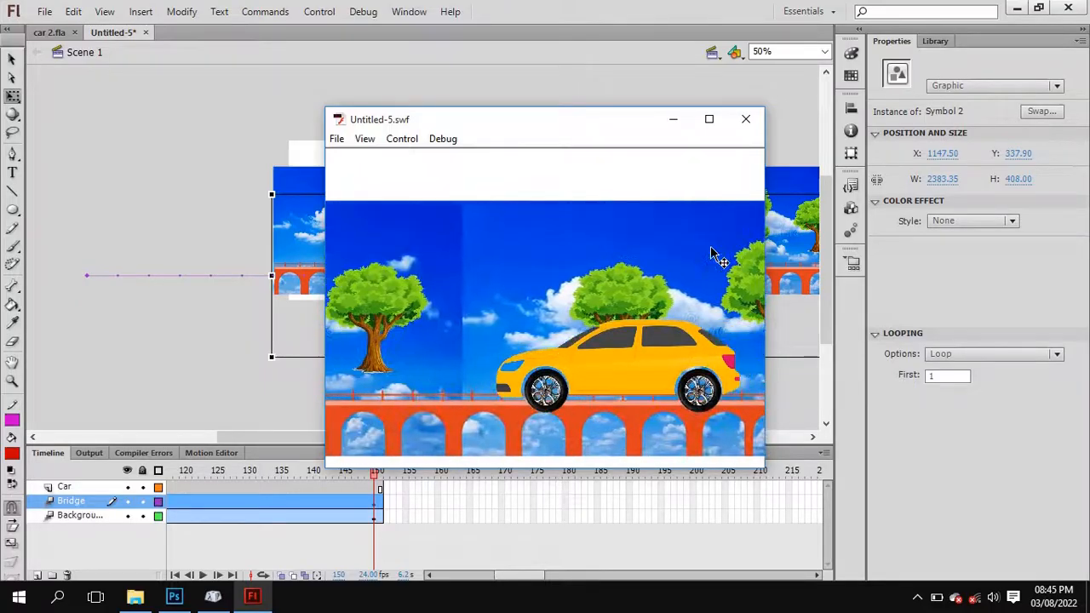
{"action": "left_click", "coordinate": [746, 119]}
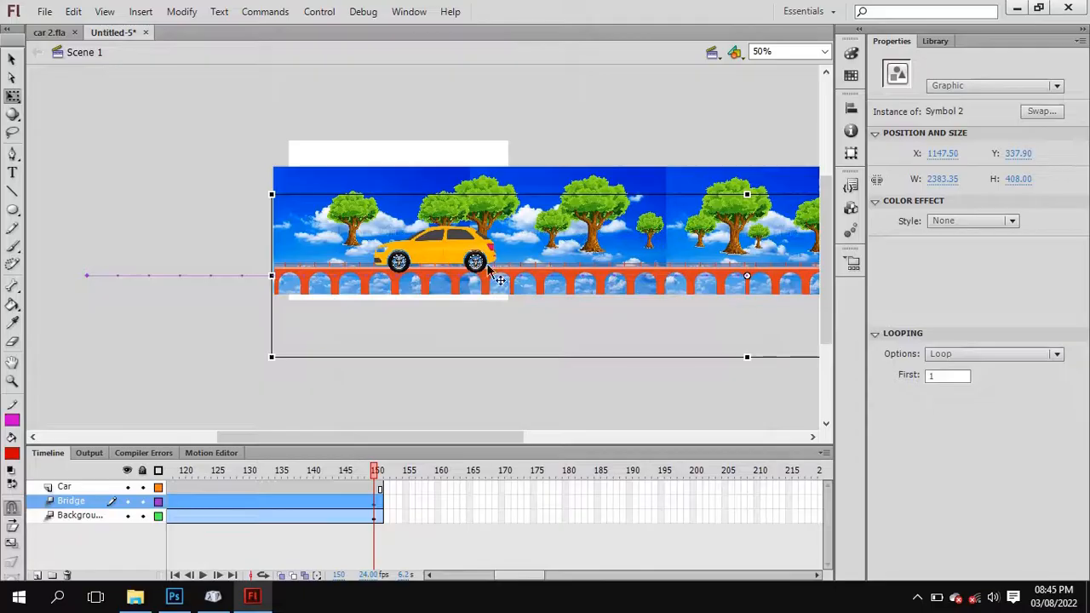
Move the Car layer between the Bridge and Background layers so the bridge railing sits in front of the car.
{"action": "left_click", "coordinate": [455, 250]}
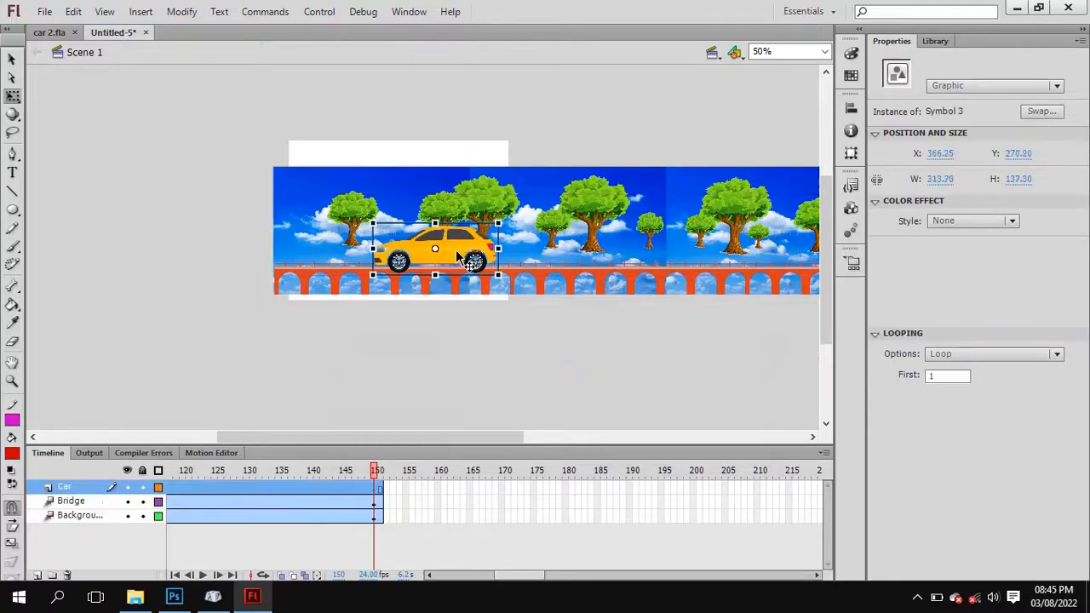
{"action": "left_click", "coordinate": [344, 275]}
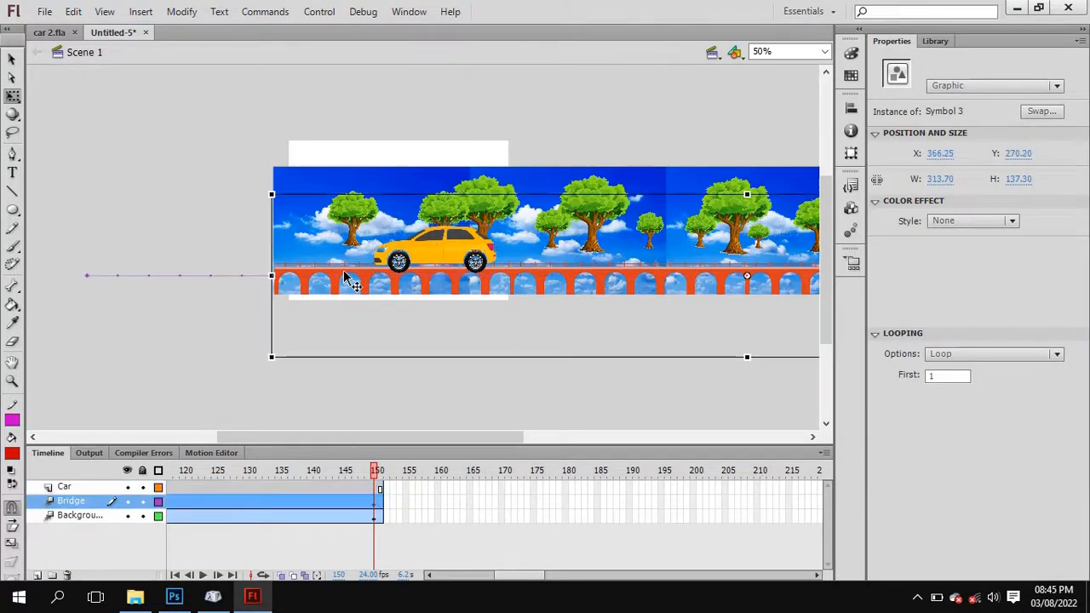
{"action": "left_click", "coordinate": [441, 254]}
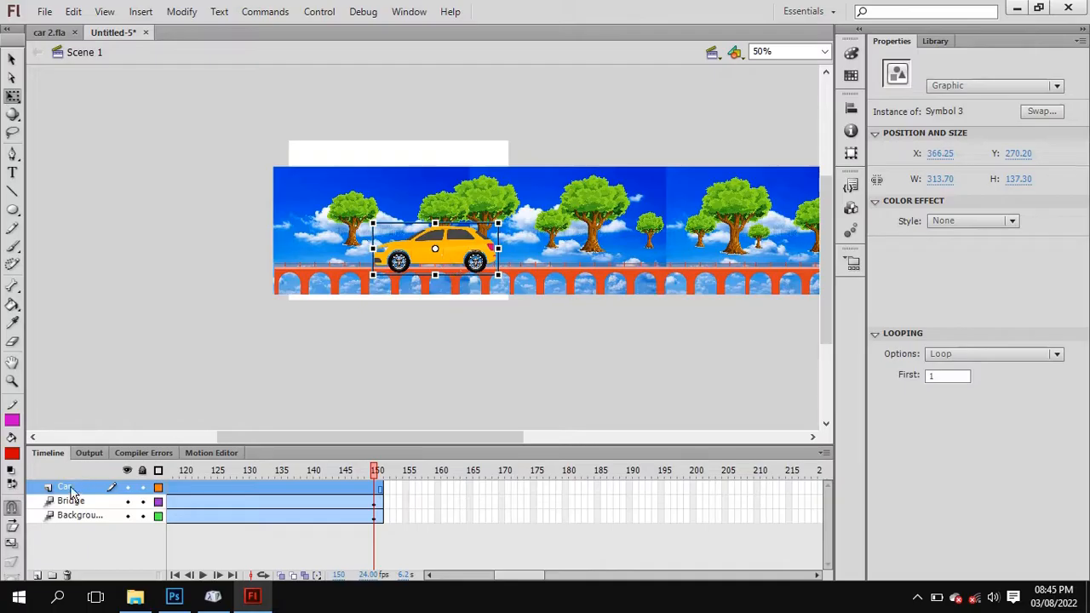
{"action": "left_click_drag", "start_coordinate": [72, 492], "coordinate": [72, 516]}
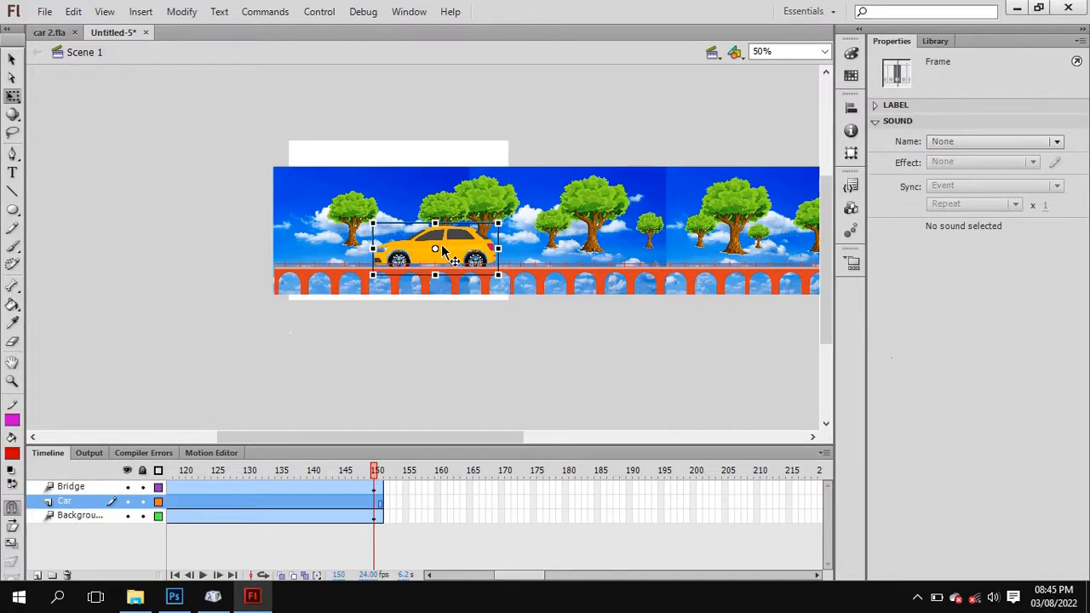
{"action": "left_click_drag", "start_coordinate": [515, 578], "coordinate": [412, 593]}
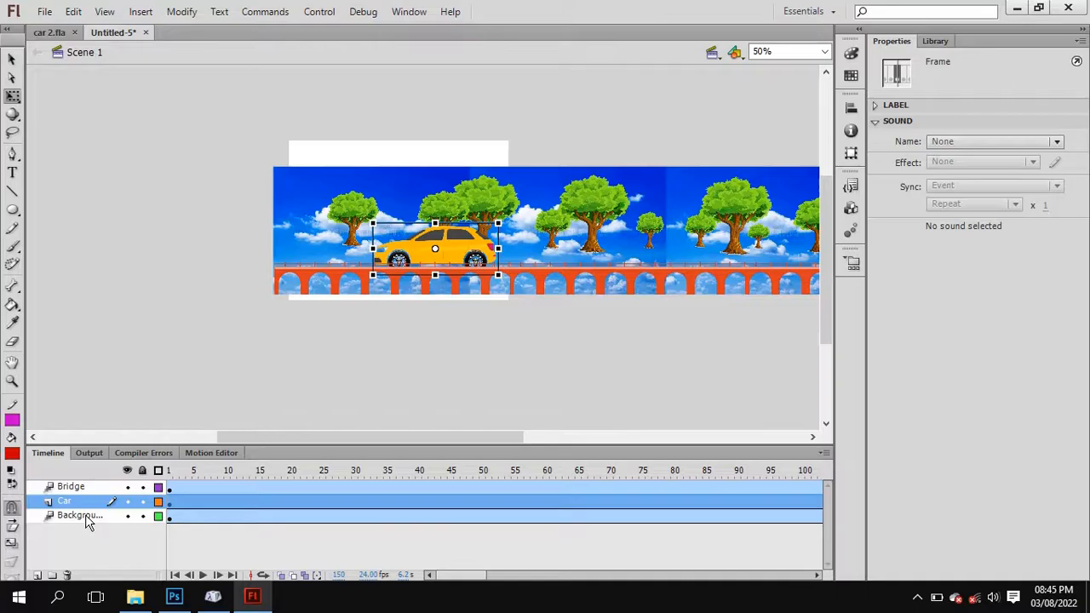
{"action": "left_click", "coordinate": [82, 487]}
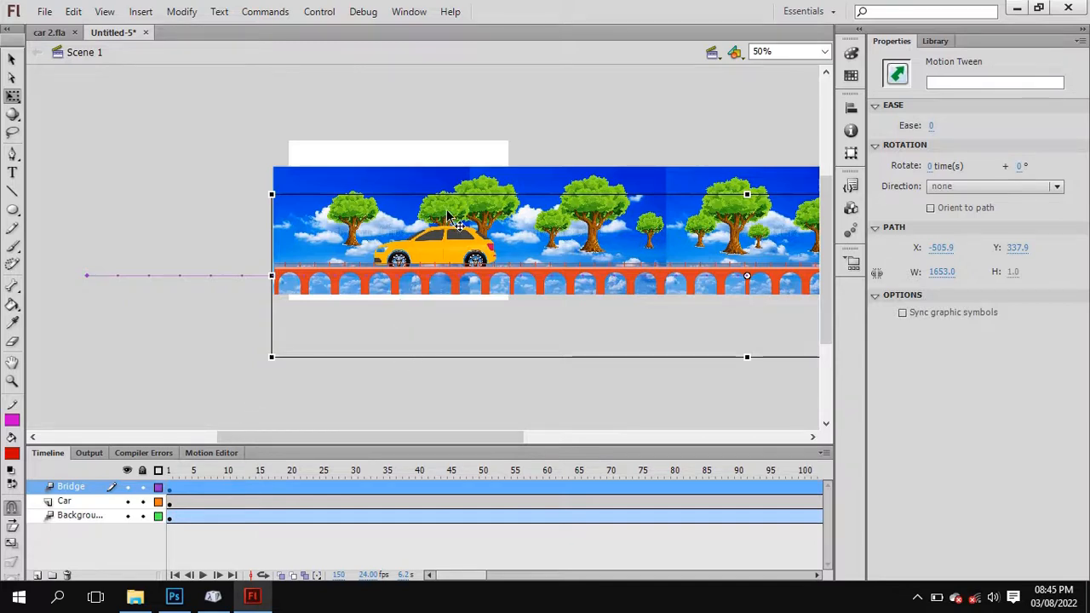
Test the movie, view it maximized to check the car behind the railing, and restore the preview window's size.
{"action": "key", "text": "ctrl+Return"}
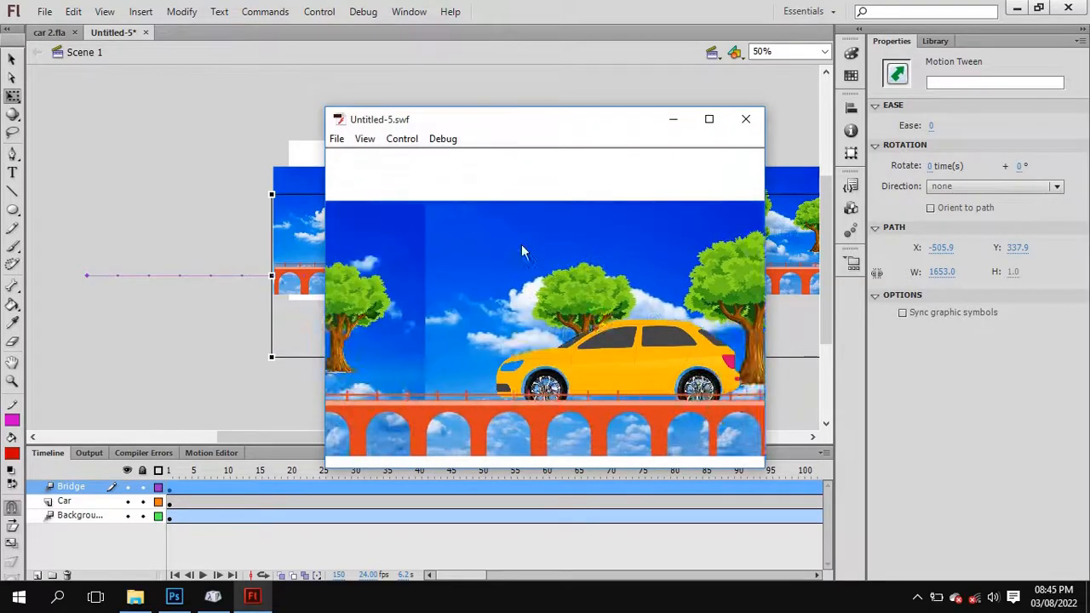
{"action": "left_click", "coordinate": [708, 120]}
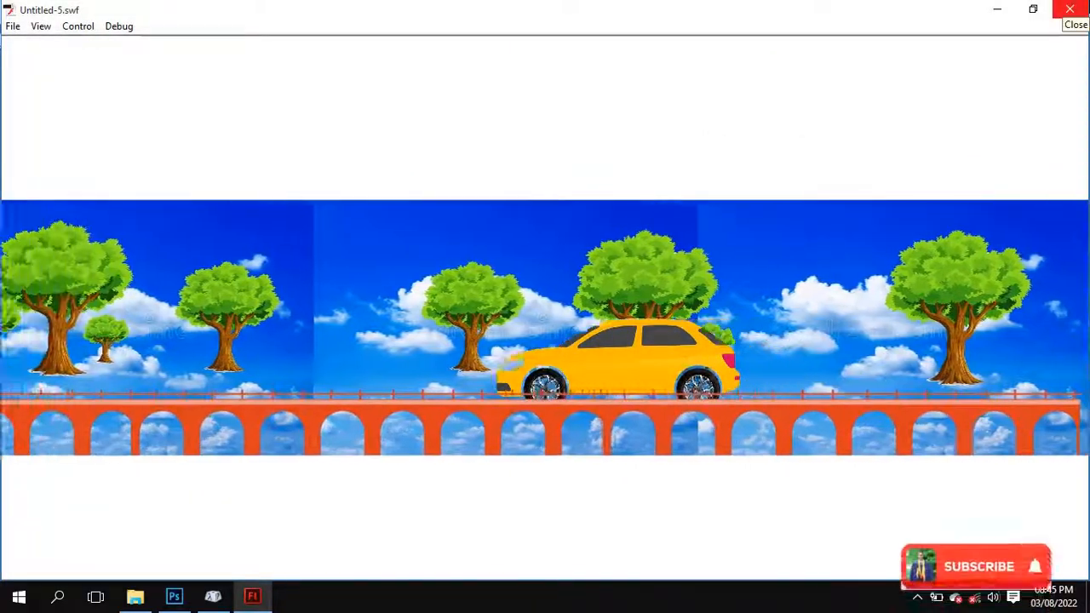
{"action": "left_click", "coordinate": [1033, 8]}
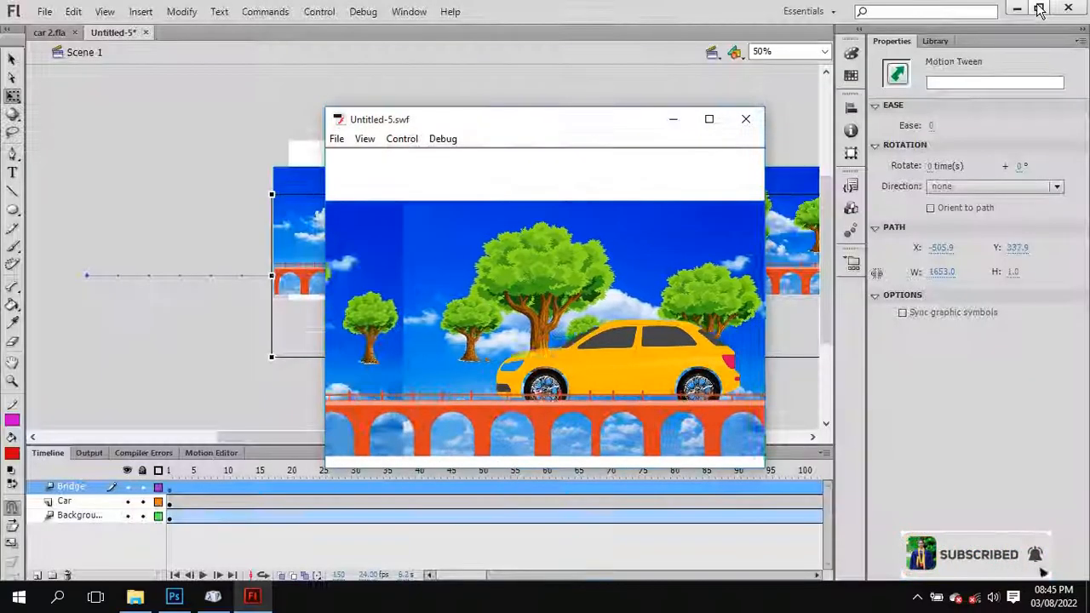